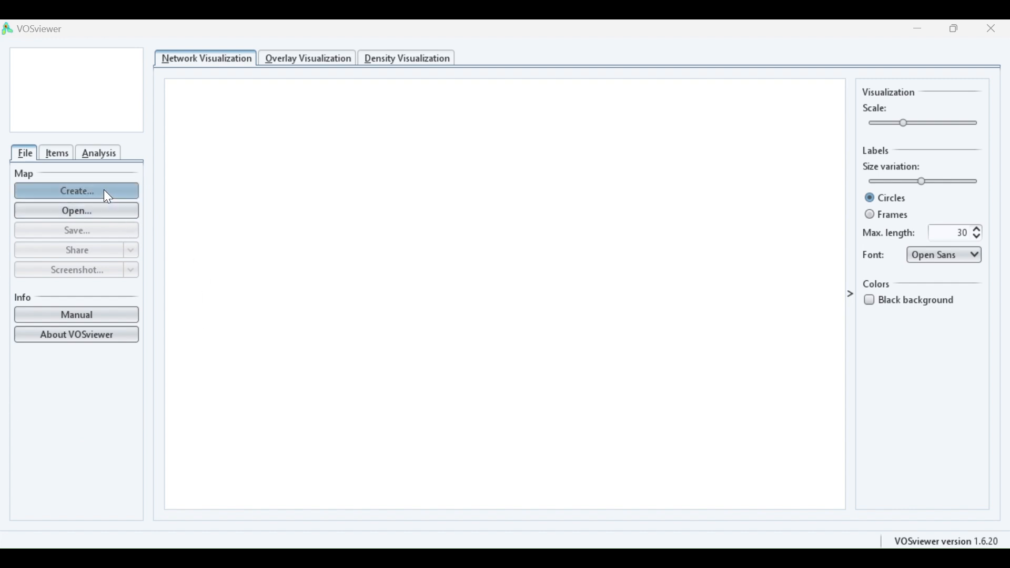
Start a new map based on bibliographic data, reading the data from bibliographic database files.
{"action": "left_click", "coordinate": [71, 194]}
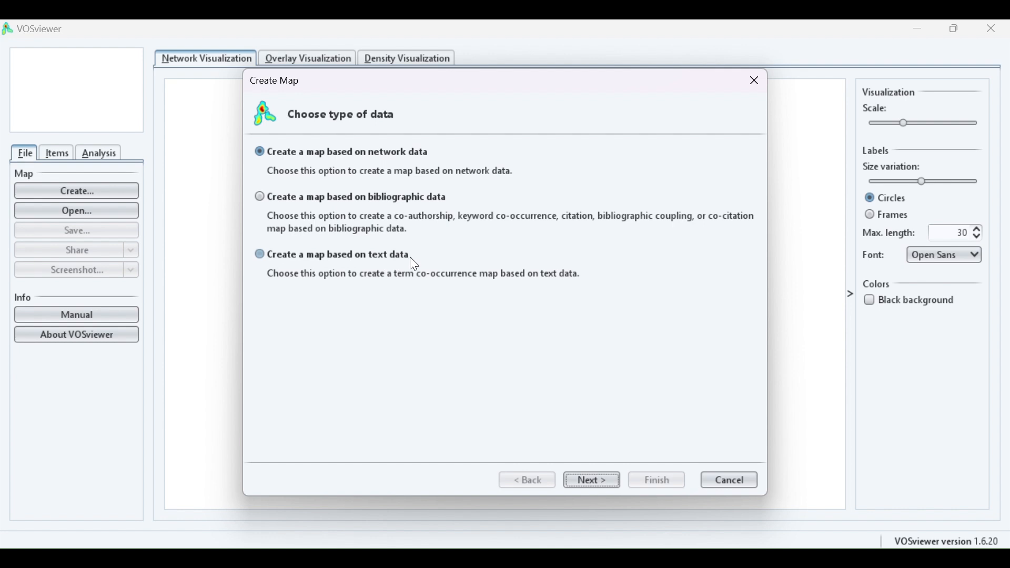
{"action": "left_click", "coordinate": [263, 197]}
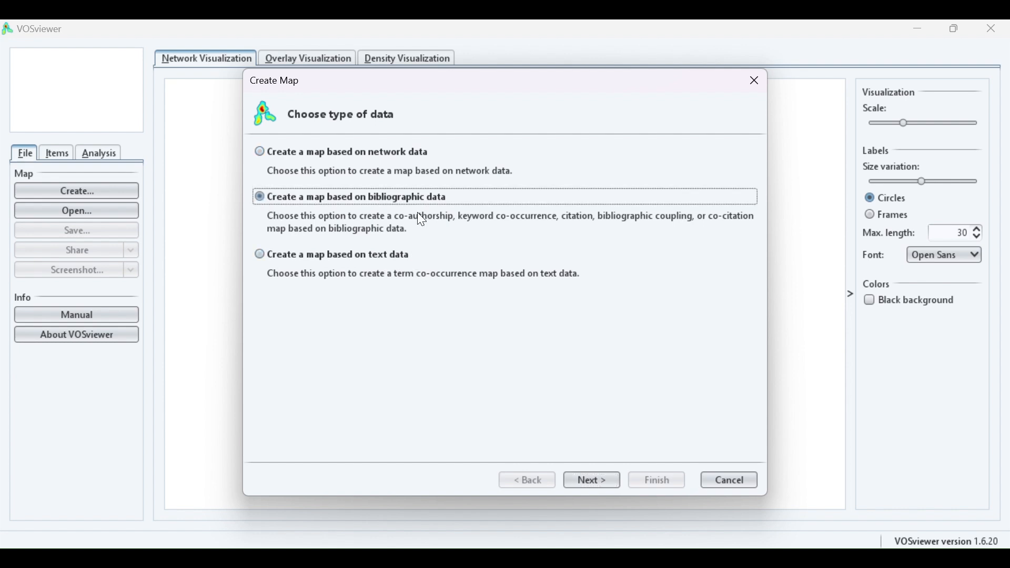
{"action": "left_click", "coordinate": [599, 479]}
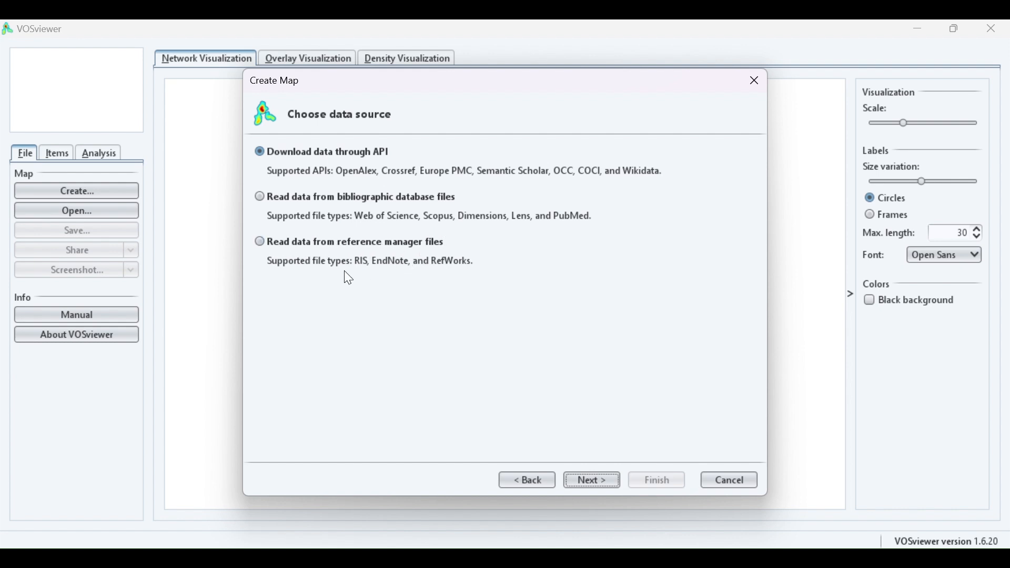
{"action": "left_click", "coordinate": [262, 197]}
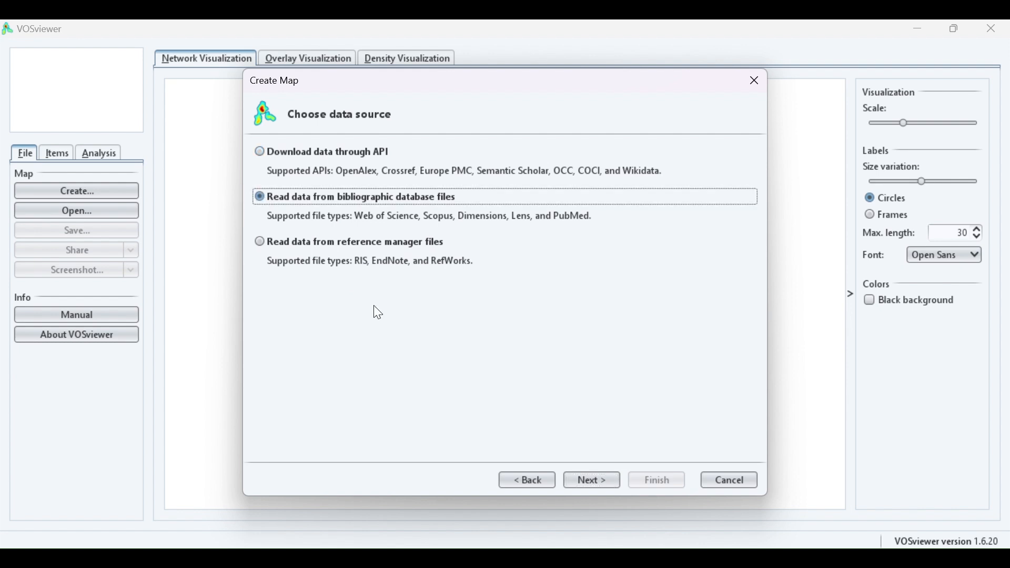
{"action": "left_click", "coordinate": [598, 478]}
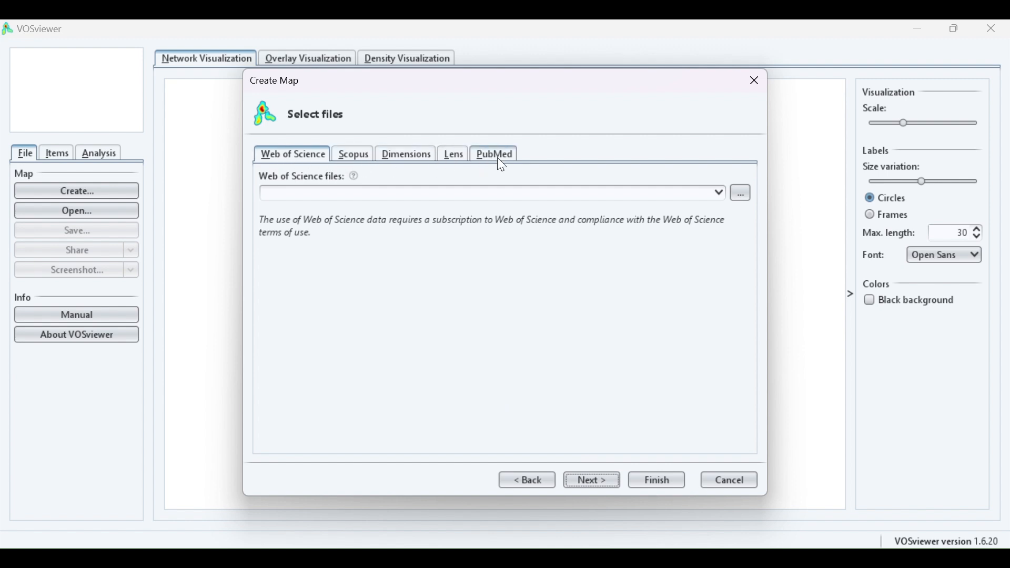
Look through the file inputs for PubMed, Lens, Dimensions and Scopus, and return to Web of Science.
{"action": "left_click", "coordinate": [512, 155]}
{"action": "left_click", "coordinate": [454, 155]}
{"action": "left_click", "coordinate": [393, 154]}
{"action": "left_click", "coordinate": [349, 157]}
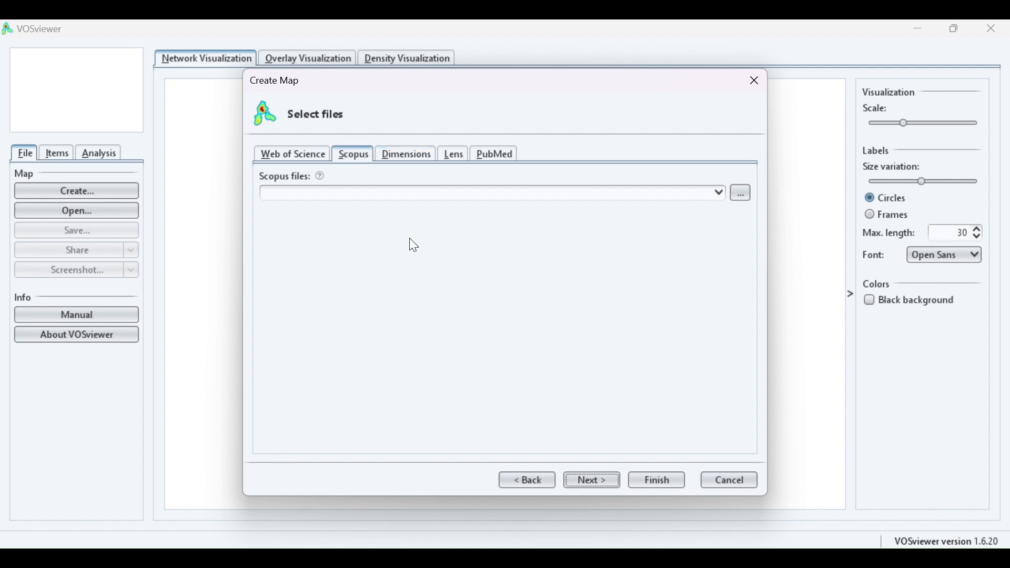
{"action": "left_click", "coordinate": [306, 157]}
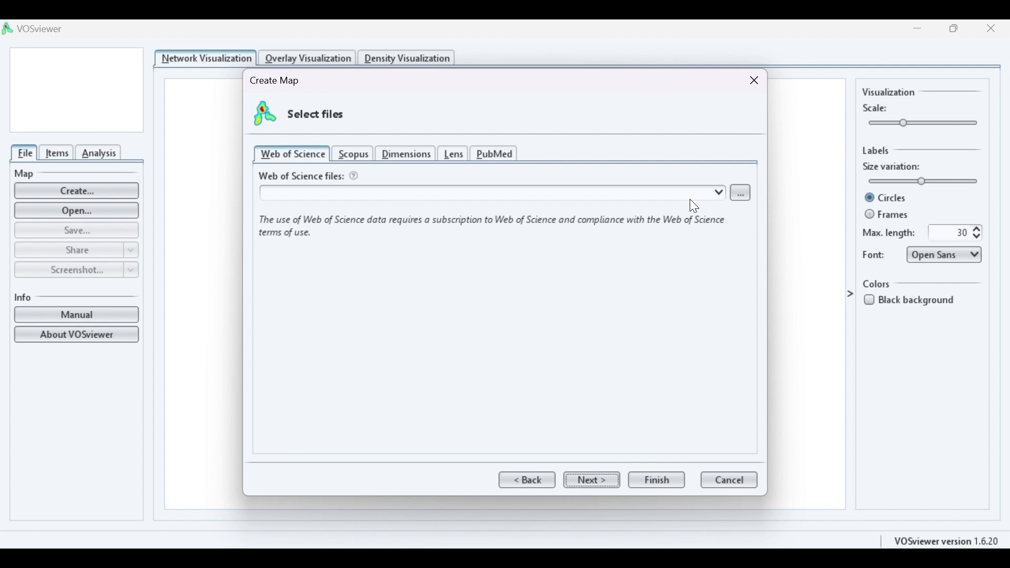
Browse for Web of Science files and open the "Stock market dehavior study" folder in Downloads.
{"action": "left_click", "coordinate": [745, 195]}
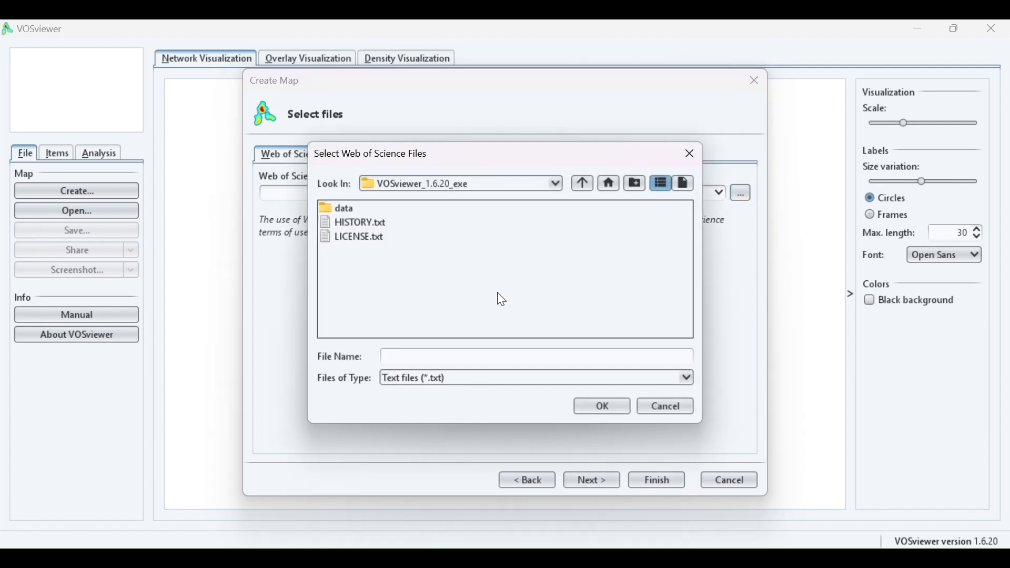
{"action": "left_click", "coordinate": [442, 183]}
{"action": "scroll", "coordinate": [413, 267], "scroll_direction": "down", "scroll_amount": 2}
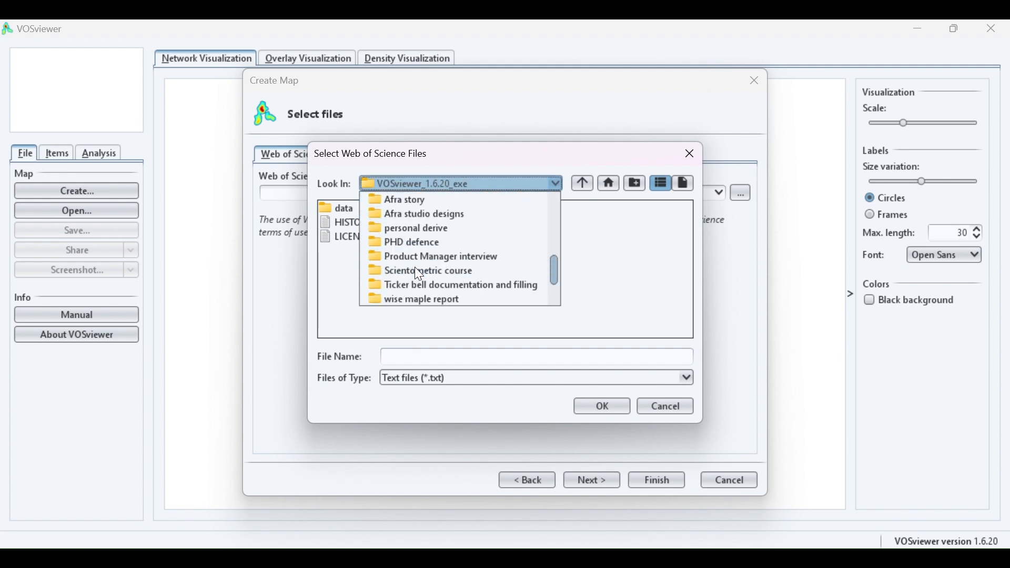
{"action": "scroll", "coordinate": [445, 271], "scroll_direction": "down", "scroll_amount": 1}
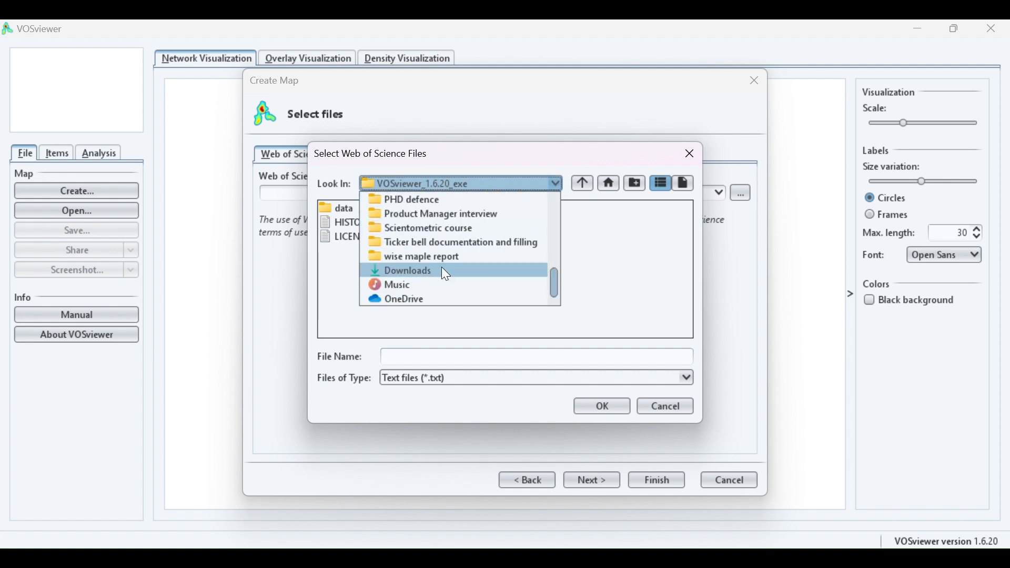
{"action": "left_click", "coordinate": [410, 272]}
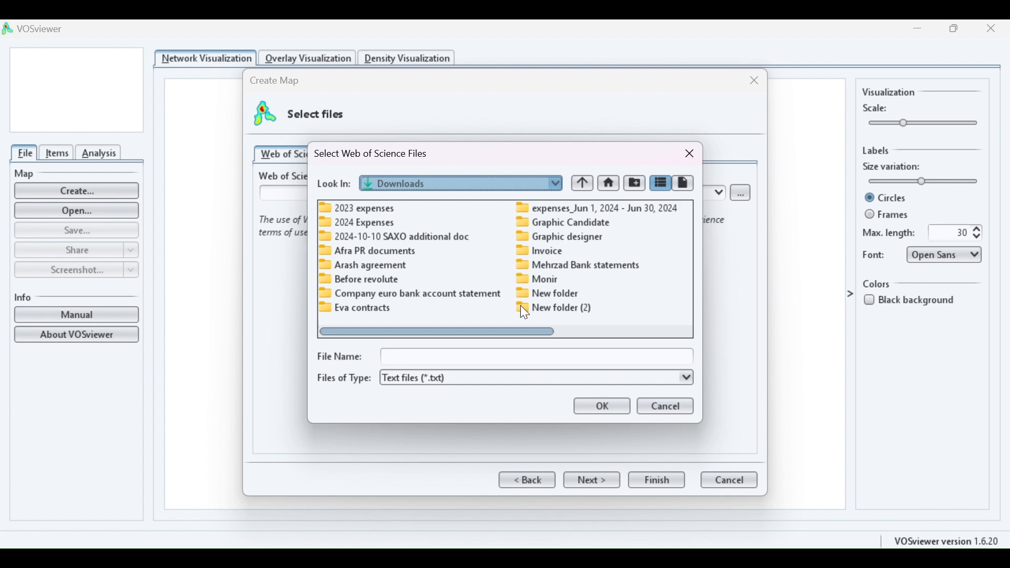
{"action": "left_click_drag", "start_coordinate": [507, 333], "coordinate": [625, 329]}
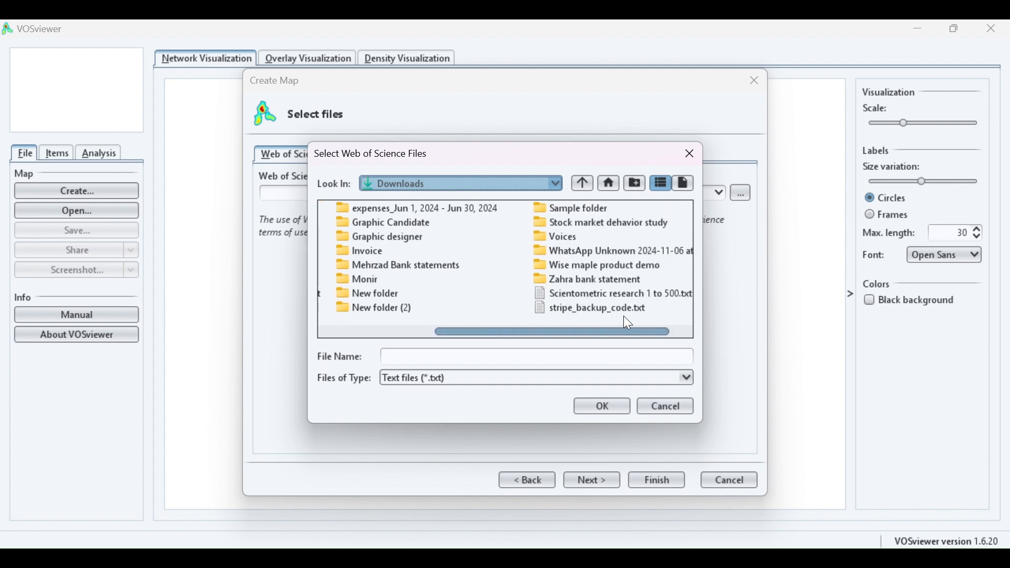
{"action": "left_click", "coordinate": [605, 222]}
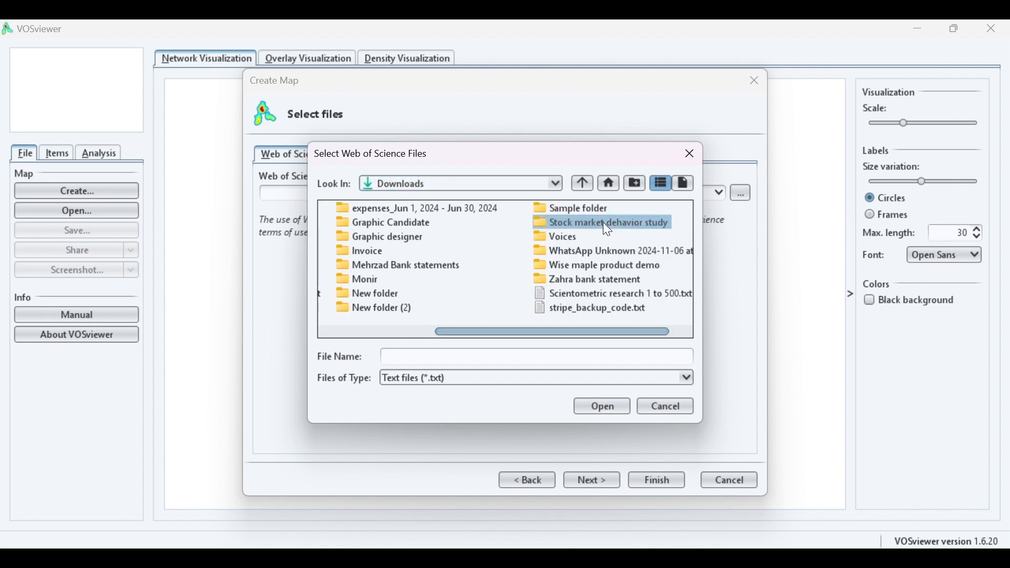
{"action": "left_click", "coordinate": [551, 223]}
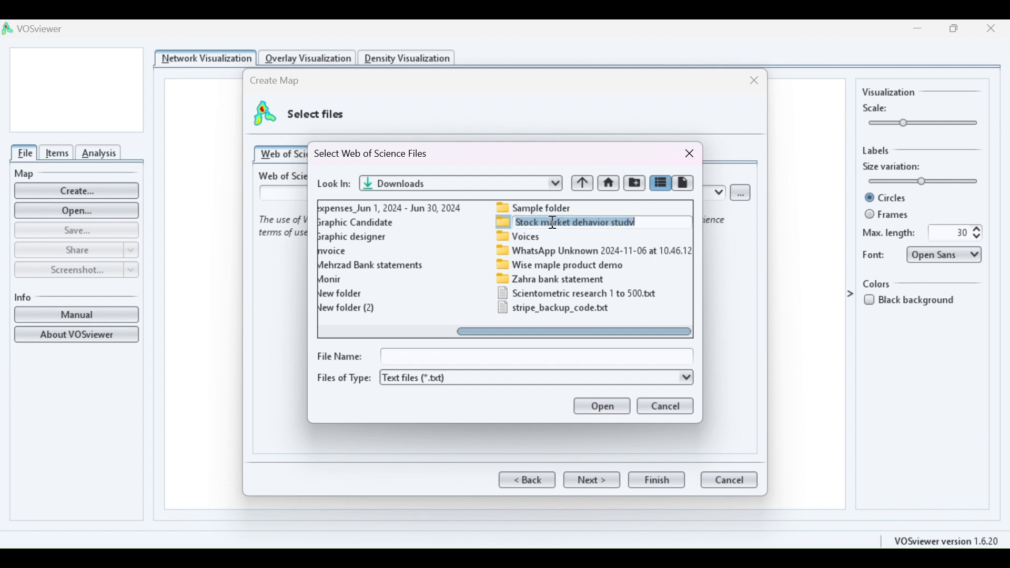
{"action": "double_click", "coordinate": [501, 225]}
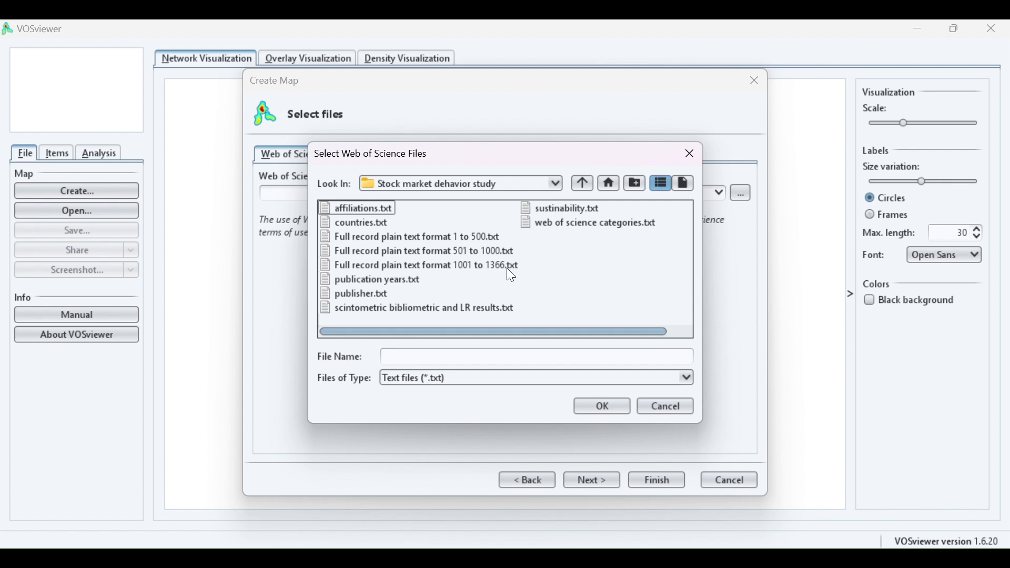
Load the three "Full record plain text format" files (1 to 500, 501 to 1000, 1001 to 1366) and continue to the analysis options.
{"action": "left_click", "coordinate": [378, 238]}
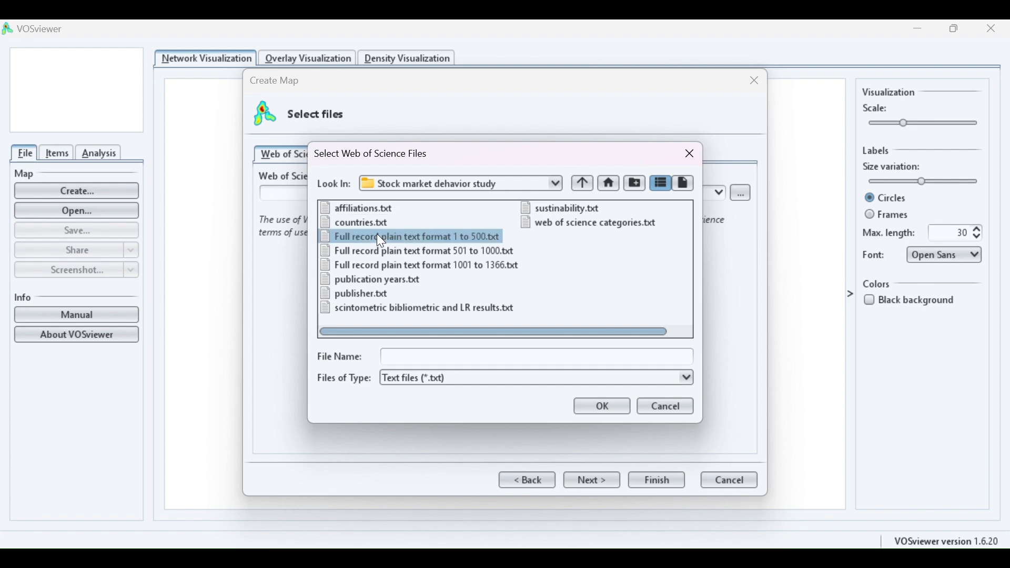
{"action": "left_click", "coordinate": [472, 266], "text": "shift"}
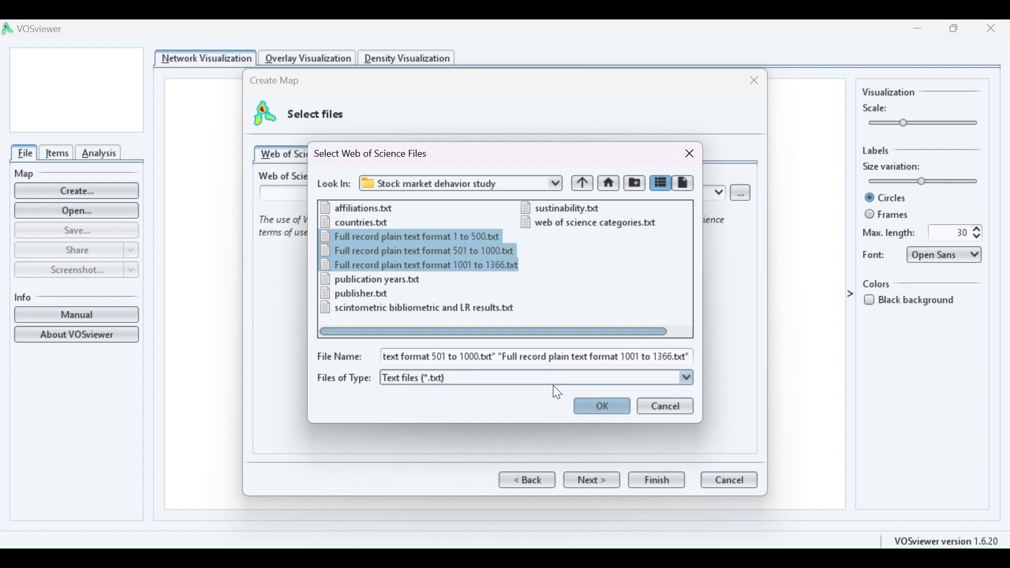
{"action": "left_click", "coordinate": [610, 403]}
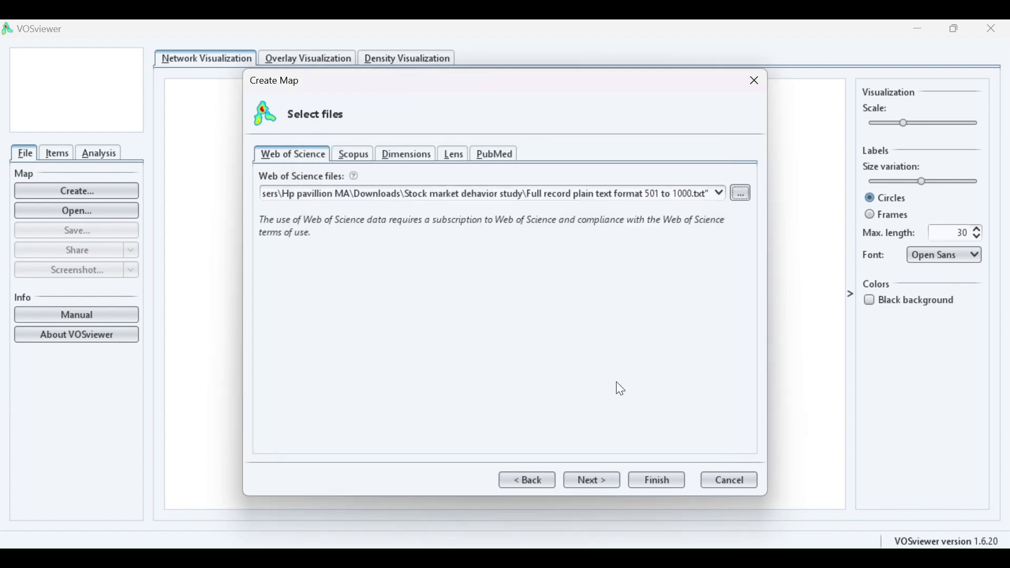
{"action": "left_click", "coordinate": [588, 479]}
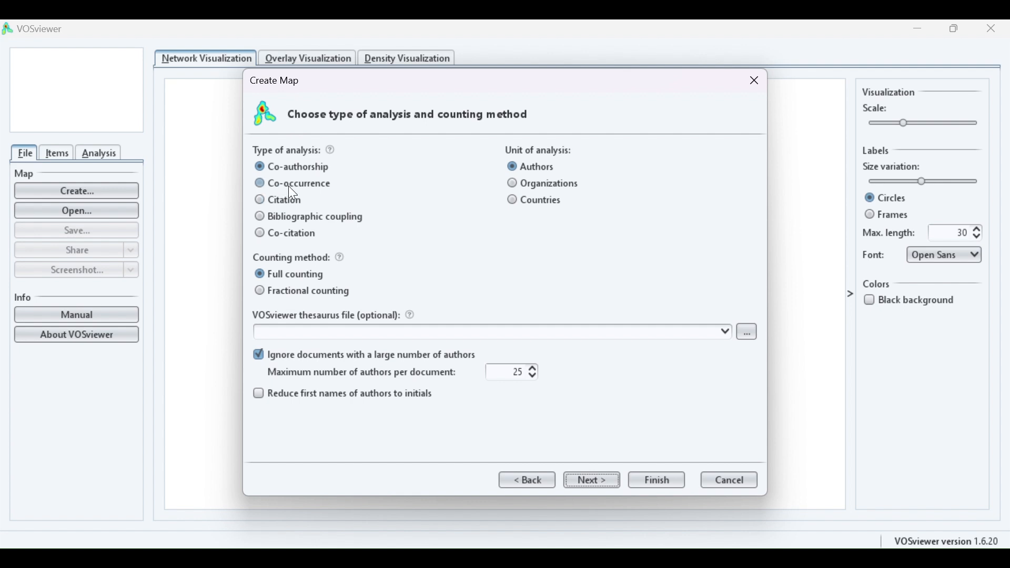
Compare the units of analysis offered for co-occurrence, co-authorship and citation analysis.
{"action": "left_click", "coordinate": [303, 186]}
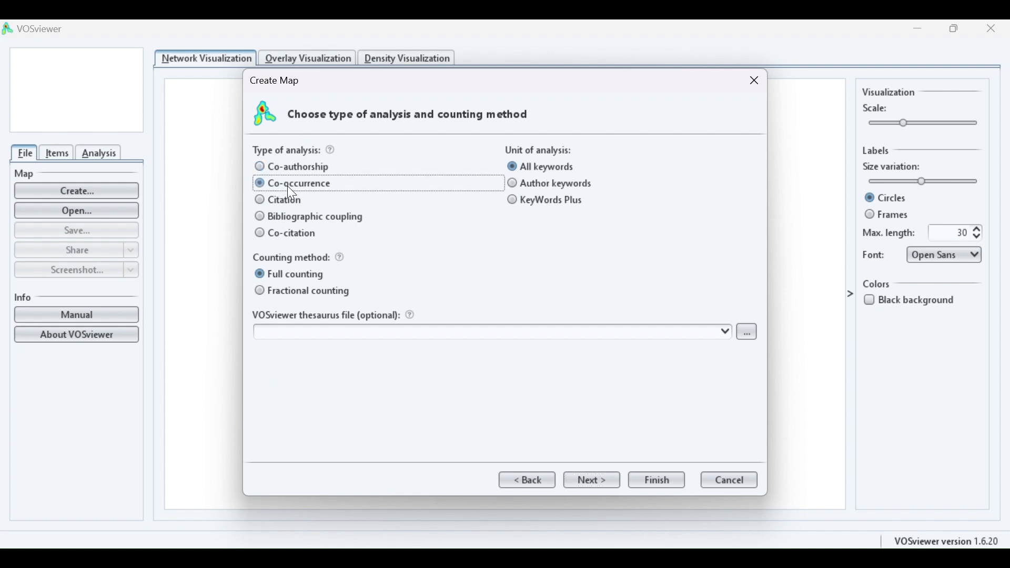
{"action": "left_click", "coordinate": [273, 167]}
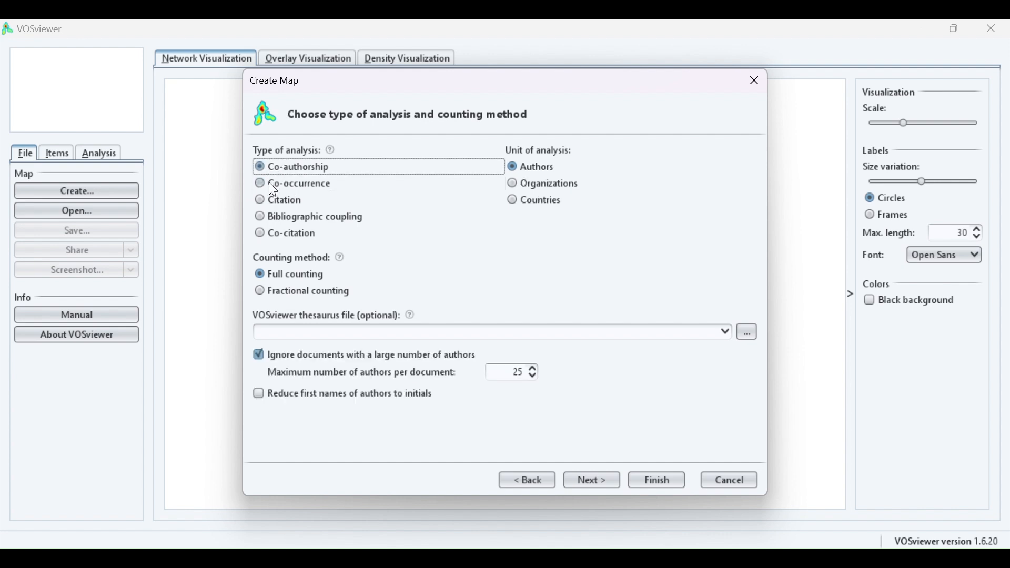
{"action": "left_click", "coordinate": [273, 200]}
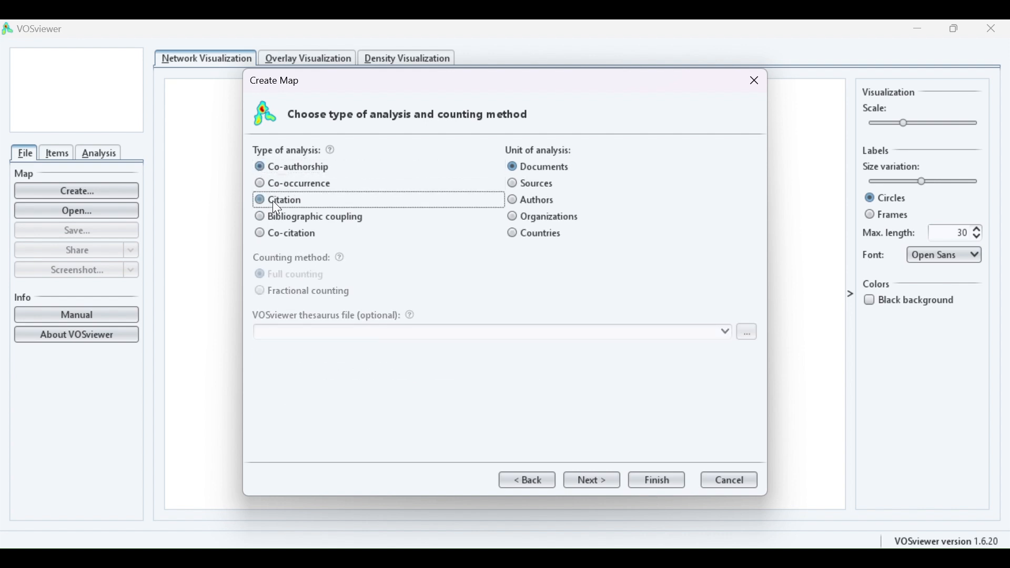
{"action": "left_click", "coordinate": [272, 164]}
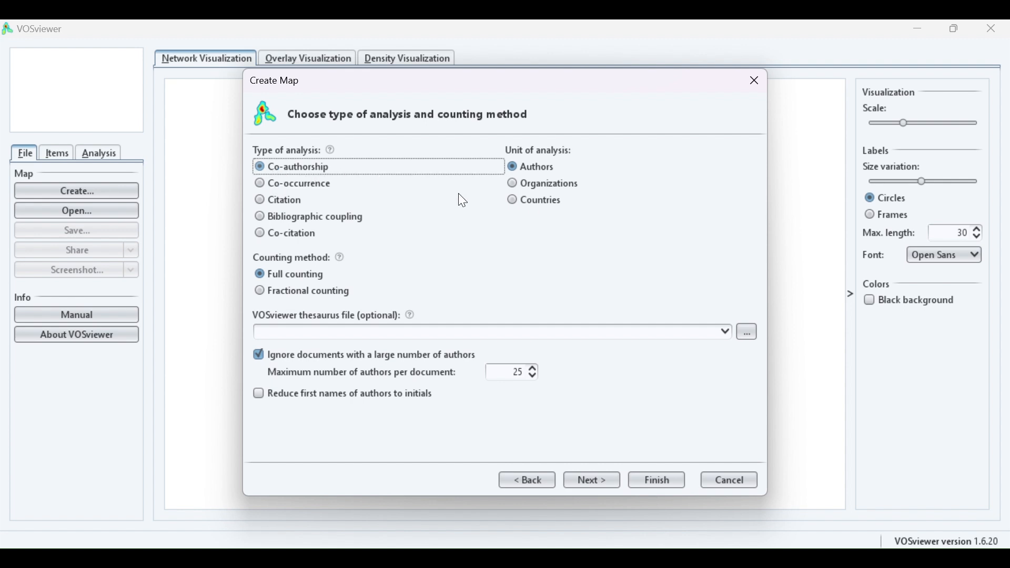
{"action": "left_click", "coordinate": [292, 200]}
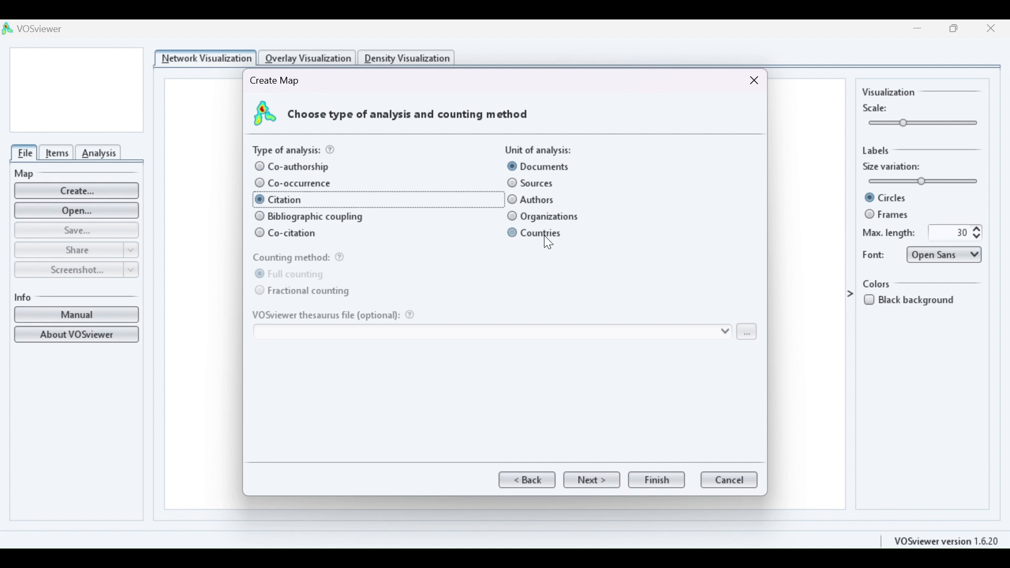
{"action": "left_click", "coordinate": [278, 167]}
Choose co-occurrence analysis of all keywords with full counting and continue to the threshold.
{"action": "left_click", "coordinate": [278, 185]}
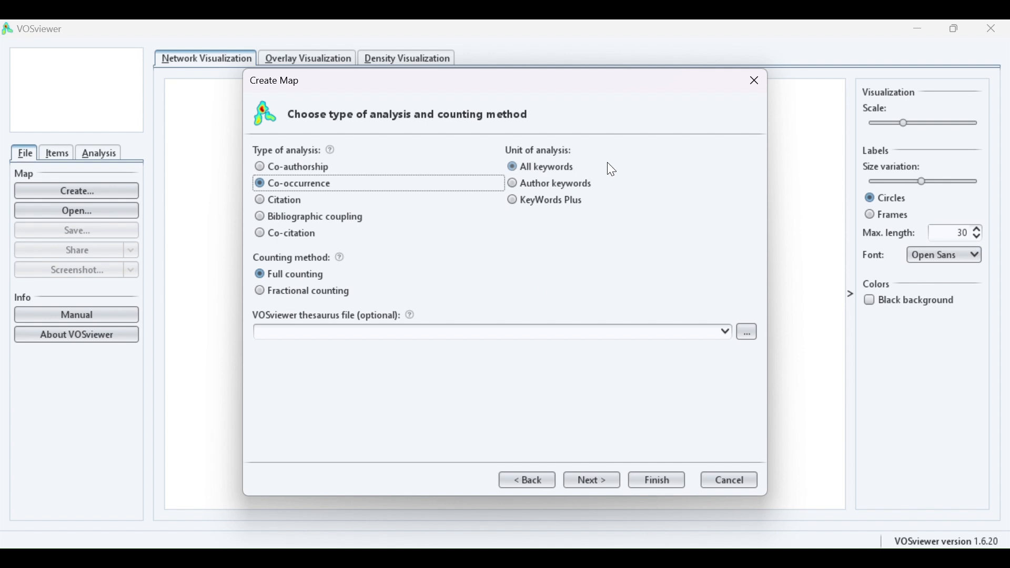
{"action": "left_click", "coordinate": [611, 480]}
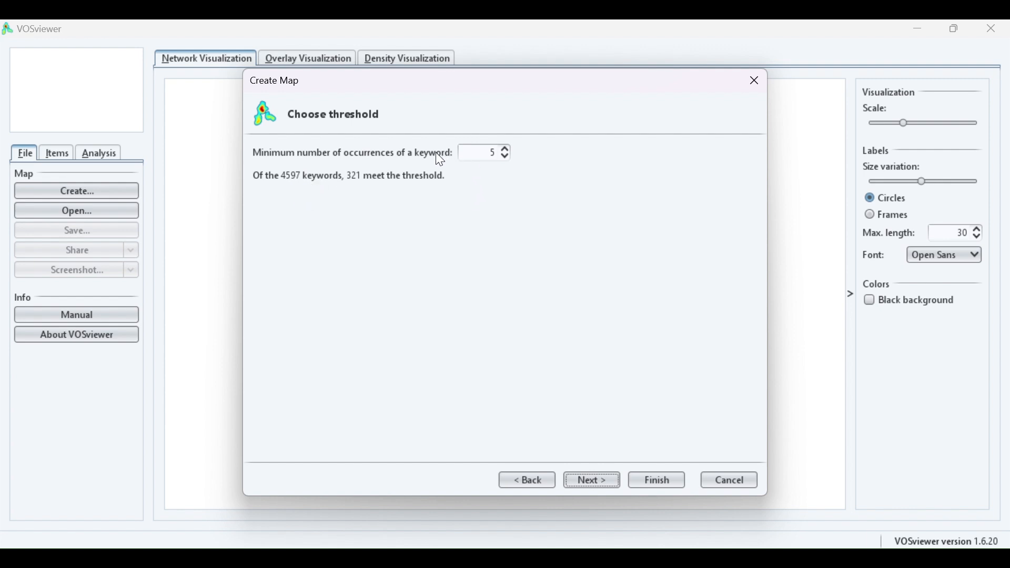
Set the minimum number of occurrences of a keyword to 18 and accept the suggested number of keywords.
{"action": "left_click", "coordinate": [493, 152]}
{"action": "key", "text": "BackSpace"}
{"action": "left_click", "coordinate": [505, 149]}
{"action": "left_click", "coordinate": [506, 149]}
{"action": "left_click", "coordinate": [505, 150]}
{"action": "left_click", "coordinate": [505, 149]}
{"action": "left_click", "coordinate": [506, 149]}
{"action": "left_click", "coordinate": [505, 149]}
{"action": "left_click", "coordinate": [505, 149]}
{"action": "left_click", "coordinate": [505, 150]}
{"action": "left_click", "coordinate": [506, 149]}
{"action": "left_click", "coordinate": [505, 149]}
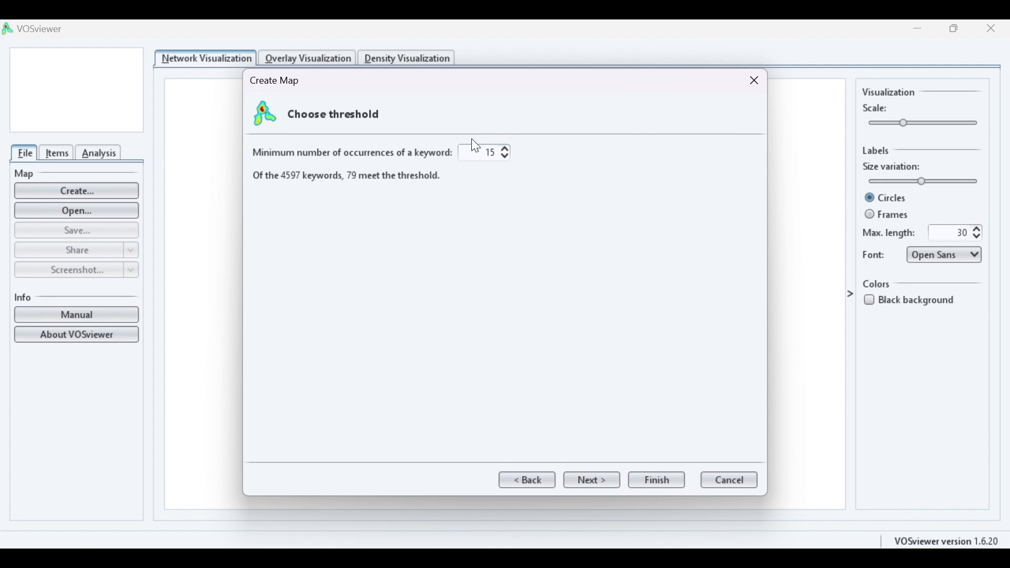
{"action": "left_click", "coordinate": [505, 149]}
{"action": "left_click", "coordinate": [505, 150]}
{"action": "left_click", "coordinate": [505, 149]}
{"action": "left_click", "coordinate": [597, 479]}
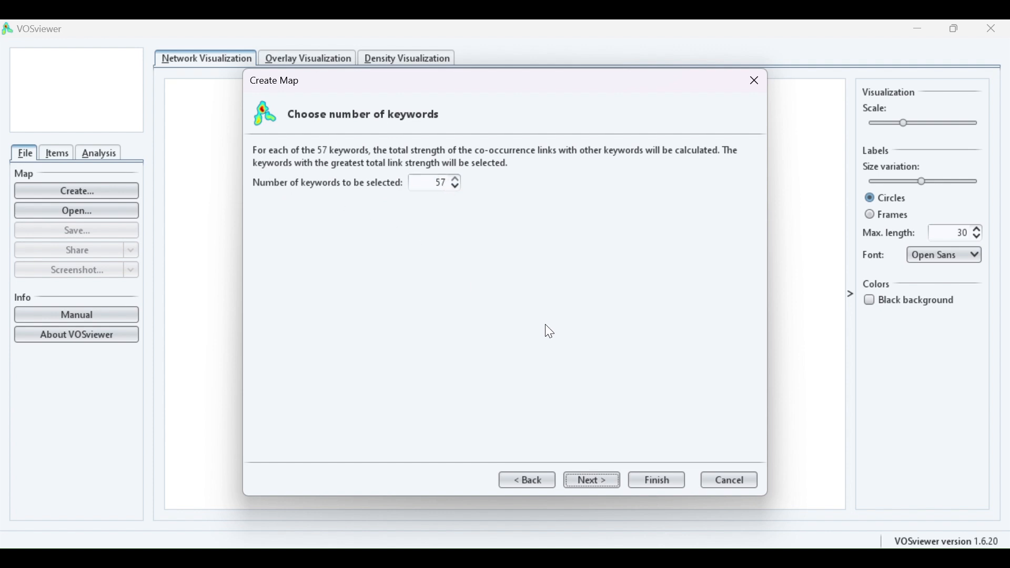
{"action": "left_click", "coordinate": [599, 477]}
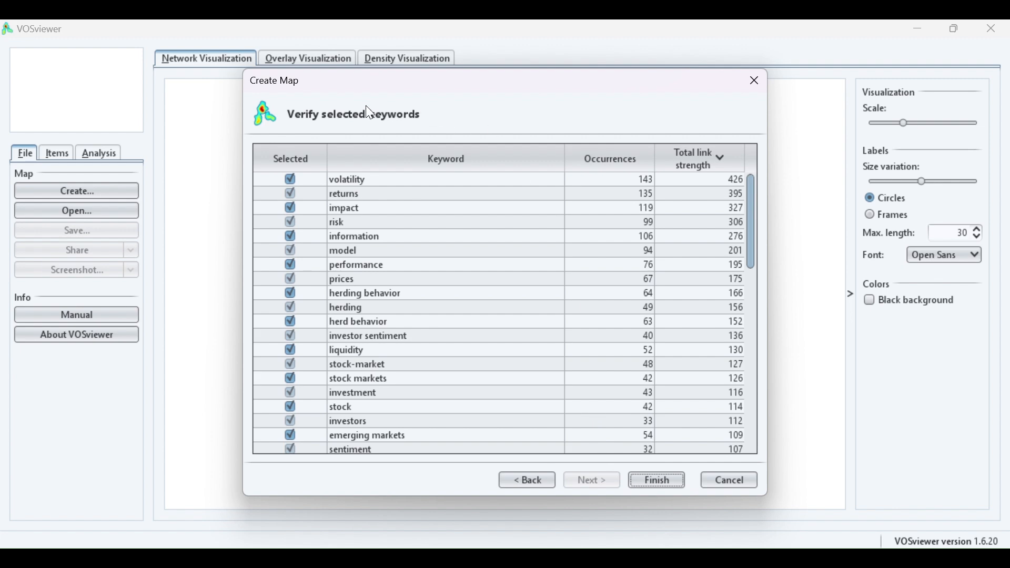
Review the selected keywords and sort them by occurrences from highest to lowest.
{"action": "scroll", "coordinate": [489, 331], "scroll_direction": "down", "scroll_amount": 12}
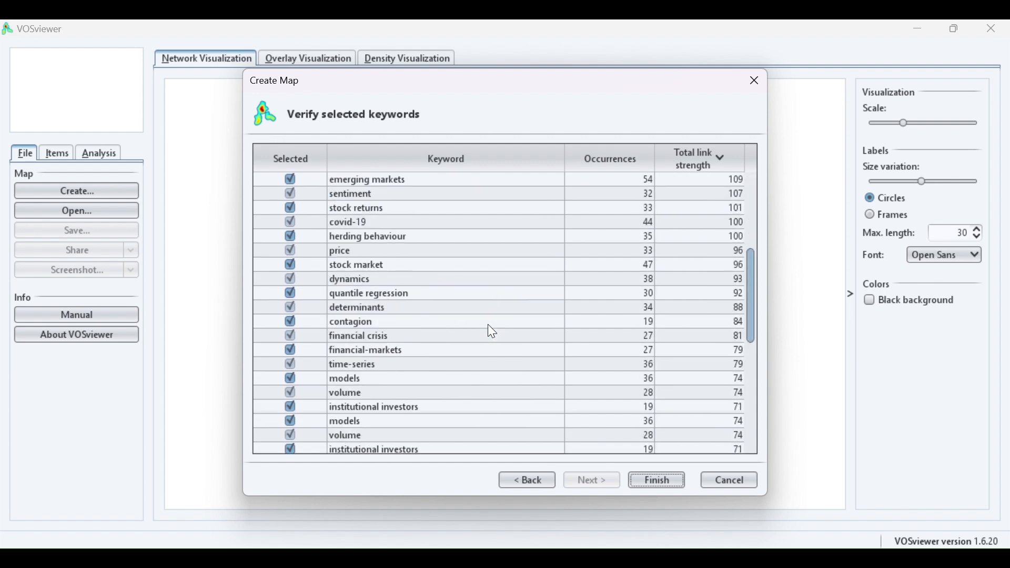
{"action": "scroll", "coordinate": [488, 324], "scroll_direction": "up", "scroll_amount": 12}
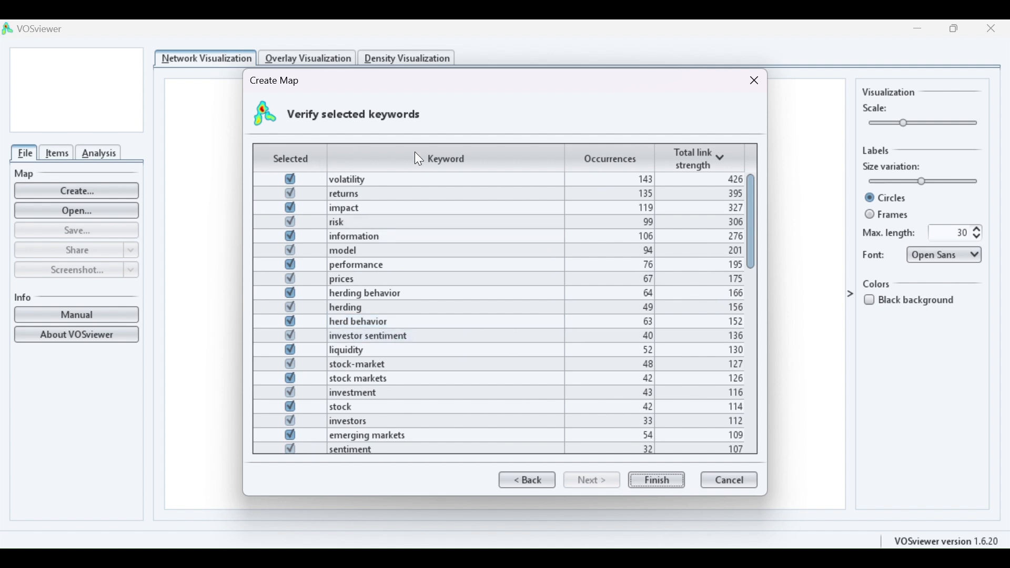
{"action": "scroll", "coordinate": [311, 333], "scroll_direction": "down", "scroll_amount": 6}
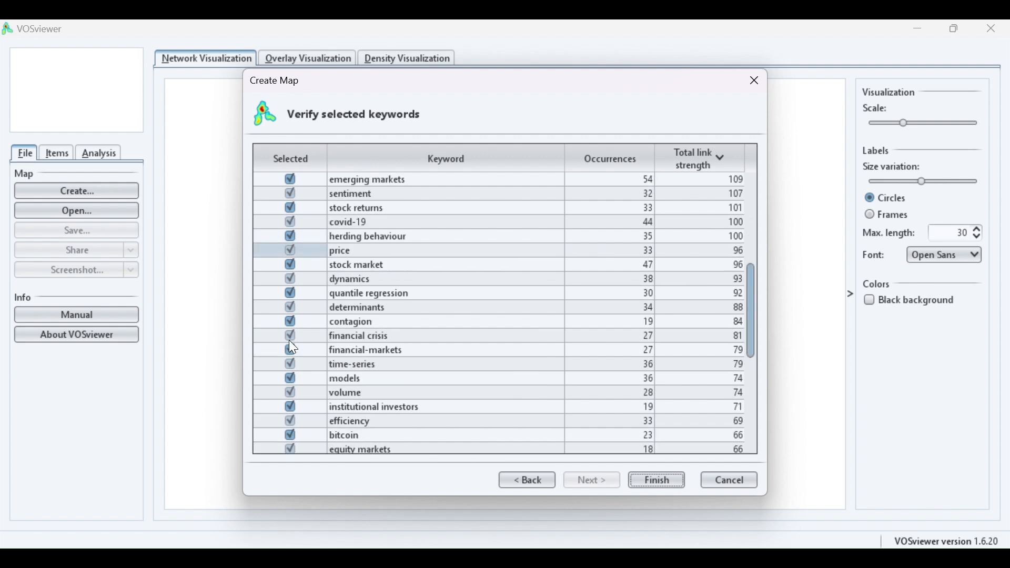
{"action": "scroll", "coordinate": [284, 342], "scroll_direction": "up", "scroll_amount": 4}
{"action": "scroll", "coordinate": [435, 367], "scroll_direction": "up", "scroll_amount": 2}
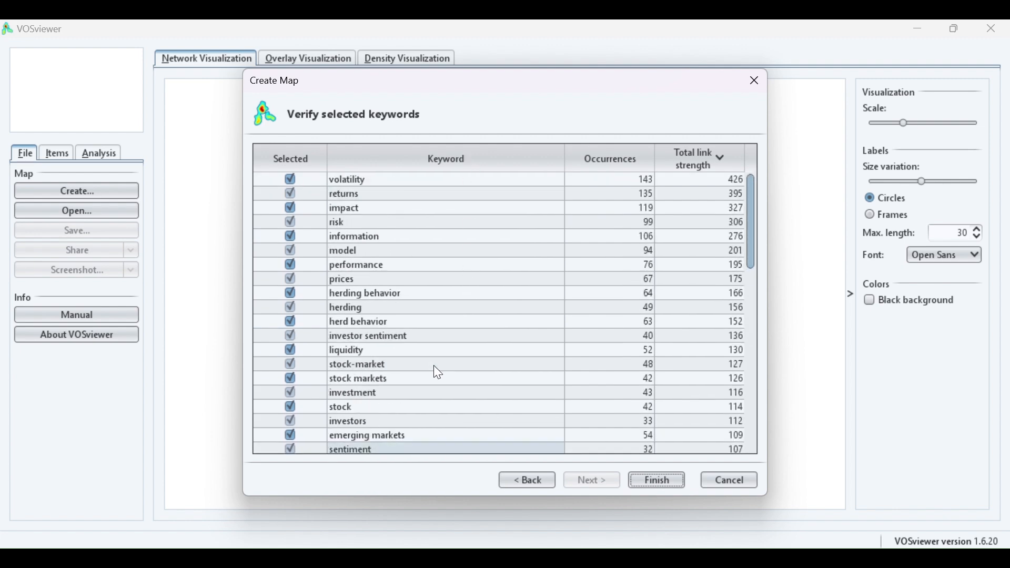
{"action": "left_click", "coordinate": [623, 157]}
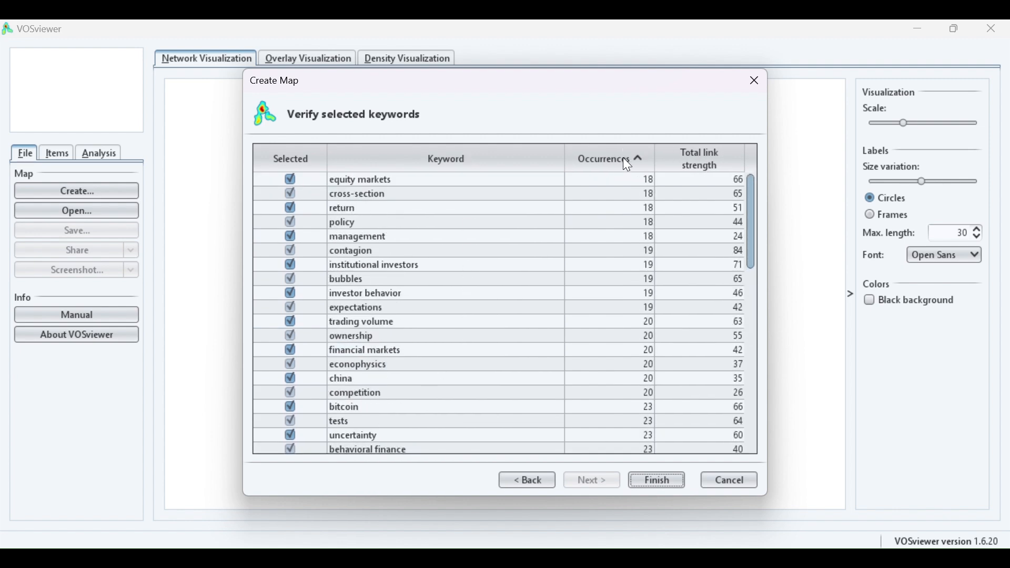
{"action": "left_click", "coordinate": [623, 157]}
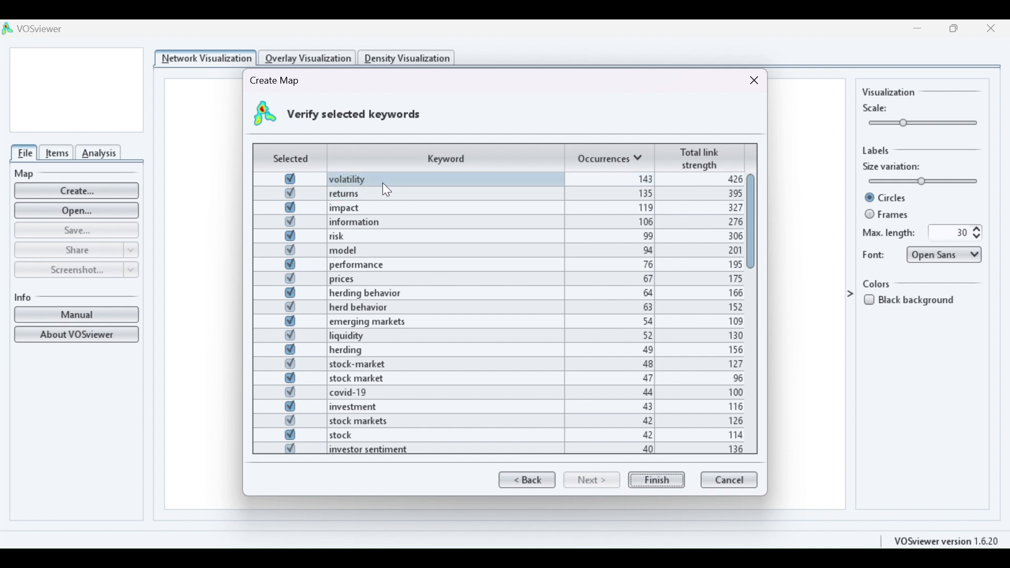
Sort the selected keywords by total link strength from highest to lowest.
{"action": "left_click", "coordinate": [728, 167]}
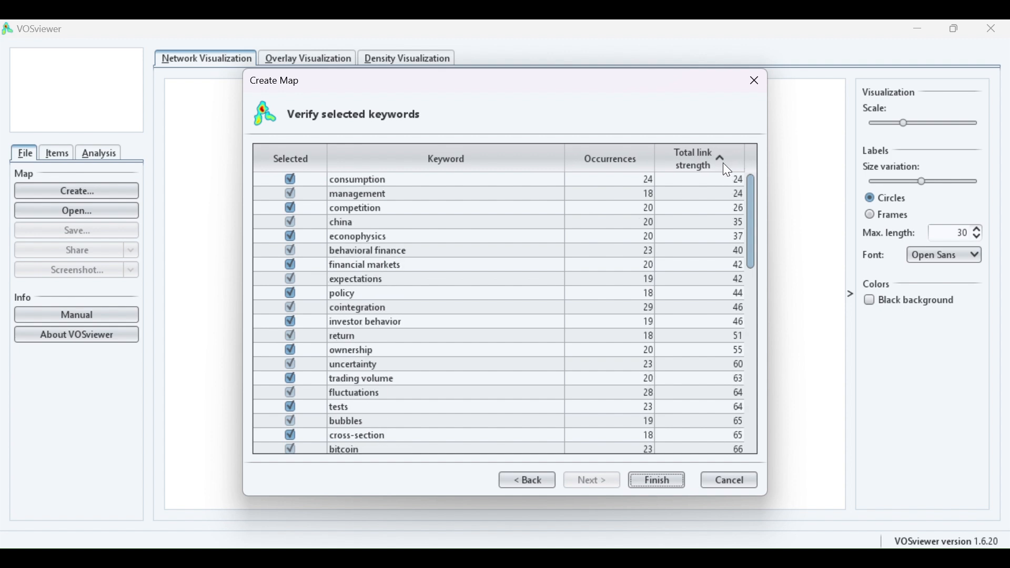
{"action": "left_click", "coordinate": [724, 158]}
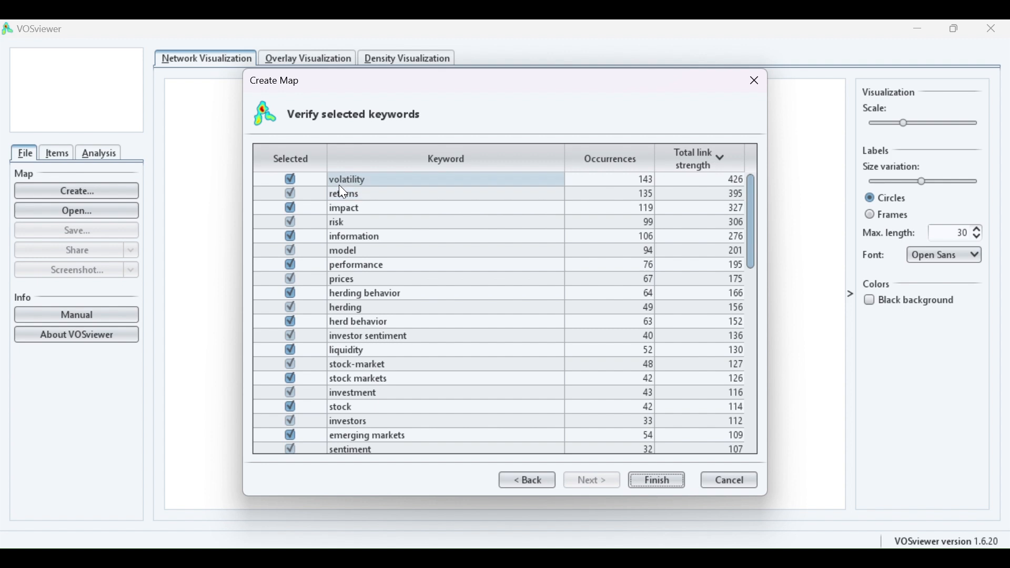
{"action": "left_click", "coordinate": [720, 179]}
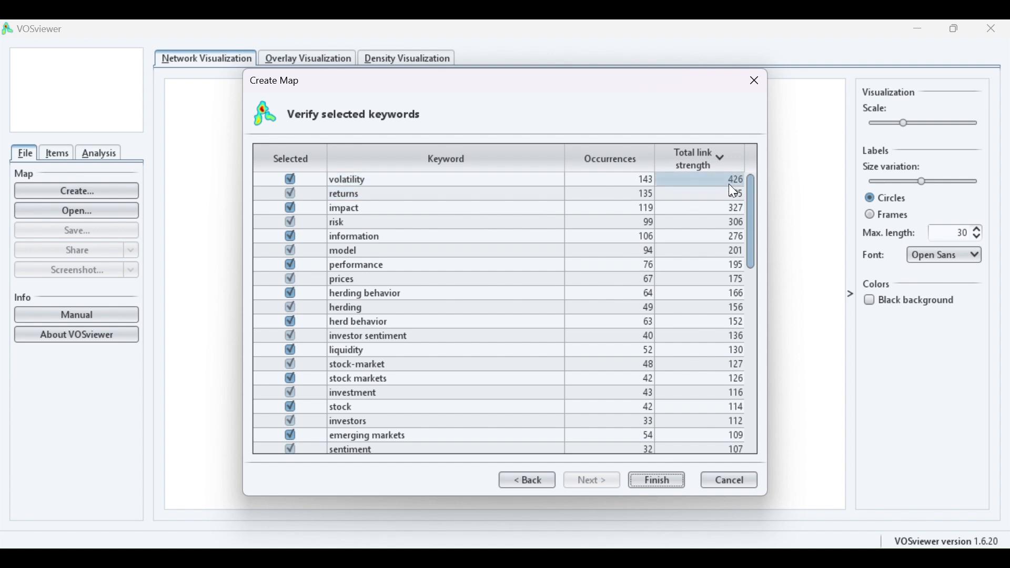
{"action": "left_click", "coordinate": [417, 43]}
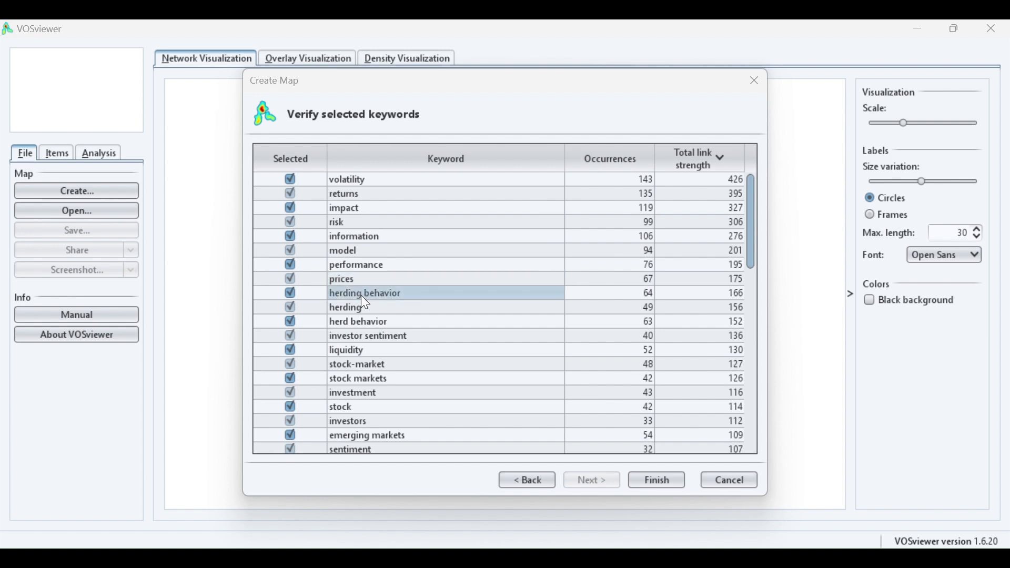
Exclude the keywords stock-market, stock markets, stock and stock market from the selection.
{"action": "scroll", "coordinate": [359, 320], "scroll_direction": "down", "scroll_amount": 1}
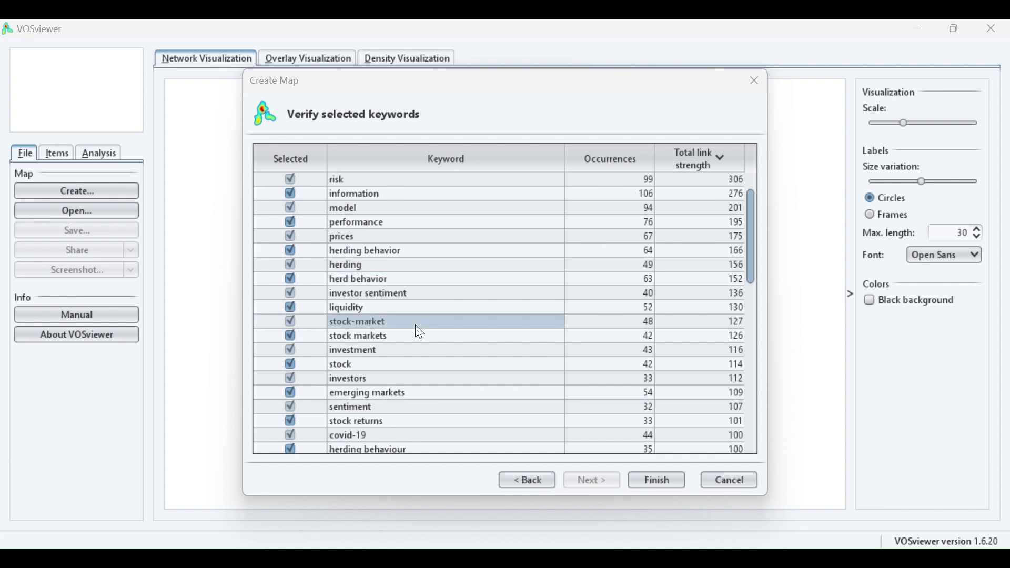
{"action": "left_click", "coordinate": [289, 323]}
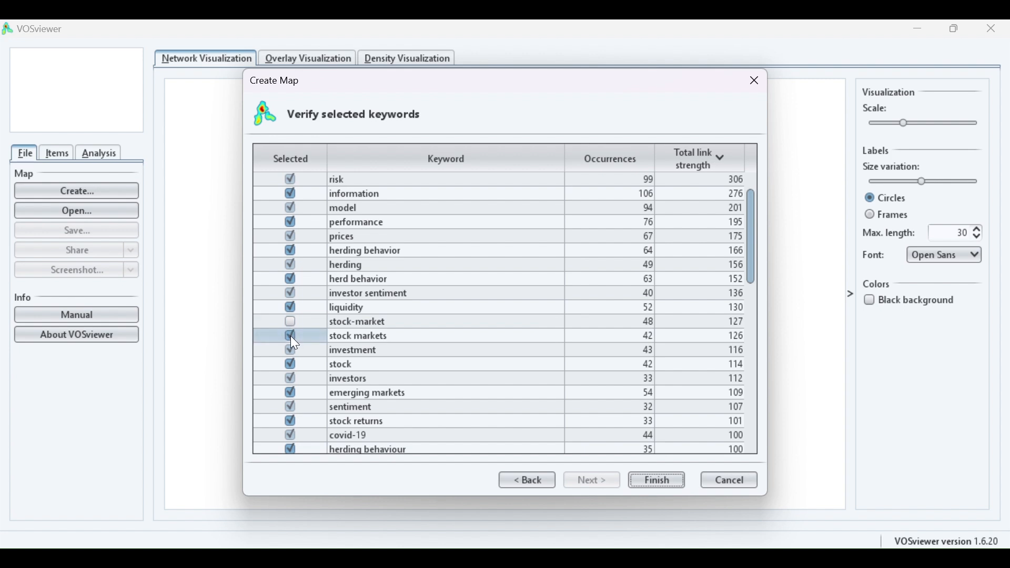
{"action": "left_click", "coordinate": [290, 334]}
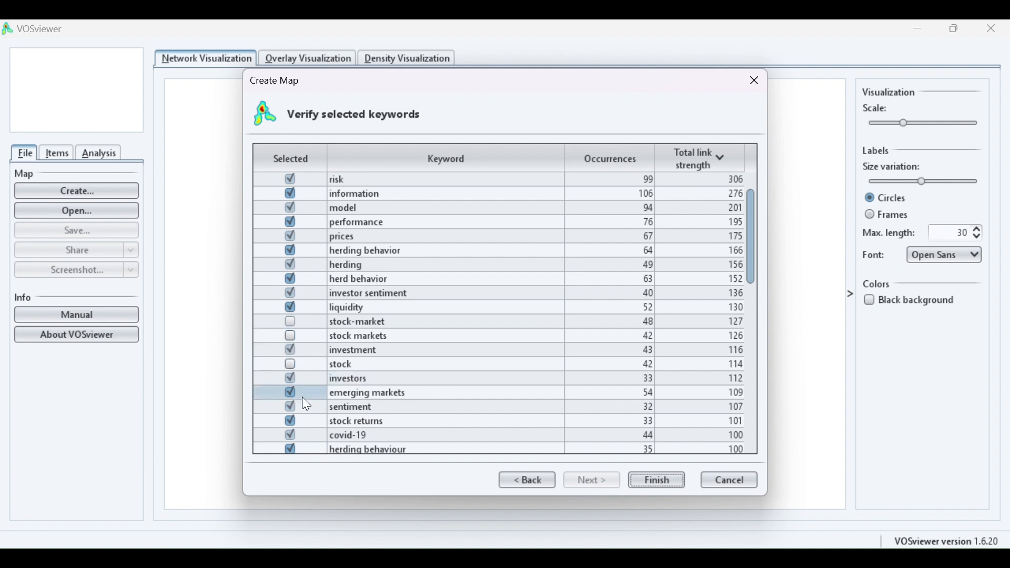
{"action": "scroll", "coordinate": [390, 396], "scroll_direction": "down", "scroll_amount": 1}
{"action": "scroll", "coordinate": [363, 389], "scroll_direction": "down", "scroll_amount": 1}
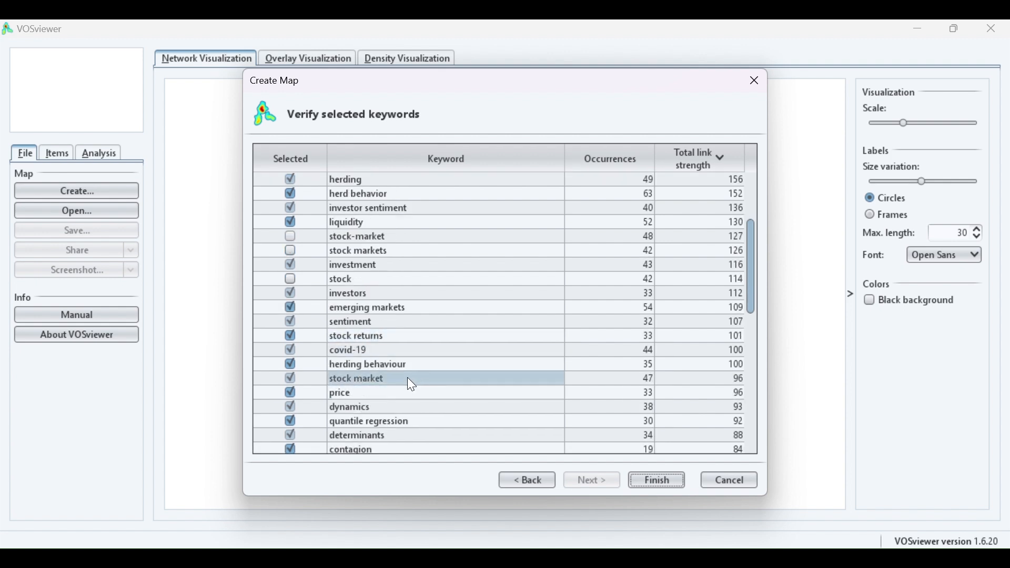
{"action": "left_click", "coordinate": [291, 378]}
{"action": "scroll", "coordinate": [405, 378], "scroll_direction": "down", "scroll_amount": 1}
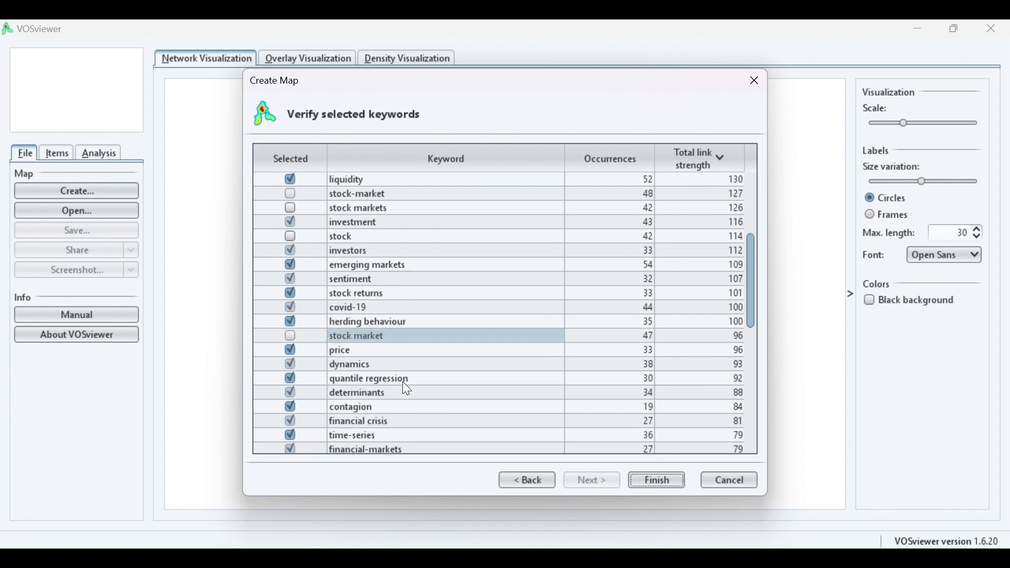
Check the rest of the list for other unwanted keywords and sort the keywords alphabetically from A to Z.
{"action": "scroll", "coordinate": [403, 382], "scroll_direction": "down", "scroll_amount": 2}
{"action": "scroll", "coordinate": [405, 388], "scroll_direction": "down", "scroll_amount": 4}
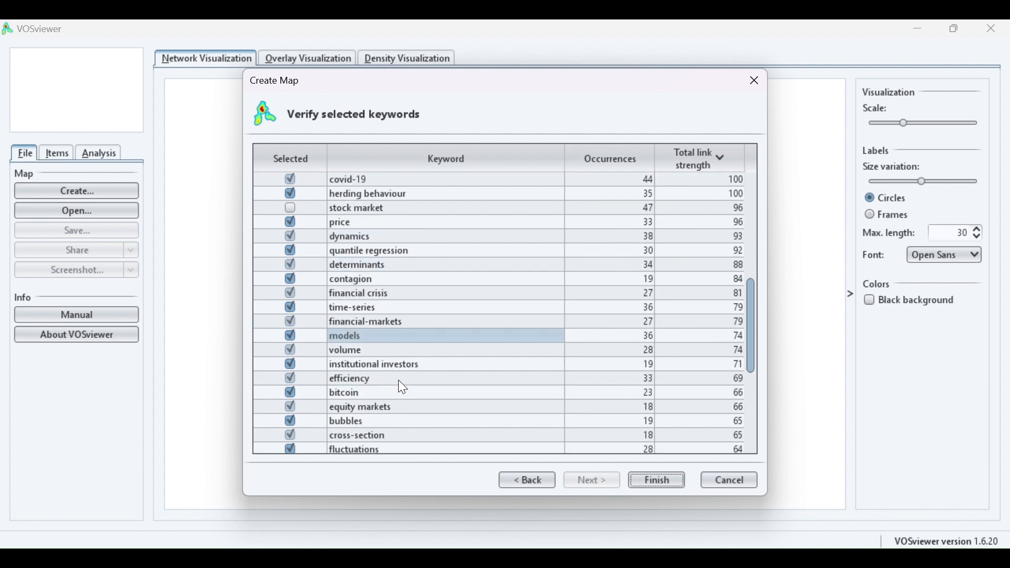
{"action": "scroll", "coordinate": [396, 381], "scroll_direction": "down", "scroll_amount": 2}
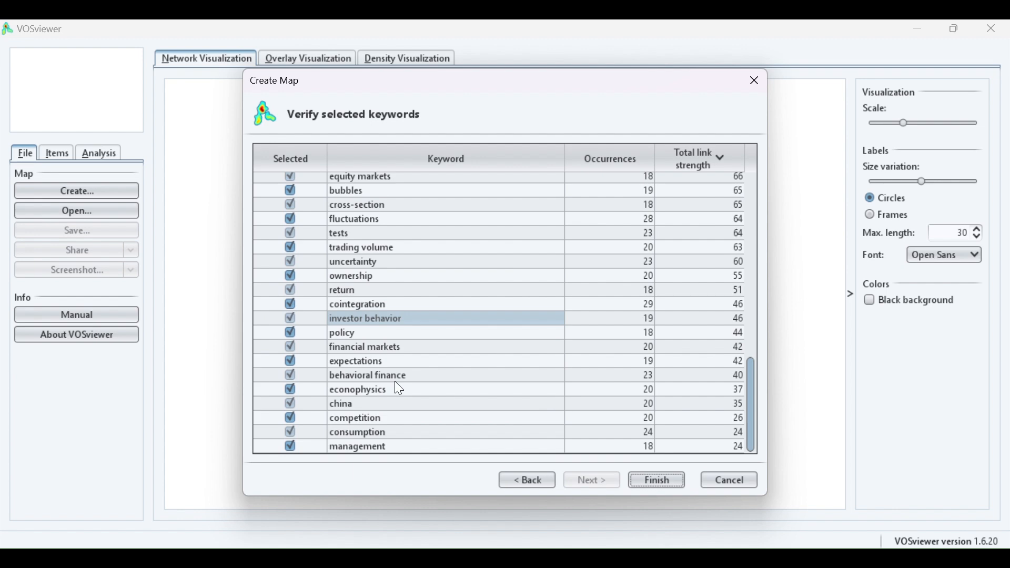
{"action": "scroll", "coordinate": [392, 371], "scroll_direction": "up", "scroll_amount": 5}
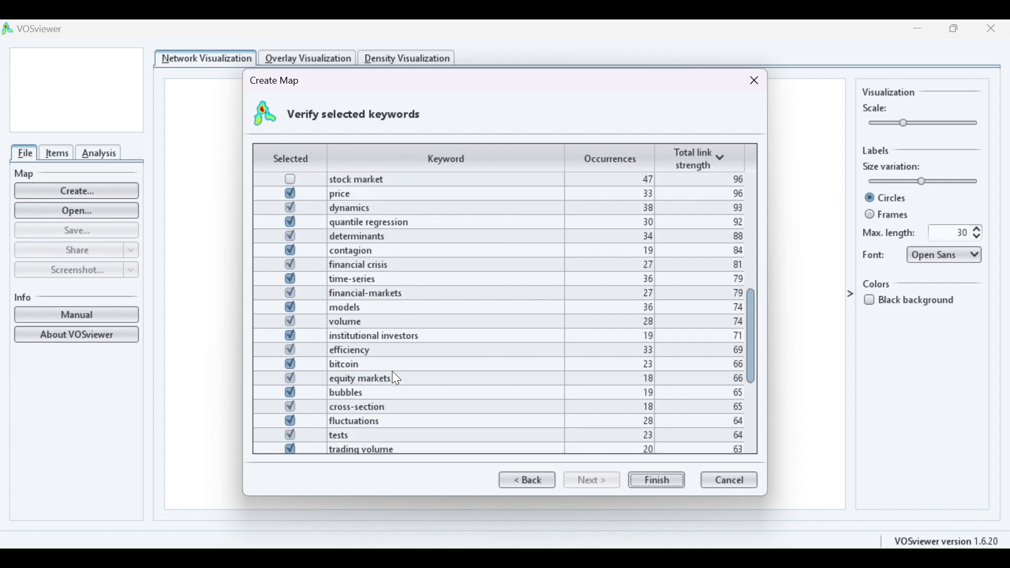
{"action": "scroll", "coordinate": [393, 368], "scroll_direction": "up", "scroll_amount": 7}
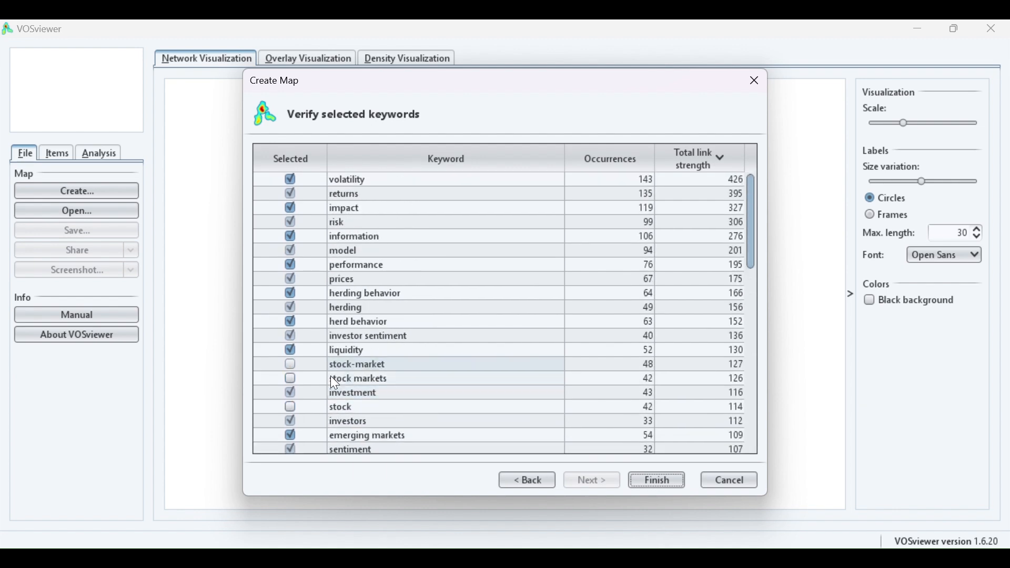
{"action": "left_click", "coordinate": [453, 158]}
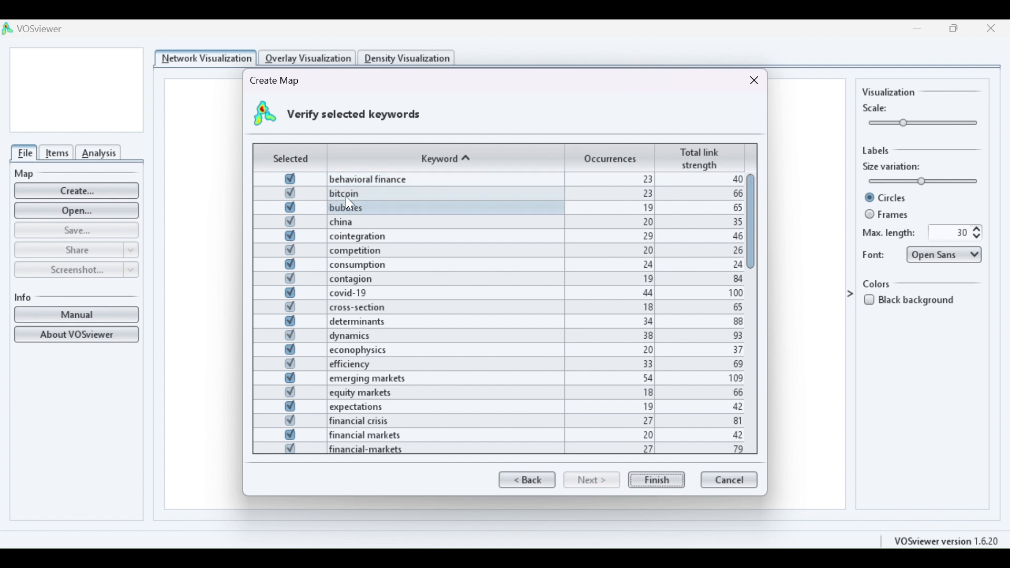
Exclude the keywords bitcoin, equity markets, financial markets and financial-markets from the selection.
{"action": "left_click", "coordinate": [291, 193]}
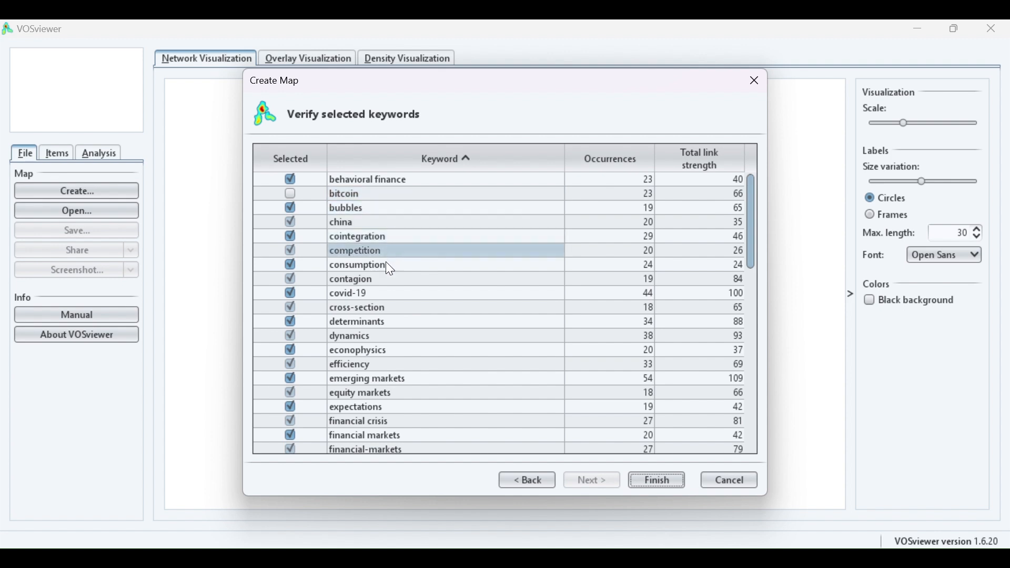
{"action": "scroll", "coordinate": [386, 282], "scroll_direction": "down", "scroll_amount": 1}
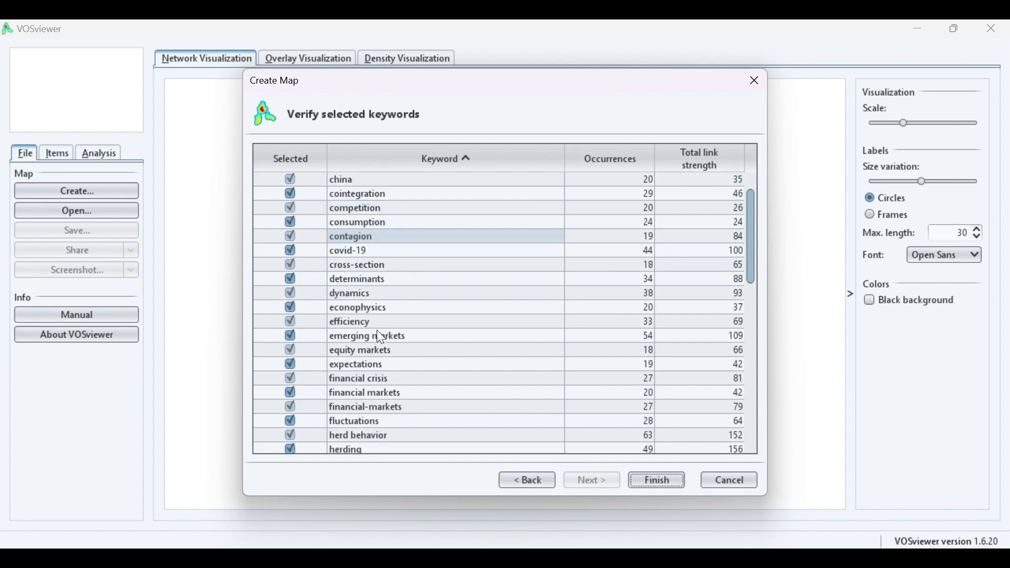
{"action": "scroll", "coordinate": [375, 313], "scroll_direction": "down", "scroll_amount": 1}
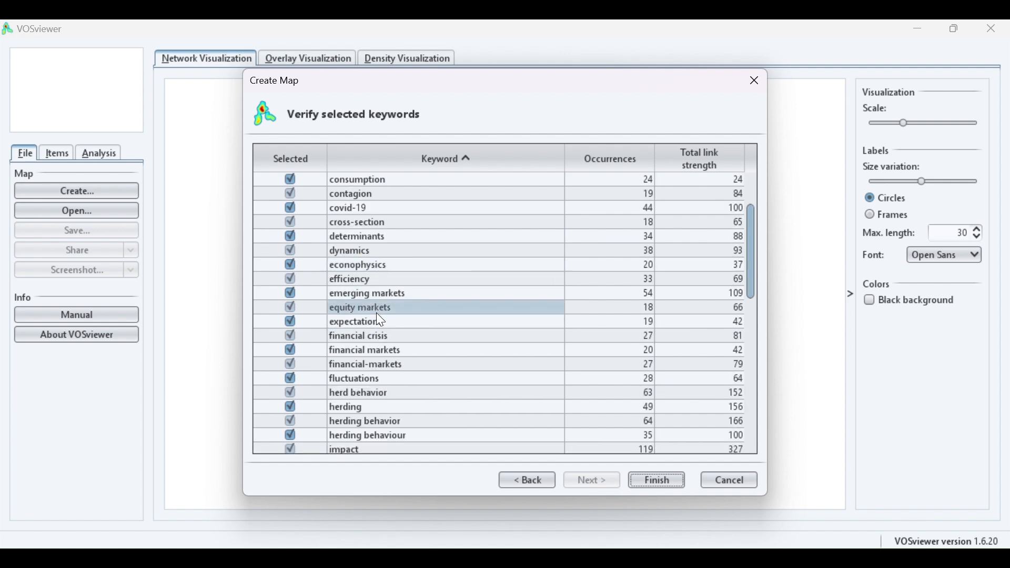
{"action": "left_click", "coordinate": [292, 311]}
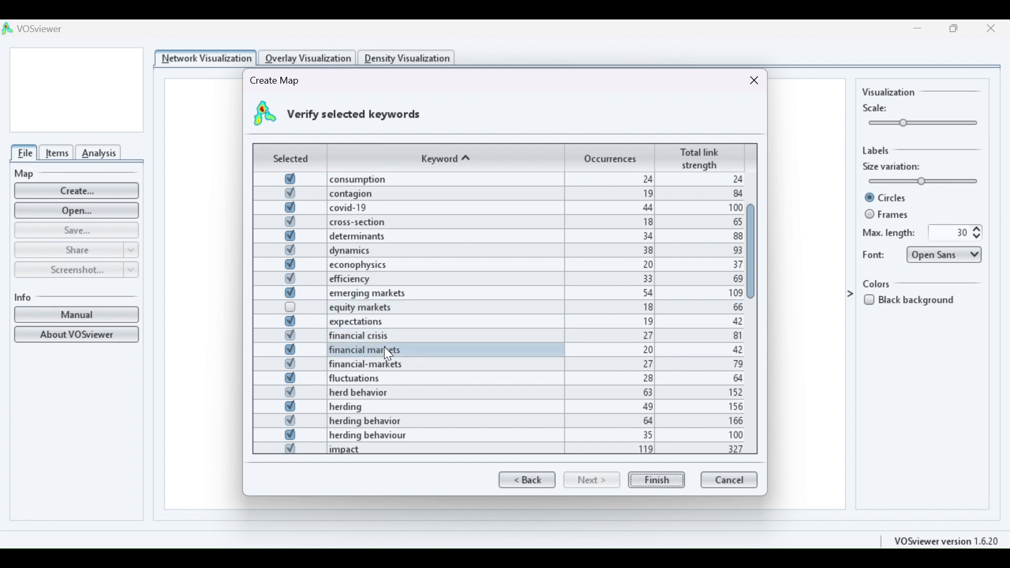
{"action": "scroll", "coordinate": [387, 350], "scroll_direction": "down", "scroll_amount": 1}
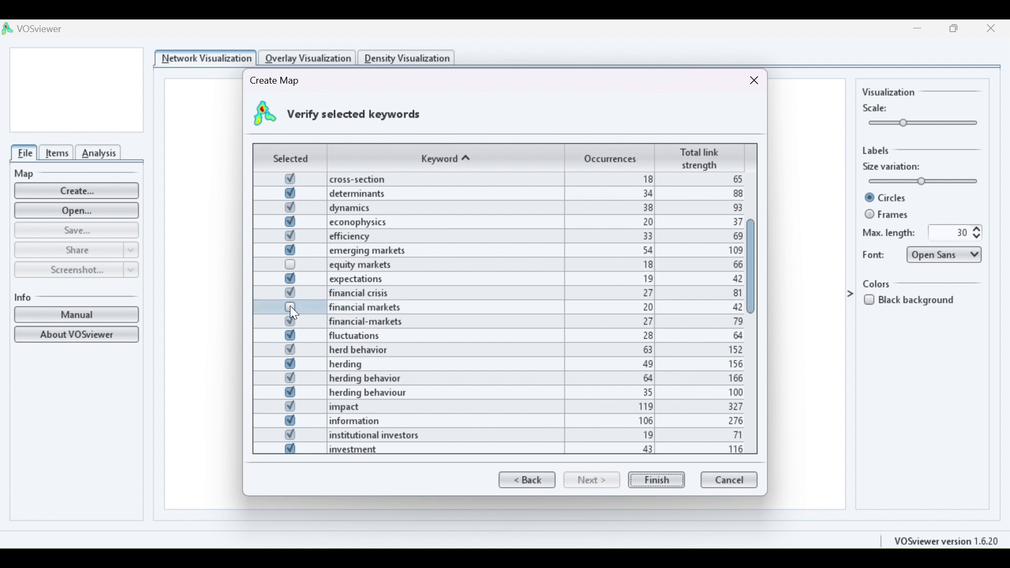
{"action": "left_click", "coordinate": [290, 323]}
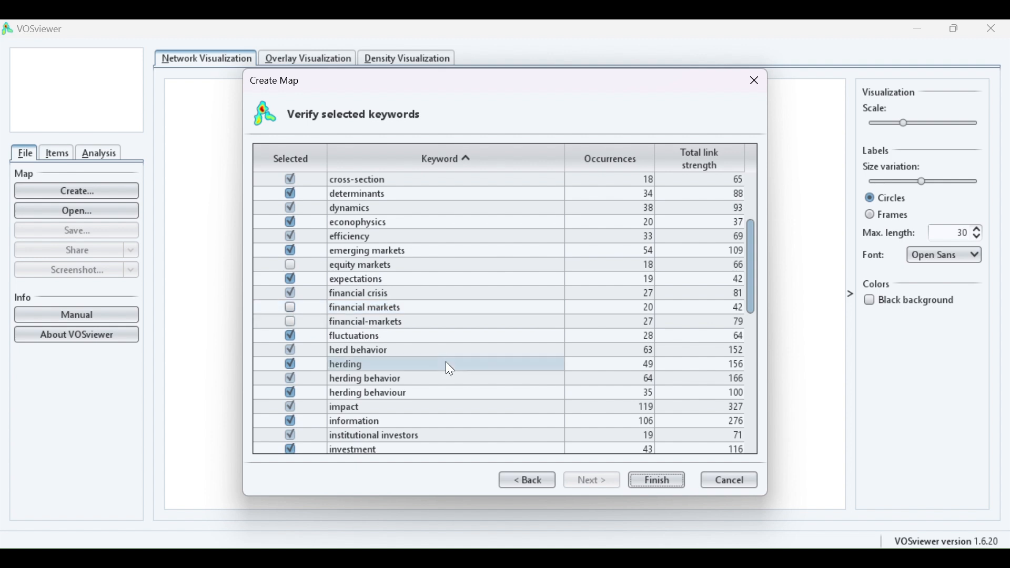
Look through the remaining keywords to the end of the list and compare its ascending and descending alphabetical order.
{"action": "scroll", "coordinate": [400, 347], "scroll_direction": "down", "scroll_amount": 1}
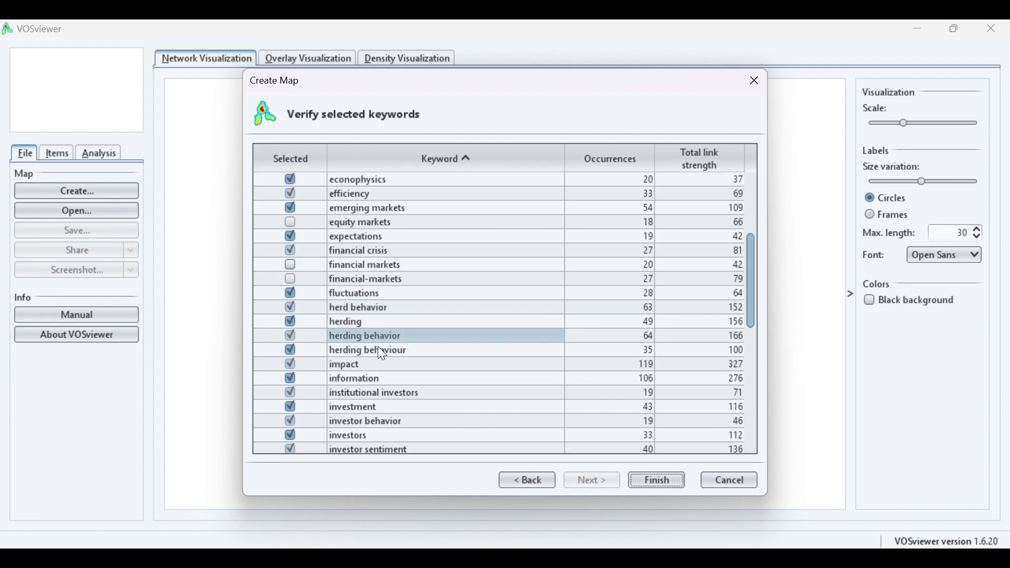
{"action": "scroll", "coordinate": [389, 370], "scroll_direction": "down", "scroll_amount": 2}
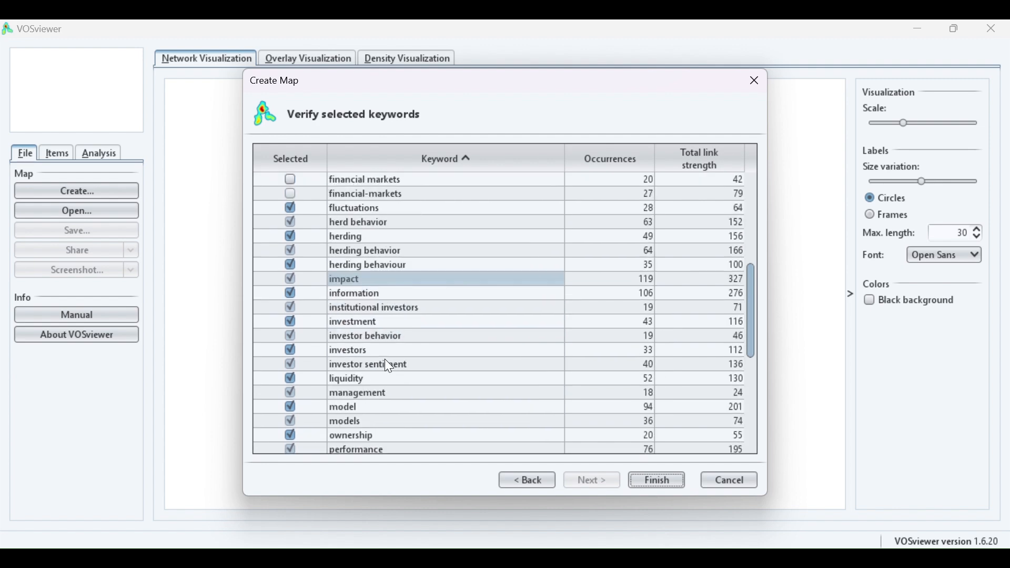
{"action": "scroll", "coordinate": [389, 367], "scroll_direction": "down", "scroll_amount": 2}
{"action": "scroll", "coordinate": [385, 363], "scroll_direction": "down", "scroll_amount": 1}
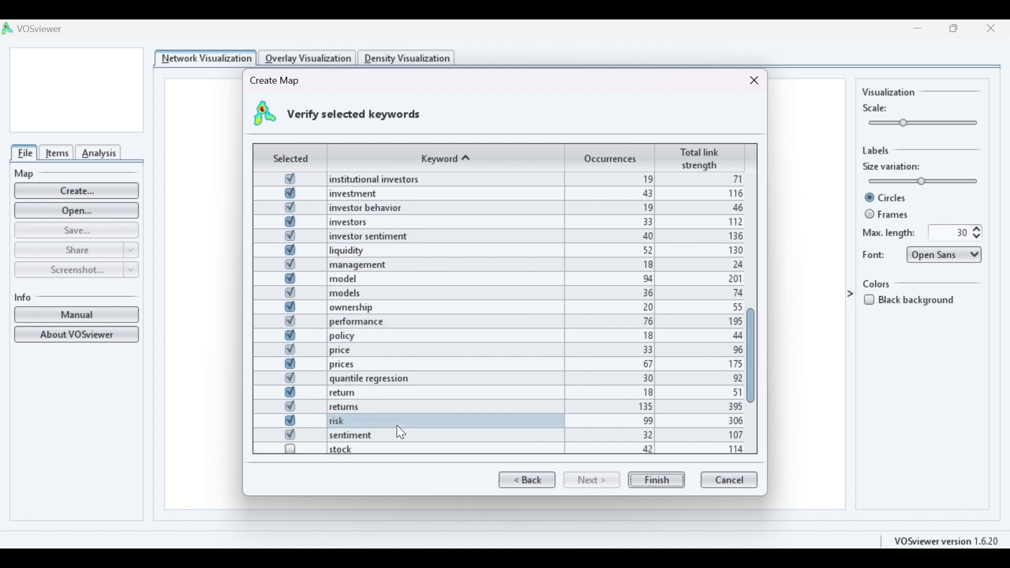
{"action": "scroll", "coordinate": [396, 422], "scroll_direction": "down", "scroll_amount": 3}
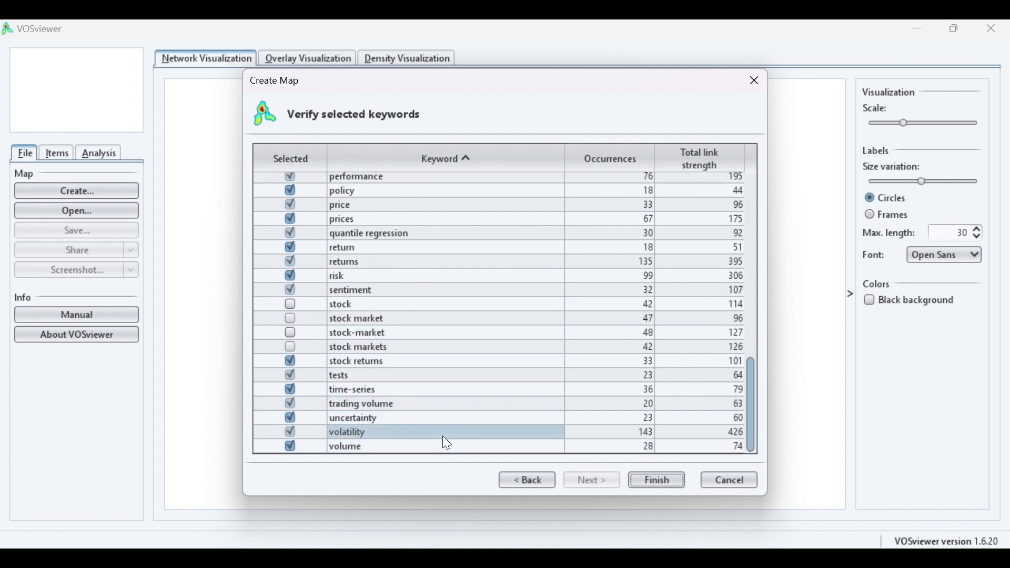
{"action": "scroll", "coordinate": [450, 408], "scroll_direction": "up", "scroll_amount": 10}
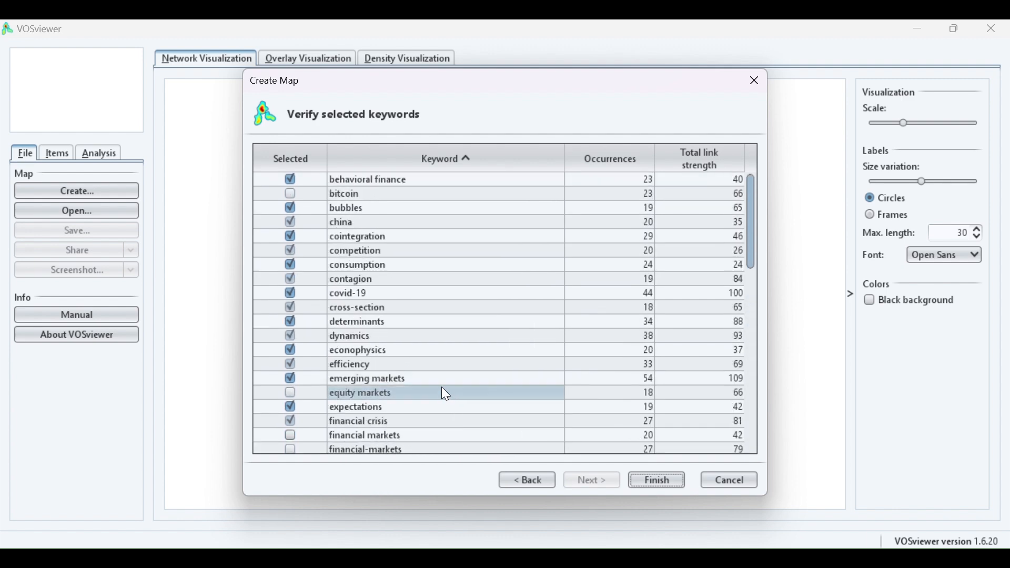
{"action": "left_click", "coordinate": [450, 157]}
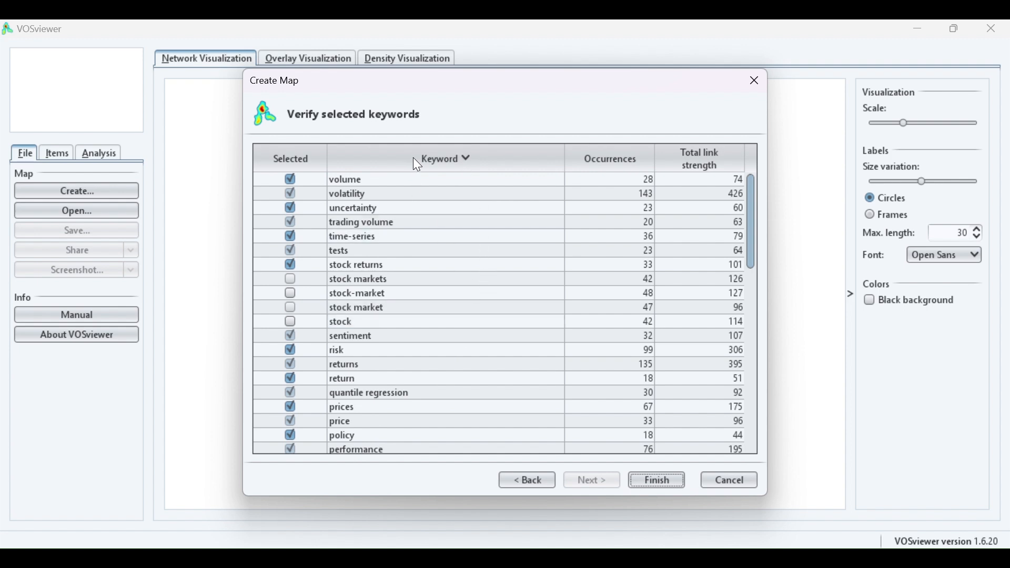
{"action": "left_click", "coordinate": [467, 155]}
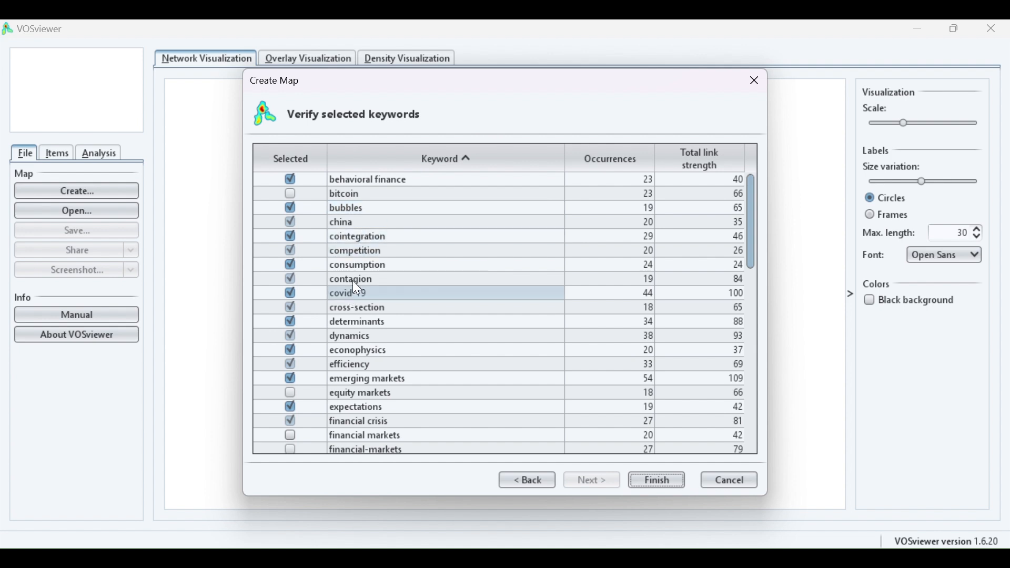
Examine the whole A-to-Z keyword list again for spelling and singular or plural variants of the same term.
{"action": "scroll", "coordinate": [360, 304], "scroll_direction": "down", "scroll_amount": 2}
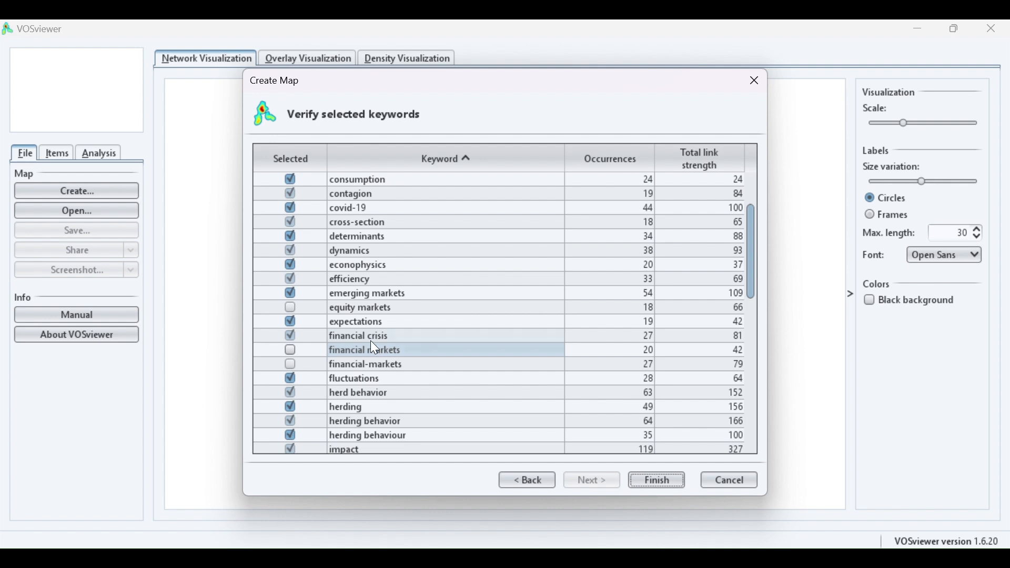
{"action": "scroll", "coordinate": [371, 341], "scroll_direction": "down", "scroll_amount": 1}
{"action": "scroll", "coordinate": [390, 393], "scroll_direction": "down", "scroll_amount": 1}
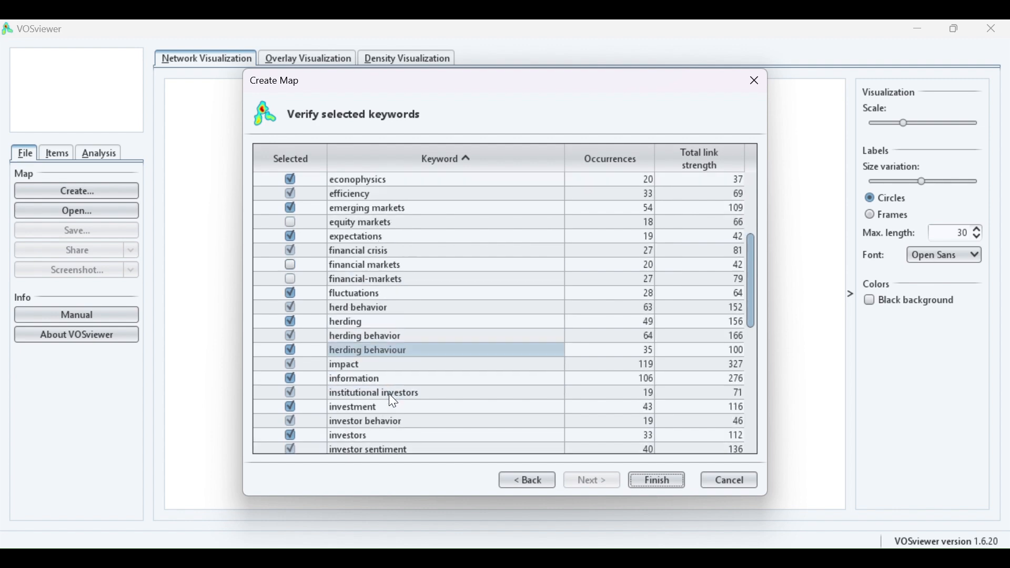
{"action": "scroll", "coordinate": [394, 401], "scroll_direction": "down", "scroll_amount": 1}
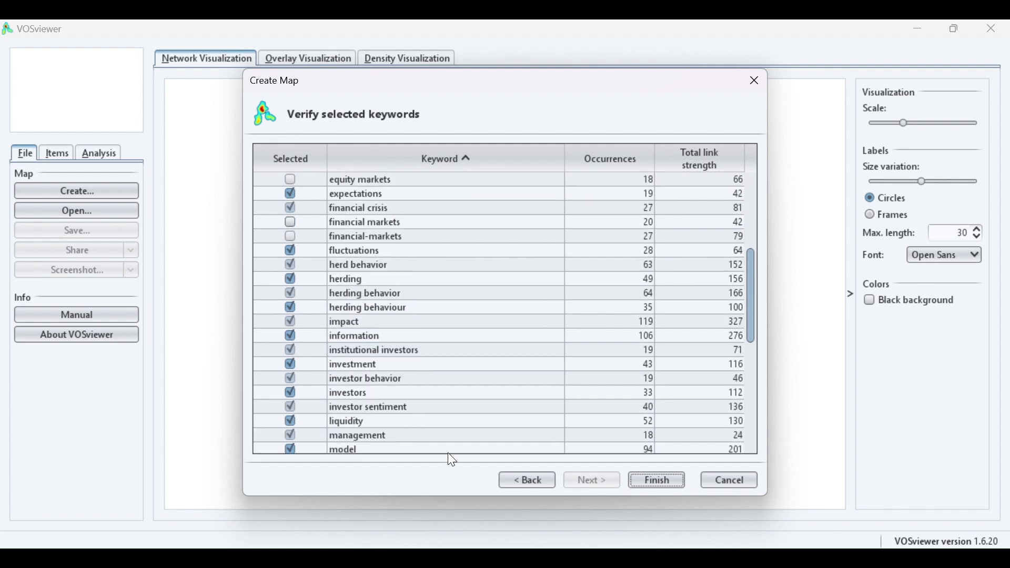
{"action": "scroll", "coordinate": [397, 408], "scroll_direction": "down", "scroll_amount": 1}
{"action": "scroll", "coordinate": [424, 379], "scroll_direction": "down", "scroll_amount": 1}
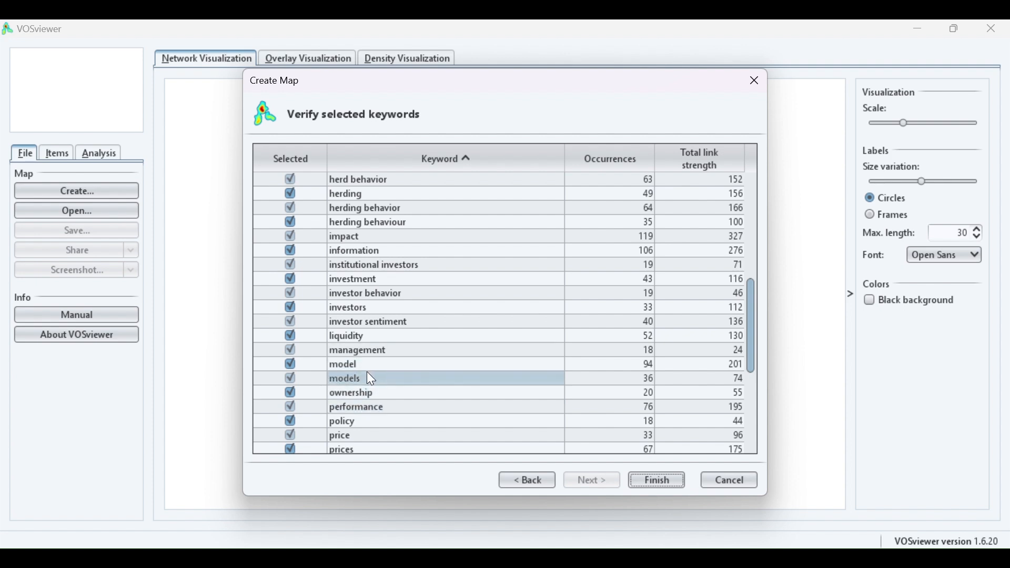
{"action": "scroll", "coordinate": [367, 372], "scroll_direction": "down", "scroll_amount": 1}
{"action": "scroll", "coordinate": [373, 337], "scroll_direction": "down", "scroll_amount": 1}
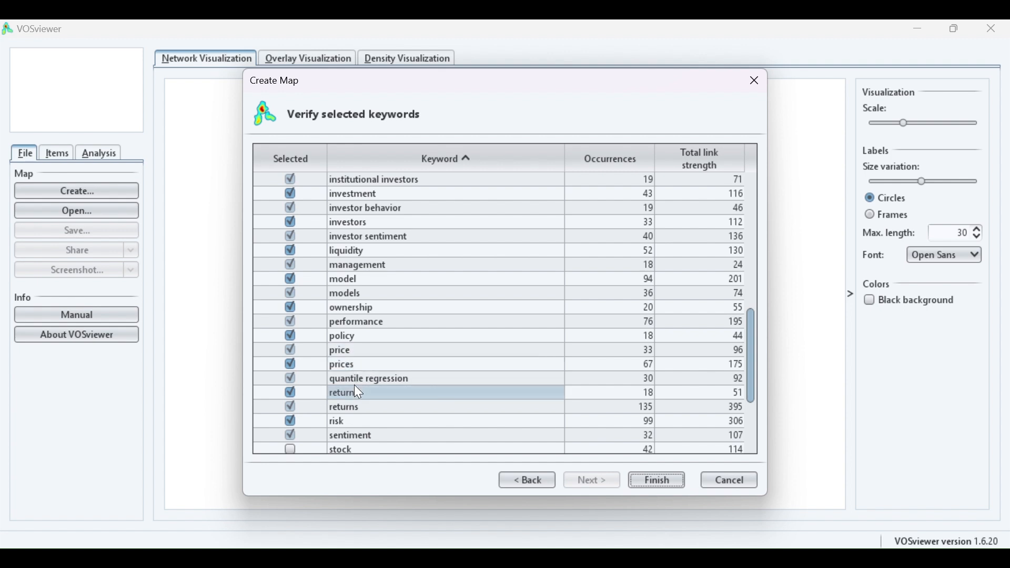
{"action": "scroll", "coordinate": [356, 388], "scroll_direction": "down", "scroll_amount": 2}
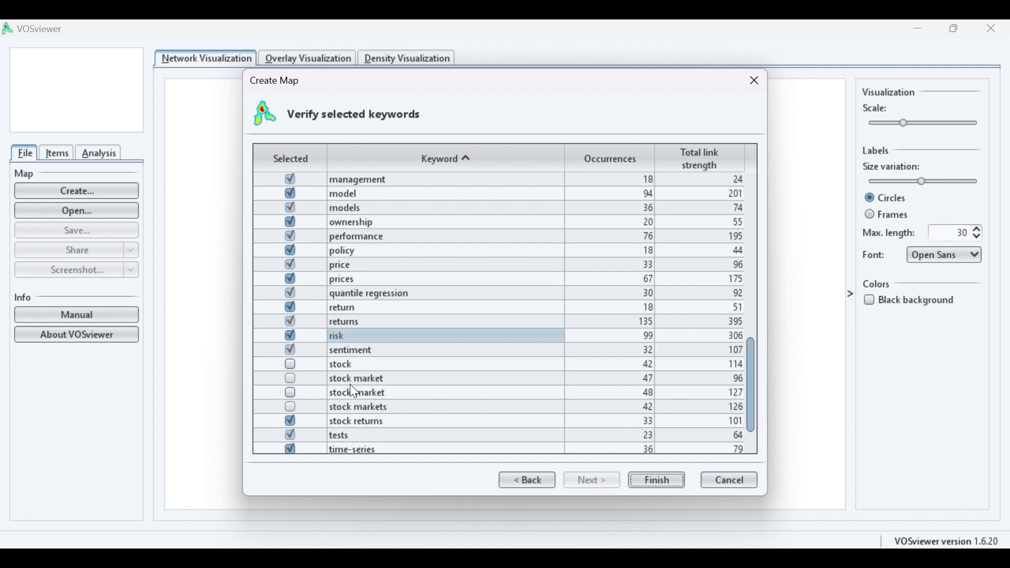
{"action": "scroll", "coordinate": [374, 390], "scroll_direction": "down", "scroll_amount": 1}
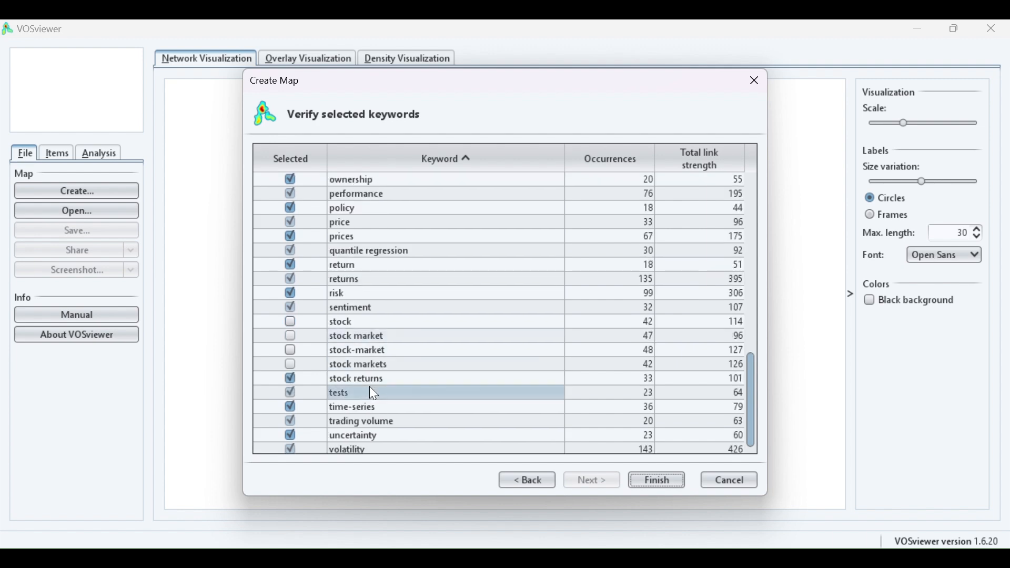
{"action": "scroll", "coordinate": [370, 383], "scroll_direction": "down", "scroll_amount": 1}
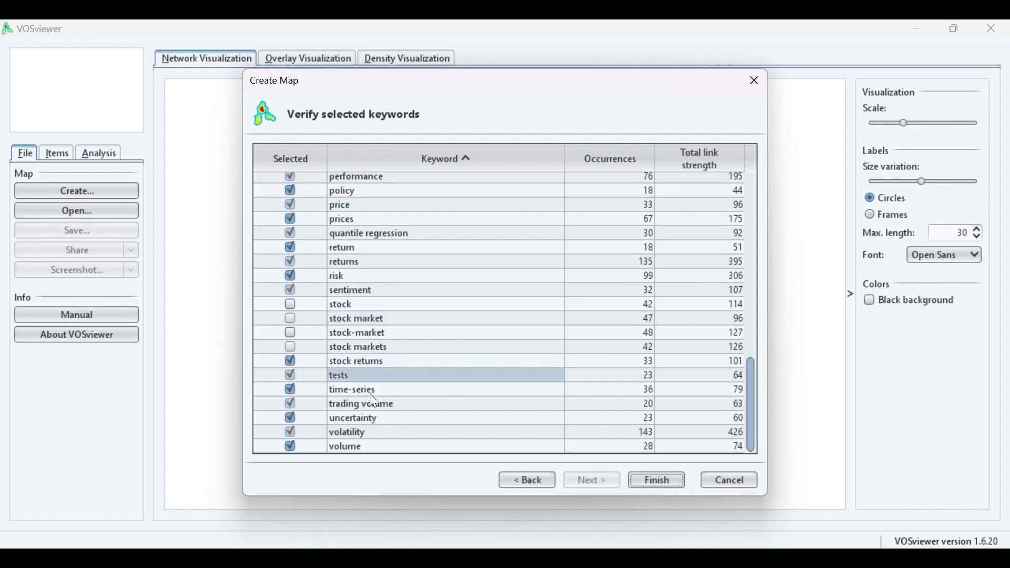
Compare the herding-related variants herd behavior, herding, herding behavior and herding behaviour in the alphabetical keyword list.
{"action": "scroll", "coordinate": [371, 403], "scroll_direction": "up", "scroll_amount": 2}
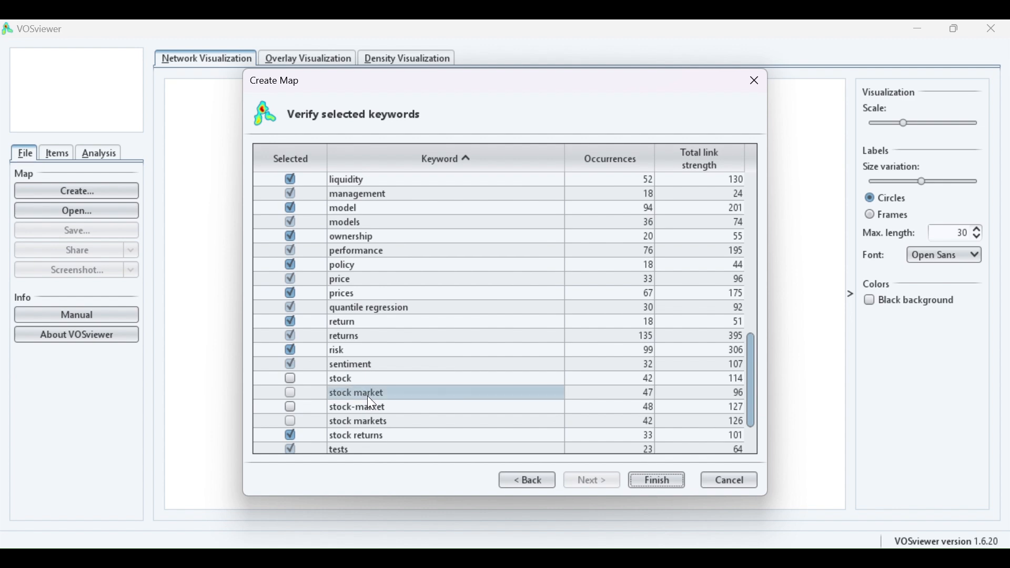
{"action": "scroll", "coordinate": [372, 404], "scroll_direction": "up", "scroll_amount": 6}
{"action": "scroll", "coordinate": [372, 405], "scroll_direction": "up", "scroll_amount": 5}
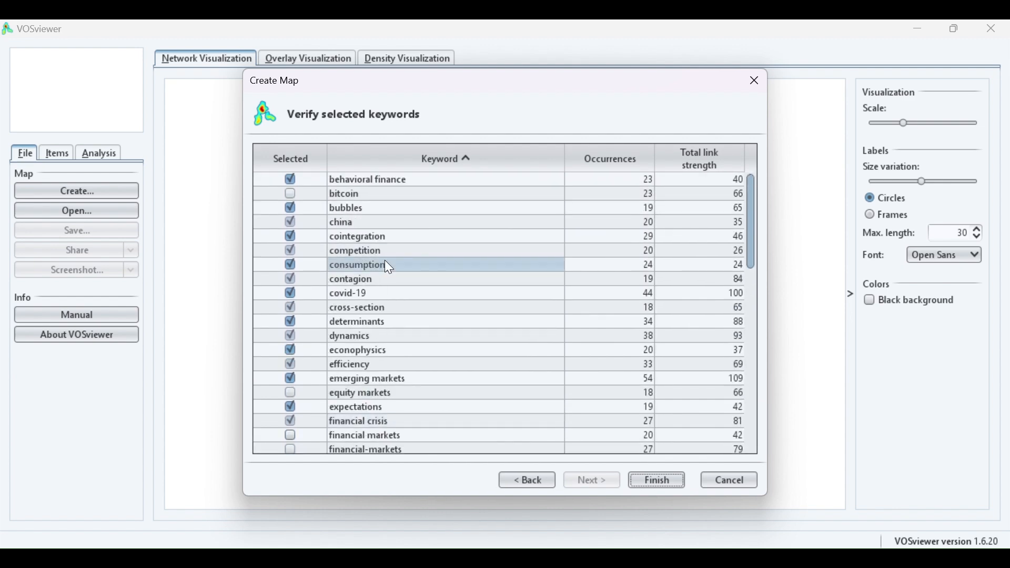
{"action": "scroll", "coordinate": [418, 401], "scroll_direction": "down", "scroll_amount": 2}
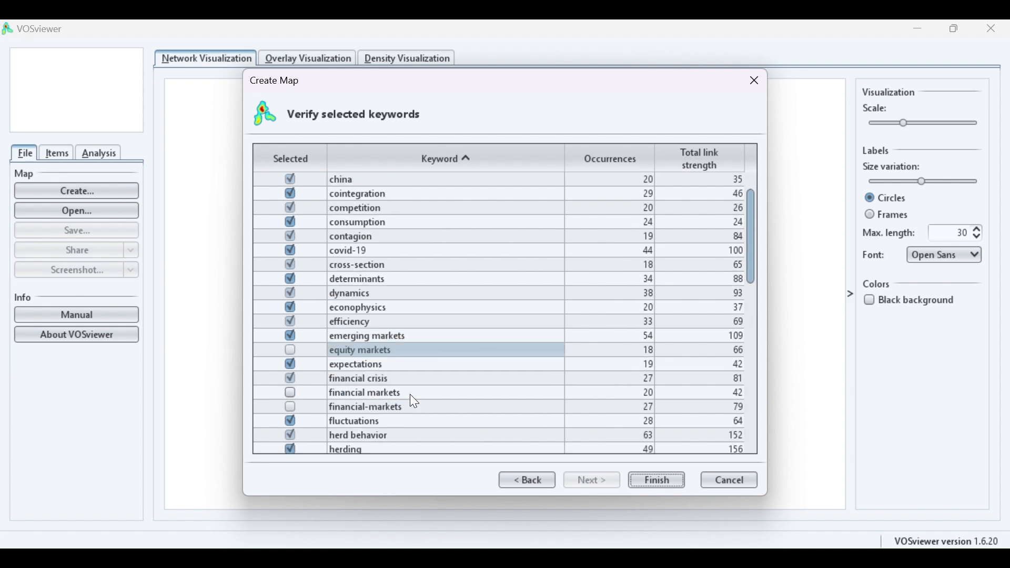
{"action": "scroll", "coordinate": [382, 350], "scroll_direction": "down", "scroll_amount": 1}
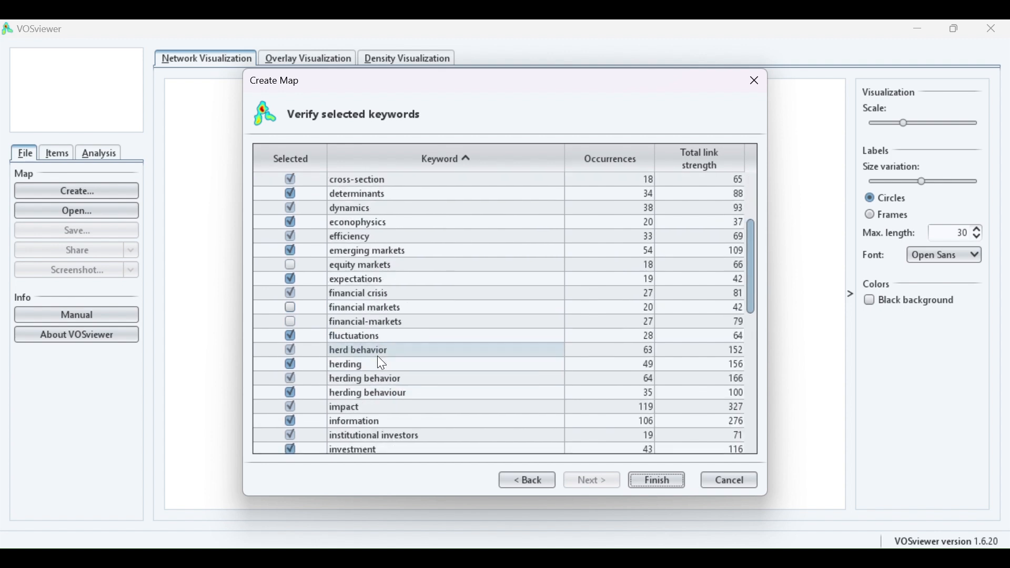
{"action": "scroll", "coordinate": [385, 380], "scroll_direction": "down", "scroll_amount": 1}
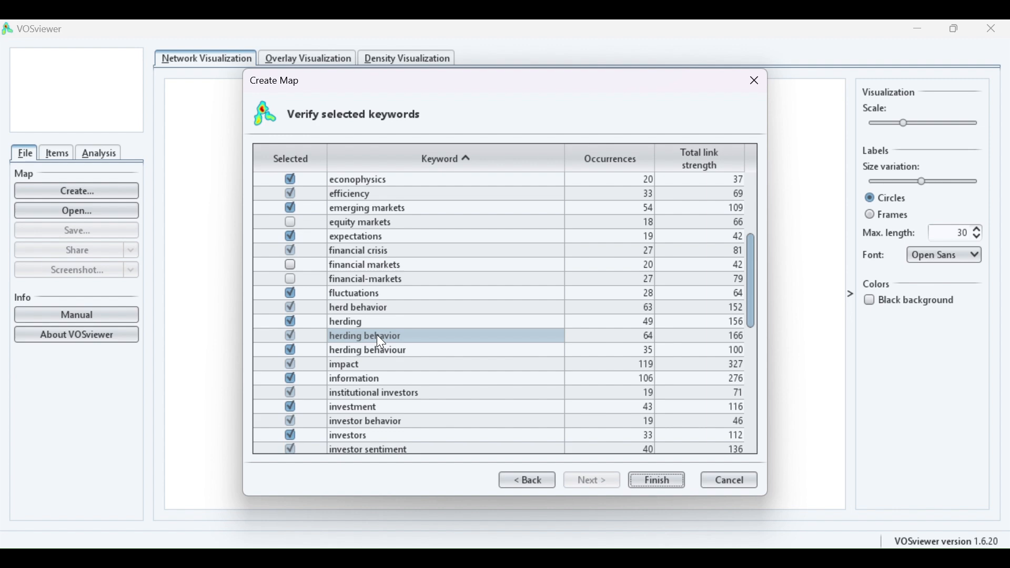
{"action": "scroll", "coordinate": [602, 217], "scroll_direction": "up", "scroll_amount": 5}
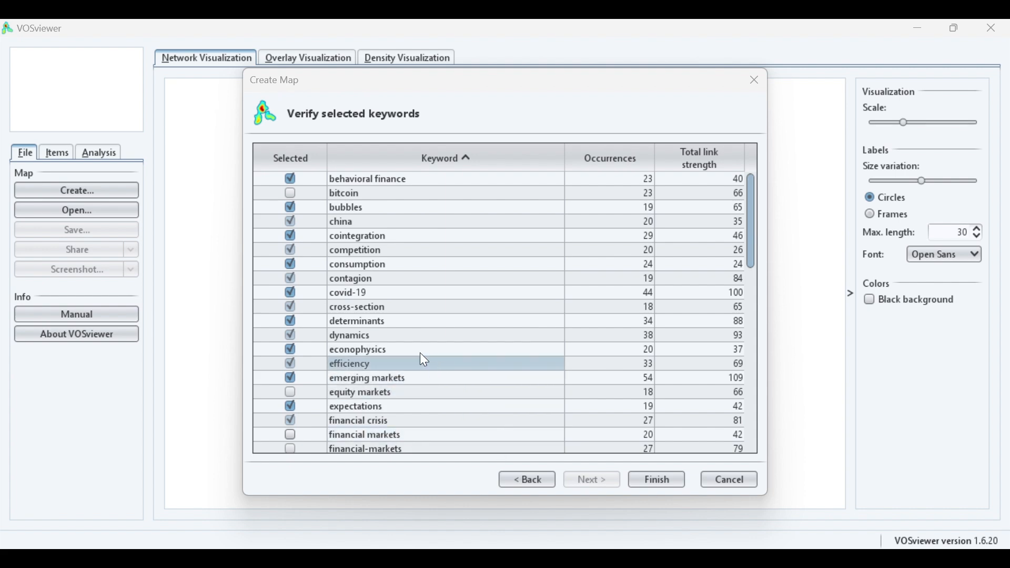
{"action": "scroll", "coordinate": [381, 289], "scroll_direction": "down", "scroll_amount": 3}
{"action": "scroll", "coordinate": [374, 394], "scroll_direction": "down", "scroll_amount": 8}
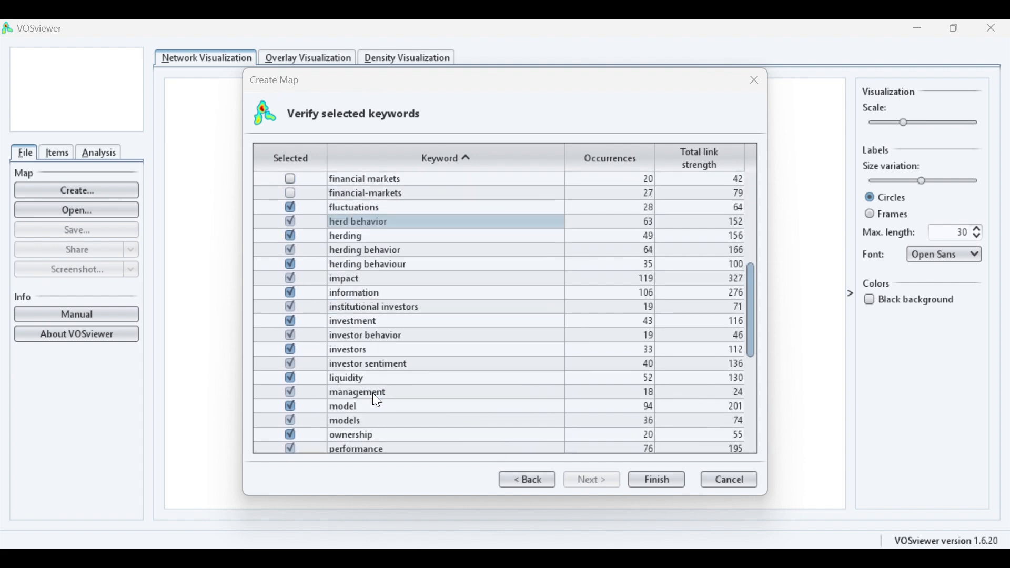
{"action": "scroll", "coordinate": [370, 394], "scroll_direction": "up", "scroll_amount": 11}
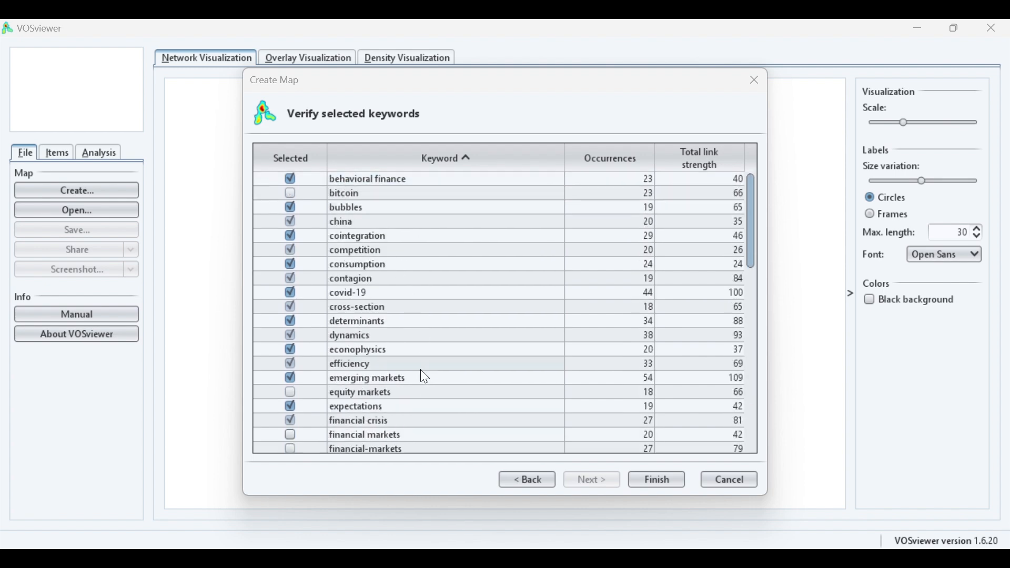
{"action": "scroll", "coordinate": [396, 337], "scroll_direction": "down", "scroll_amount": 5}
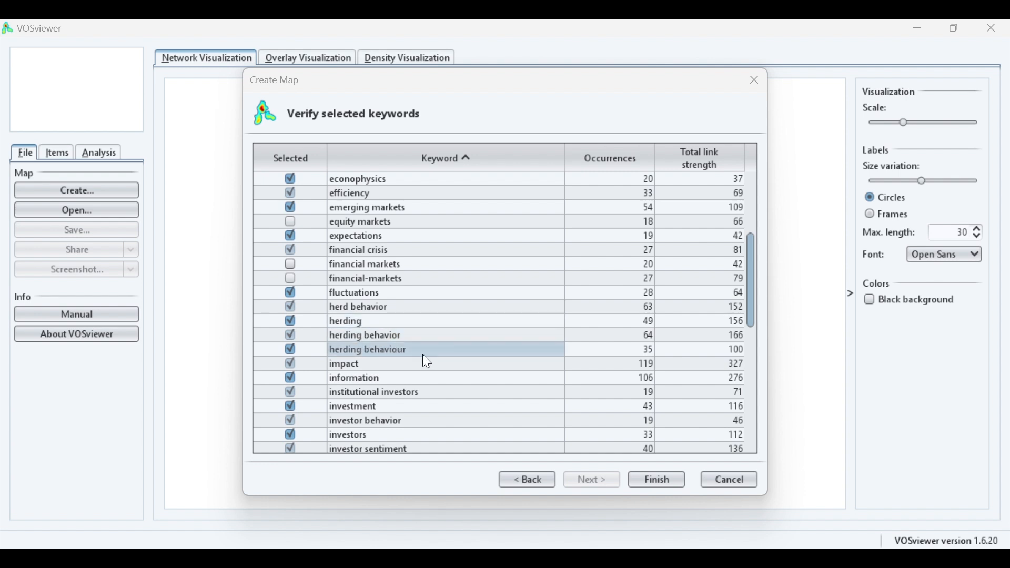
{"action": "left_click", "coordinate": [424, 336]}
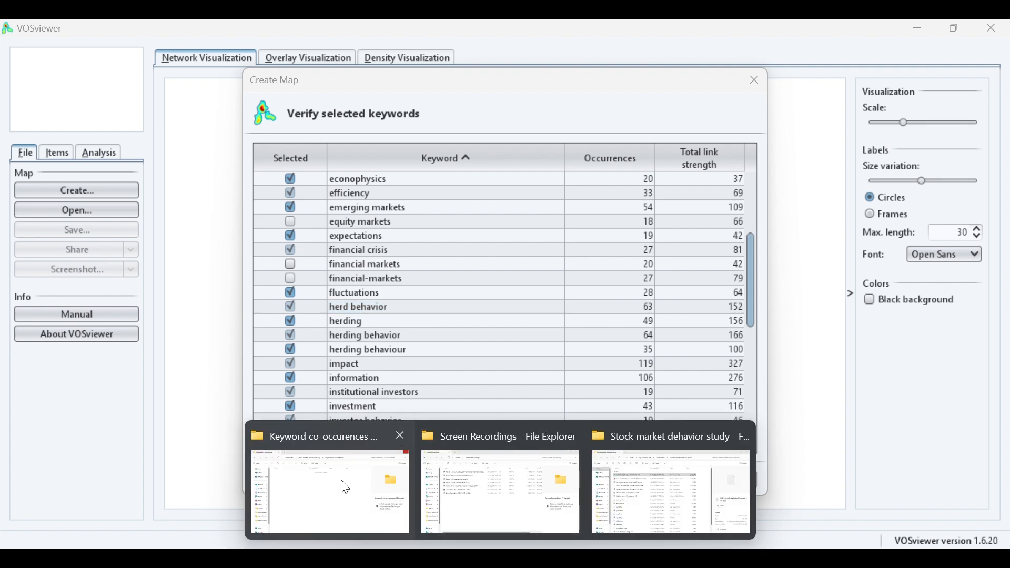
In File Explorer, copy the three "Full record plain text format" files from the Stock market dehavior study folder into its Keyword co-occurences subfolder.
{"action": "left_click", "coordinate": [353, 487]}
{"action": "left_click", "coordinate": [374, 66]}
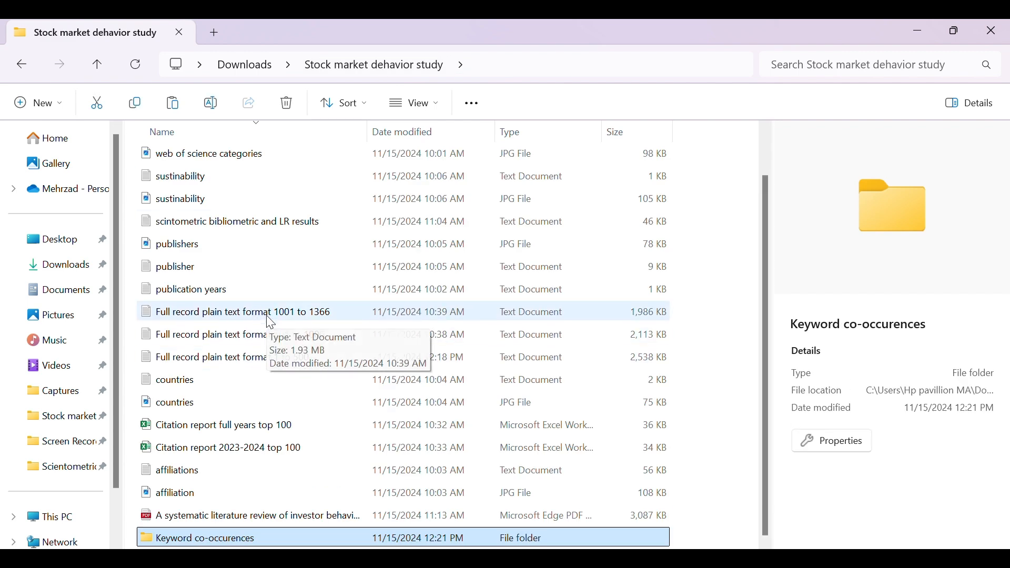
{"action": "left_click", "coordinate": [270, 322]}
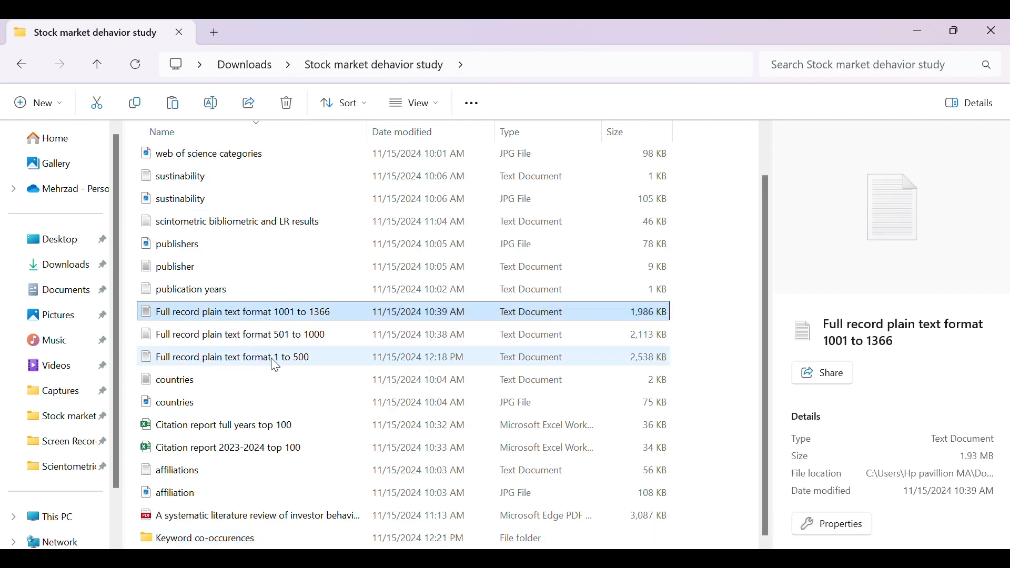
{"action": "left_click", "coordinate": [272, 359]}
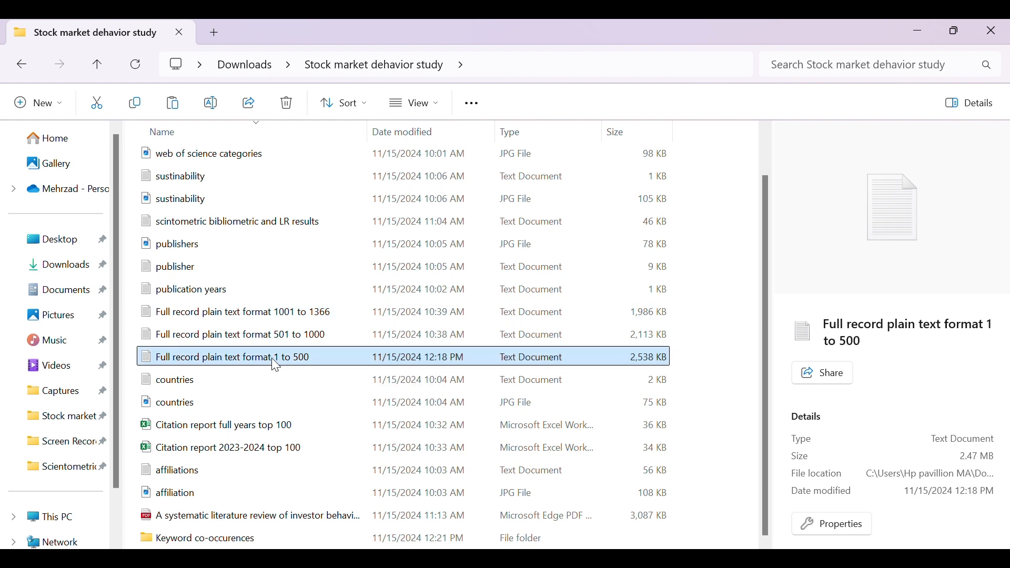
{"action": "left_click", "coordinate": [260, 316], "text": "shift"}
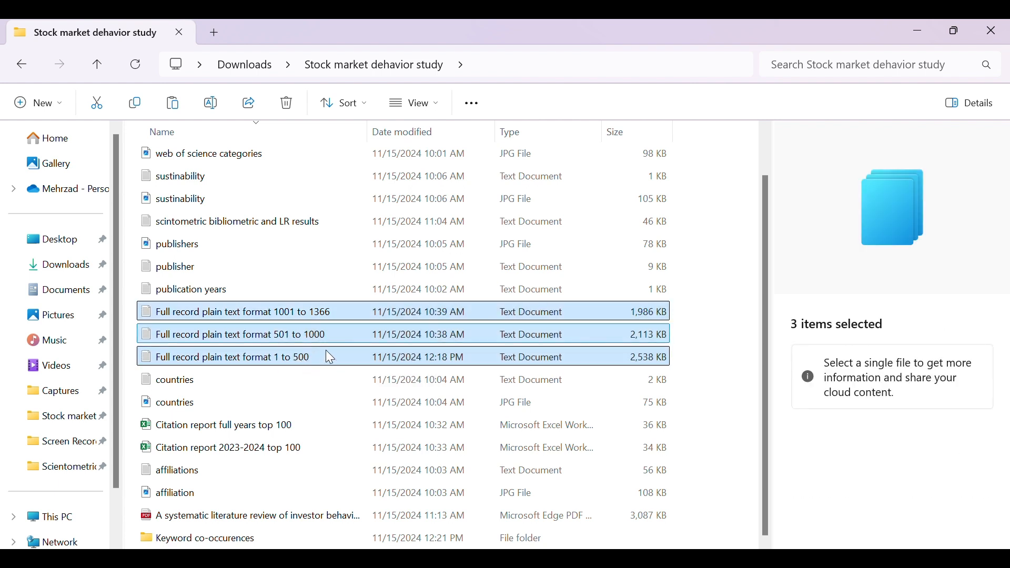
{"action": "double_click", "coordinate": [220, 542]}
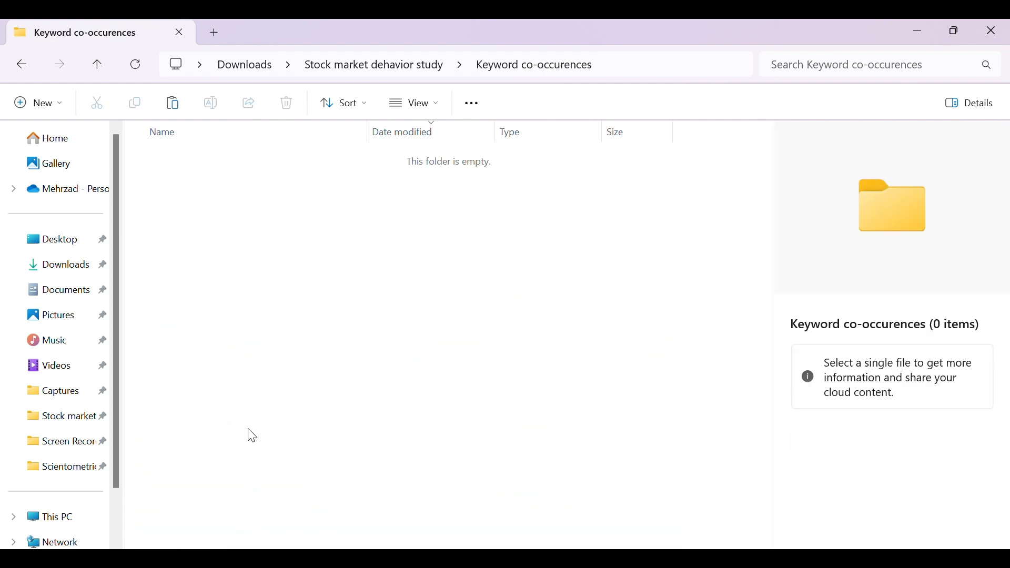
{"action": "key", "text": "ctrl+v"}
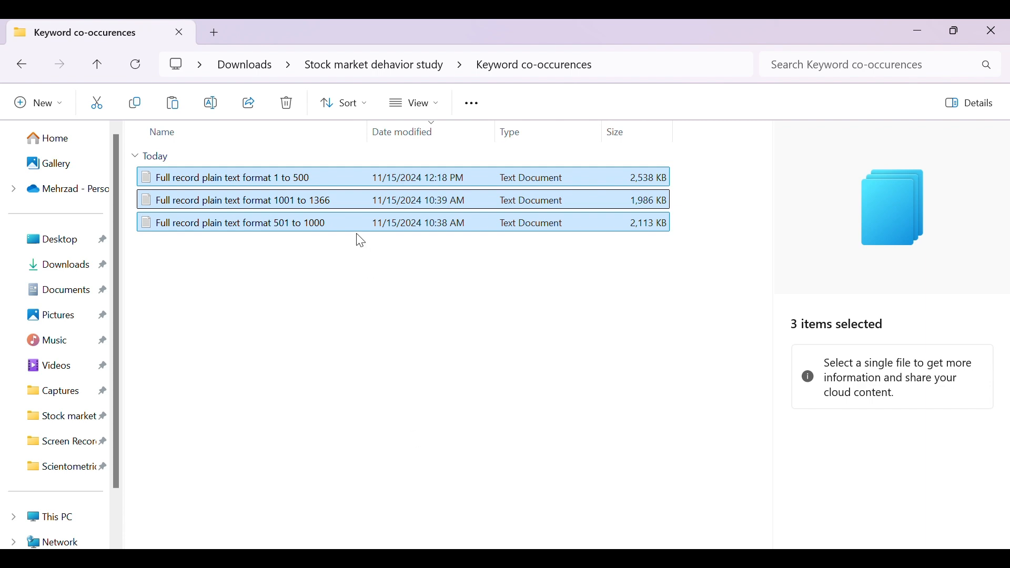
{"action": "left_click", "coordinate": [316, 372]}
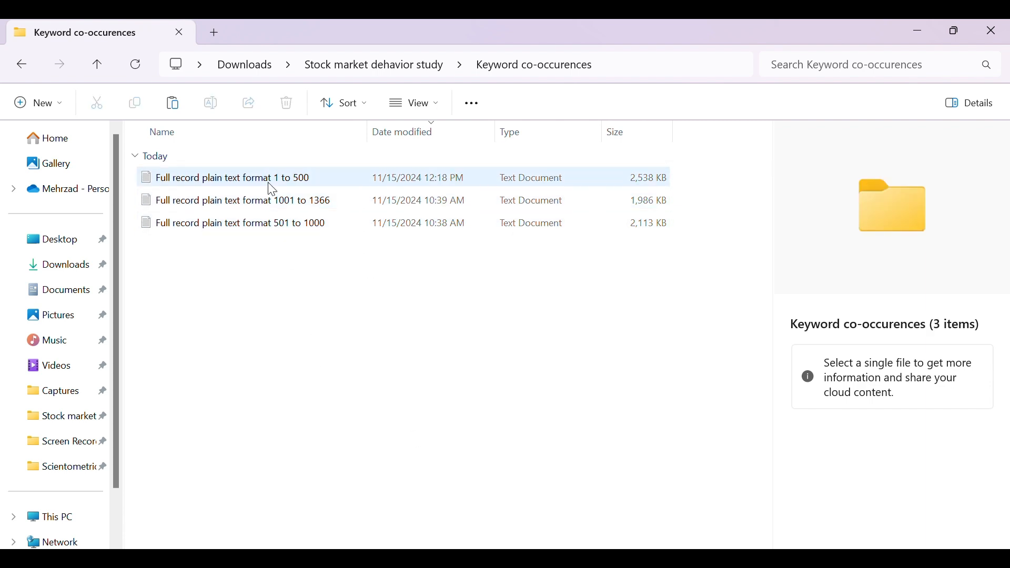
Rename the copied file with records 1 to 500 as "Full record plain text format 1 to 500 modified".
{"action": "left_click", "coordinate": [311, 181]}
{"action": "left_click", "coordinate": [309, 180]}
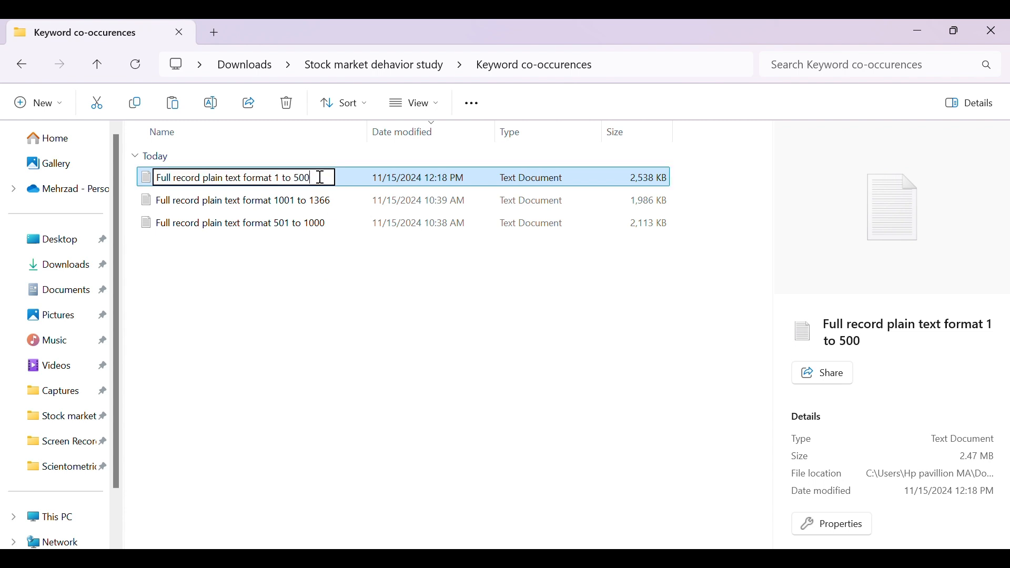
{"action": "type", "text": "modified"}
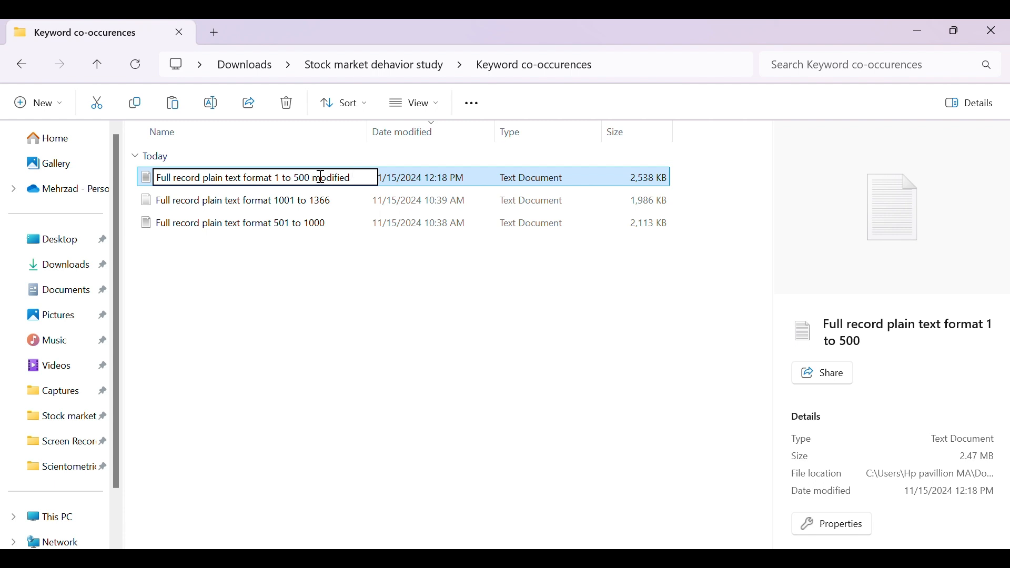
{"action": "left_click", "coordinate": [279, 308]}
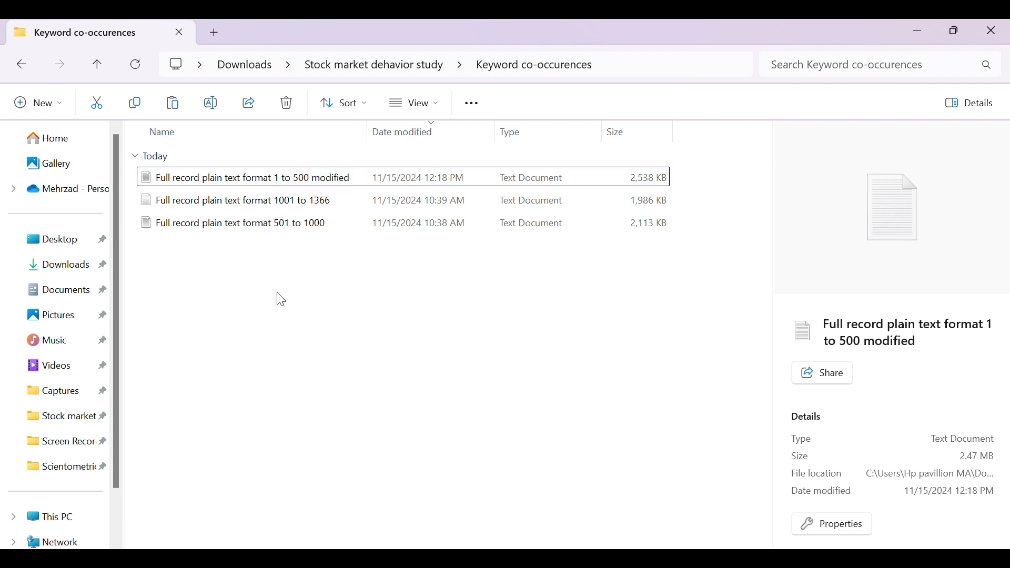
Open the modified 1 to 500 file in Notepad, close the other open file and maximize the window.
{"action": "double_click", "coordinate": [326, 181]}
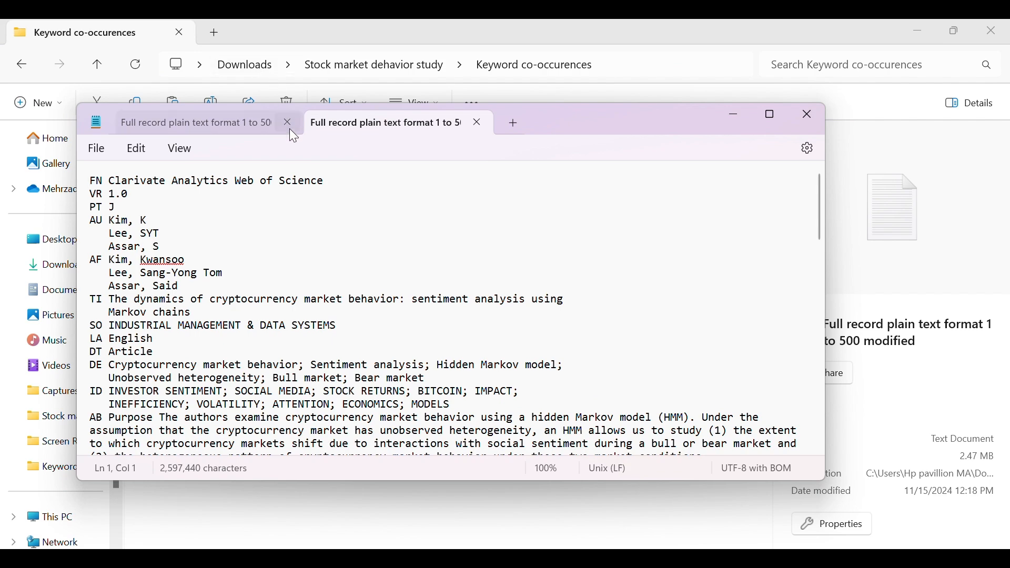
{"action": "left_click", "coordinate": [289, 123]}
{"action": "left_click", "coordinate": [771, 115]}
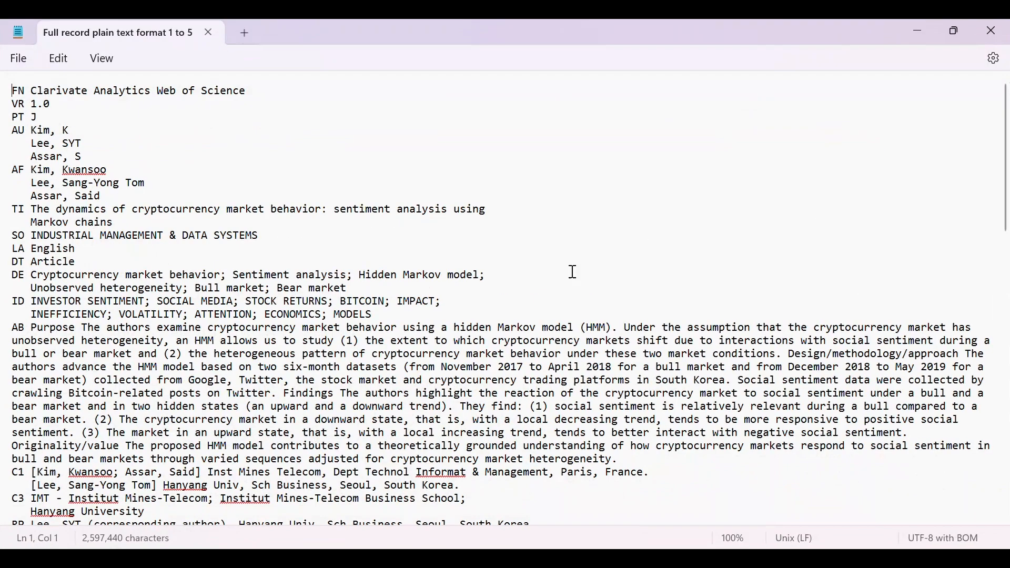
Look through the structure of the bibliographic records and their keyword fields and return to the start of the file.
{"action": "scroll", "coordinate": [811, 278], "scroll_direction": "down", "scroll_amount": 1}
{"action": "scroll", "coordinate": [811, 282], "scroll_direction": "down", "scroll_amount": 15}
{"action": "scroll", "coordinate": [527, 316], "scroll_direction": "up", "scroll_amount": 4}
{"action": "scroll", "coordinate": [475, 321], "scroll_direction": "down", "scroll_amount": 5}
{"action": "scroll", "coordinate": [476, 326], "scroll_direction": "down", "scroll_amount": 20}
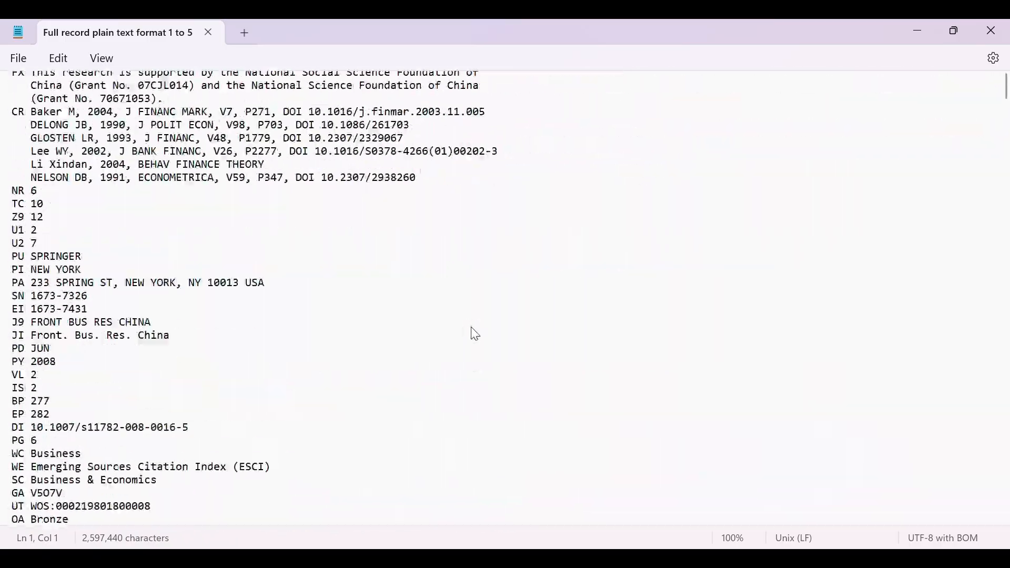
{"action": "scroll", "coordinate": [476, 337], "scroll_direction": "down", "scroll_amount": 18}
{"action": "scroll", "coordinate": [476, 337], "scroll_direction": "up", "scroll_amount": 20}
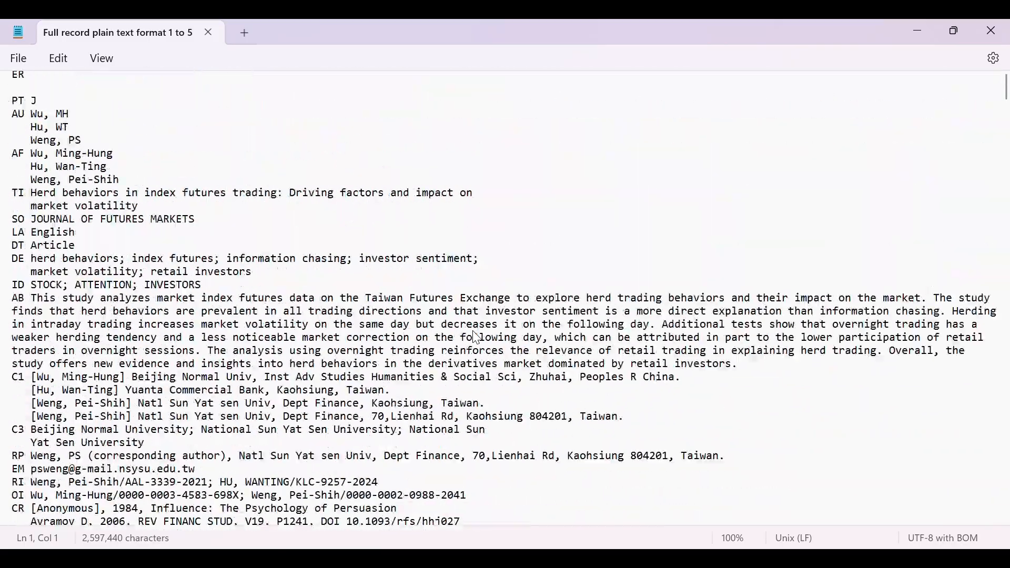
{"action": "scroll", "coordinate": [477, 339], "scroll_direction": "up", "scroll_amount": 20}
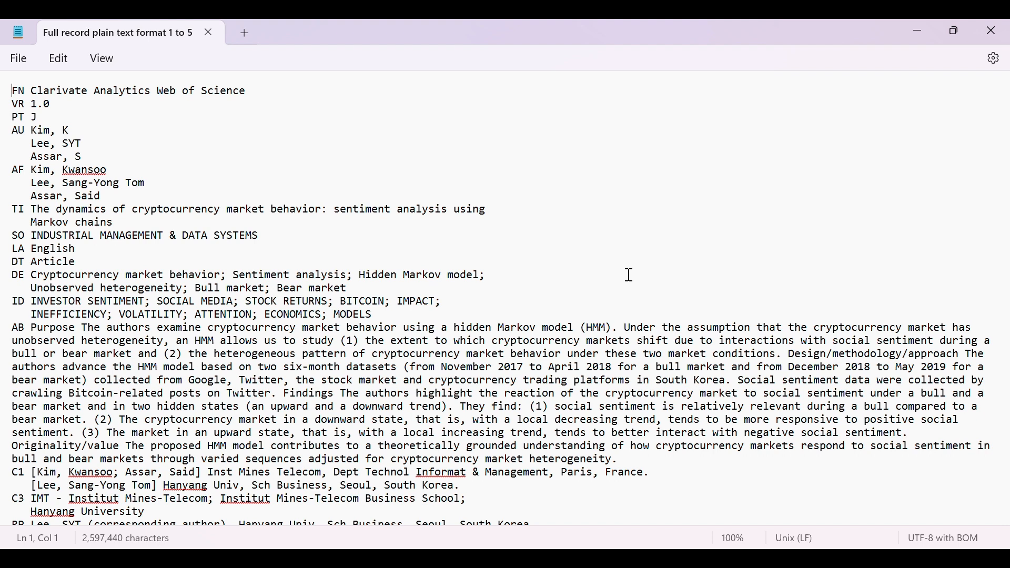
Set up a replacement of "herding behaviour" with "herd behavior" and step forward through the matching occurrences.
{"action": "key", "text": "ctrl+h"}
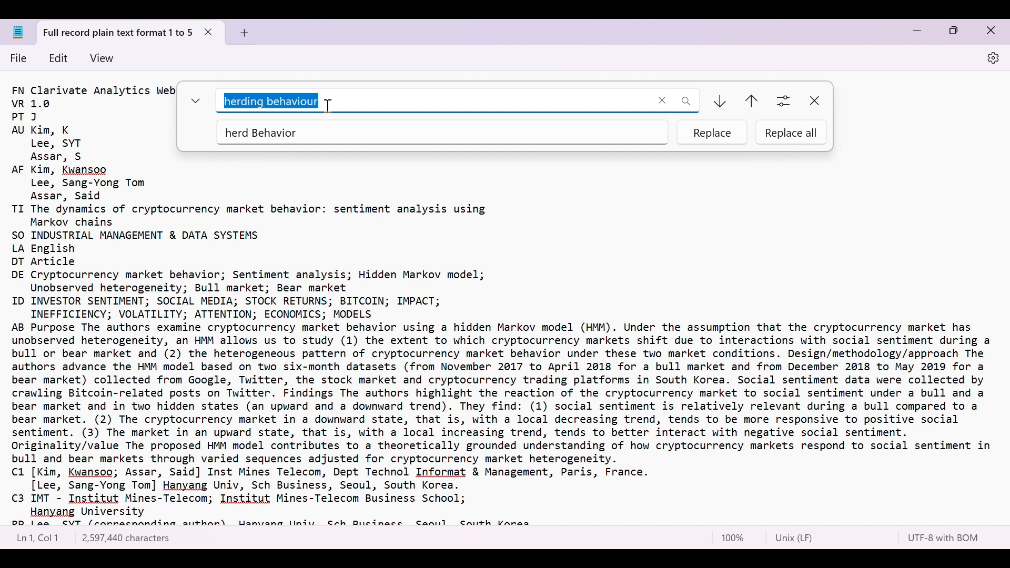
{"action": "left_click", "coordinate": [258, 136]}
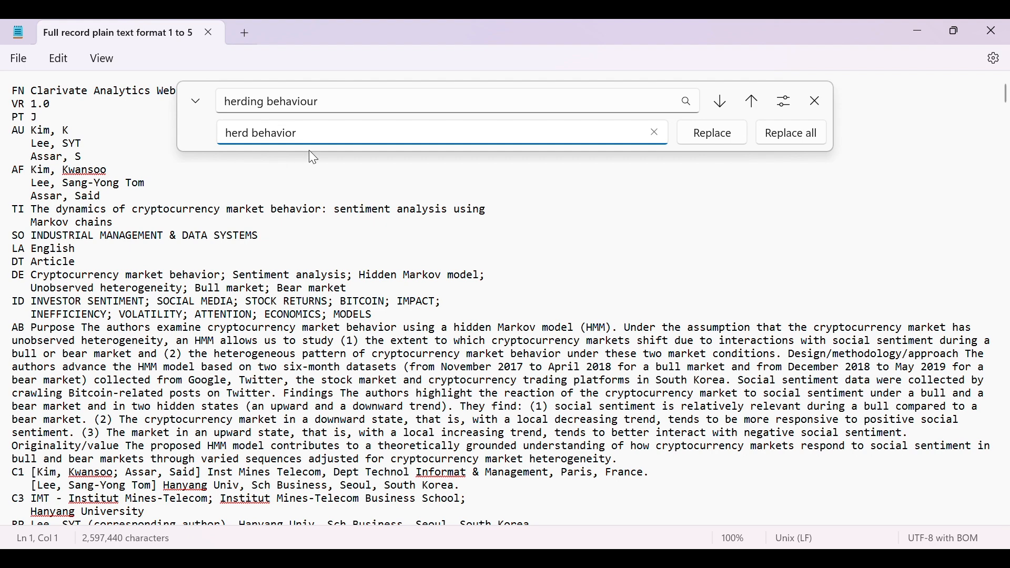
{"action": "left_click", "coordinate": [723, 113]}
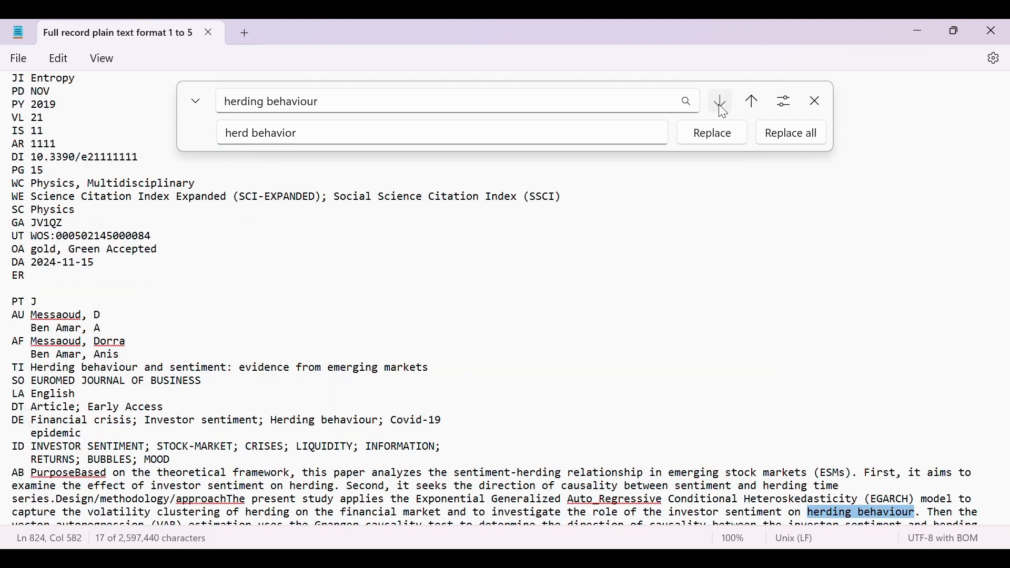
{"action": "left_click", "coordinate": [724, 112]}
{"action": "left_click", "coordinate": [724, 112]}
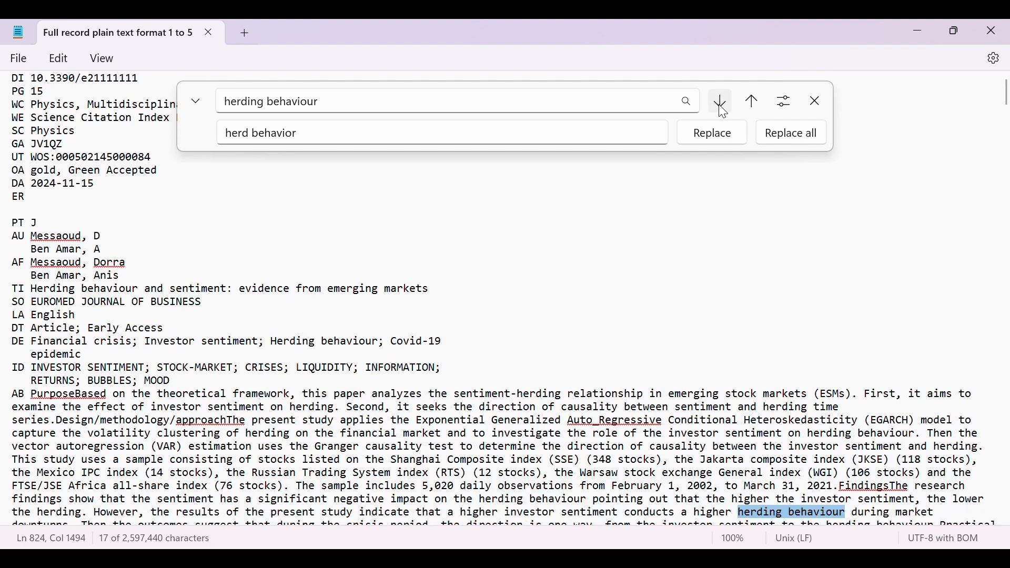
{"action": "left_click", "coordinate": [723, 112]}
{"action": "left_click", "coordinate": [724, 112]}
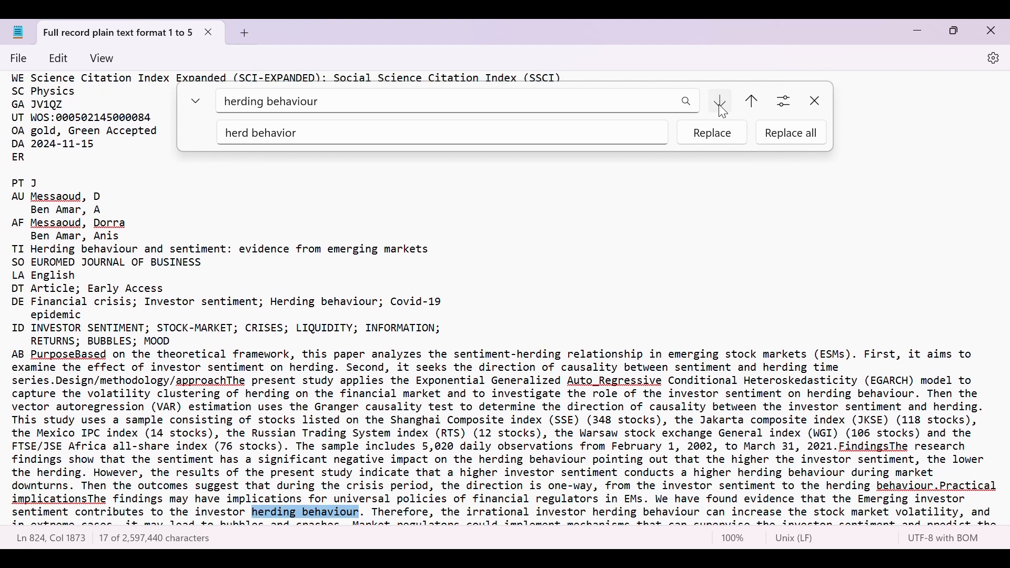
{"action": "left_click", "coordinate": [724, 112]}
Step backward through the occurrences of "herding behaviour" to check them in context.
{"action": "left_click", "coordinate": [753, 104]}
{"action": "left_click", "coordinate": [753, 104]}
{"action": "left_click", "coordinate": [753, 104]}
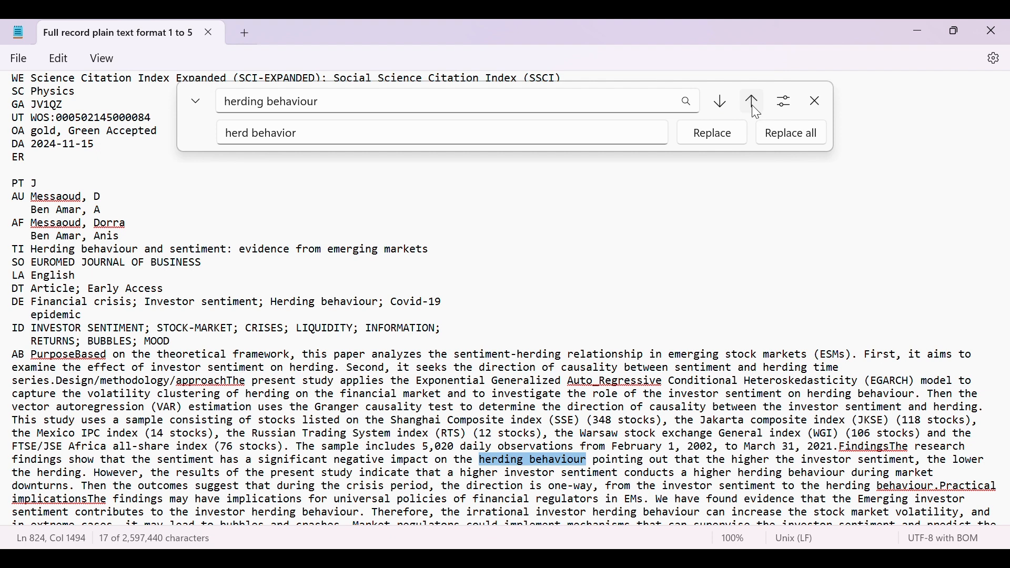
{"action": "left_click", "coordinate": [752, 104]}
{"action": "left_click", "coordinate": [753, 104]}
{"action": "left_click", "coordinate": [753, 103]}
{"action": "left_click", "coordinate": [753, 104]}
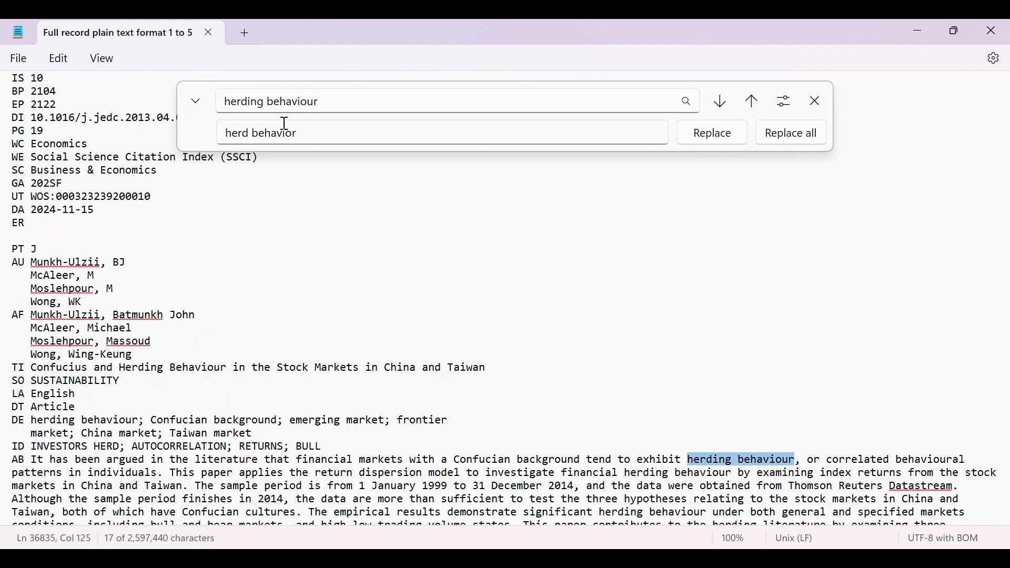
Check the Match case and Wrap around options of the search and return to the search term.
{"action": "left_click", "coordinate": [235, 105]}
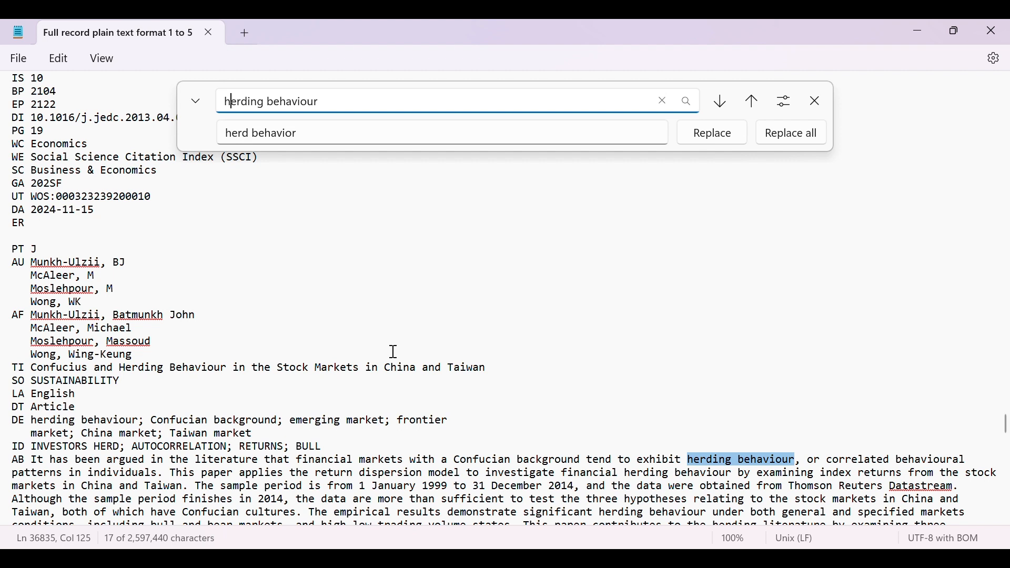
{"action": "left_click", "coordinate": [786, 101]}
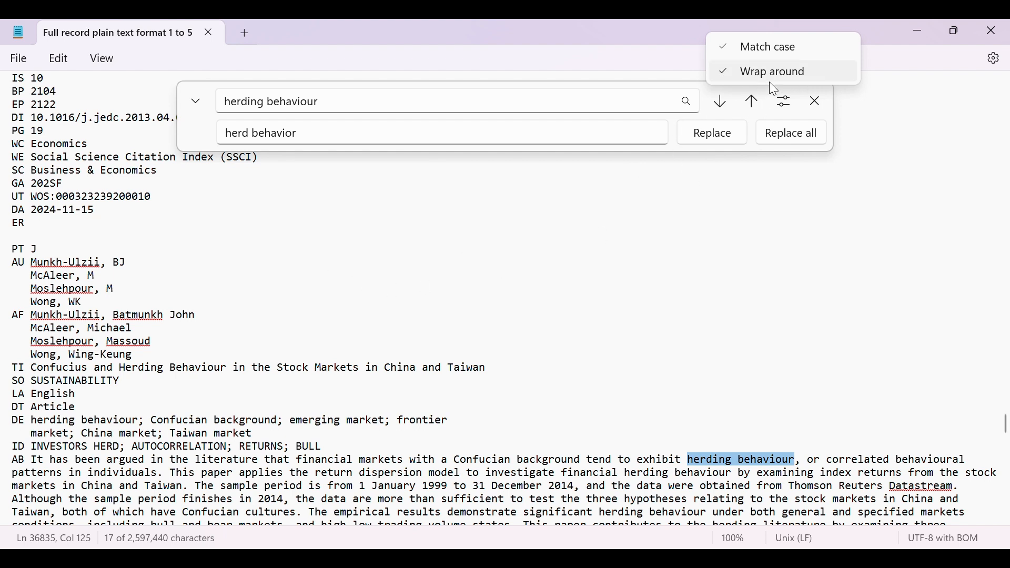
{"action": "left_click", "coordinate": [228, 100]}
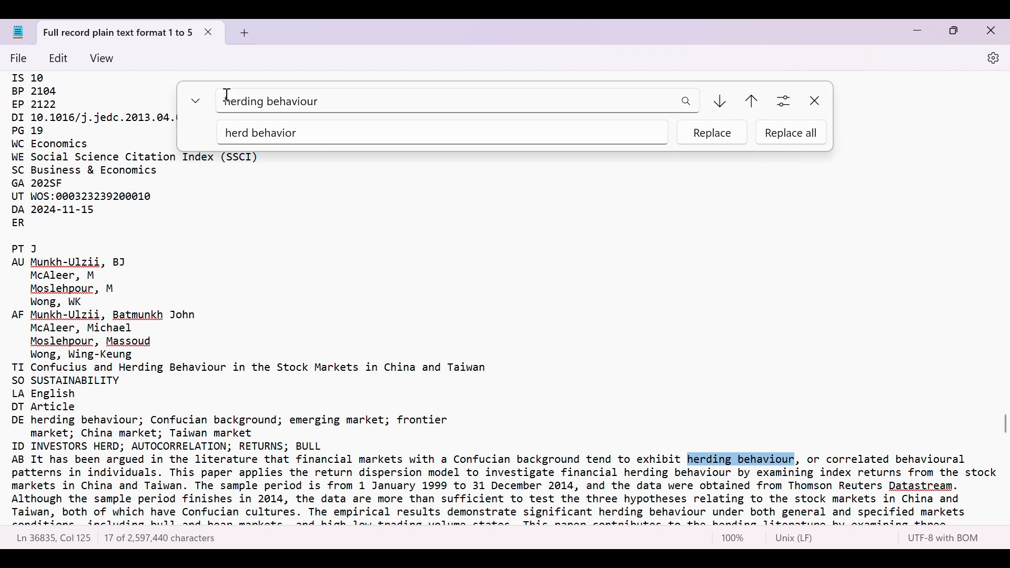
Find "Herding behaviour" with a capital H, step through the matches, and replace all occurrences with "herd behavior".
{"action": "left_click", "coordinate": [232, 102]}
{"action": "key", "text": "BackSpace"}
{"action": "type", "text": "H"}
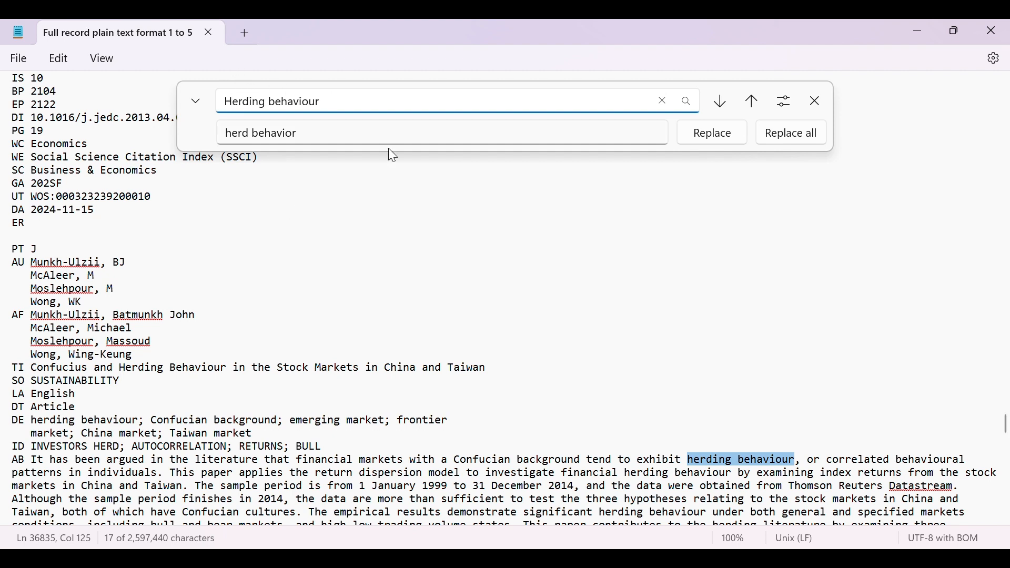
{"action": "left_click", "coordinate": [724, 101]}
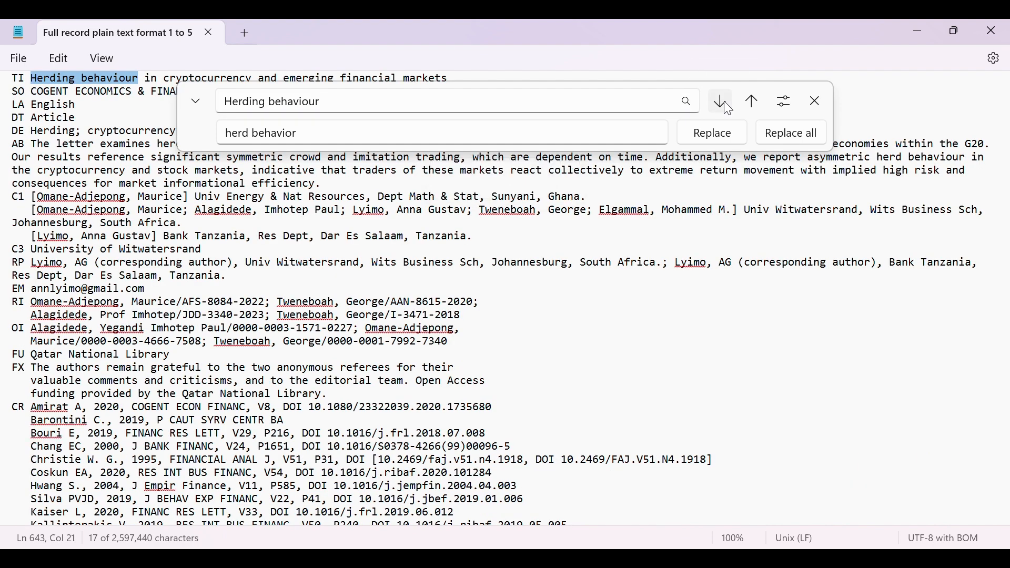
{"action": "left_click", "coordinate": [724, 101]}
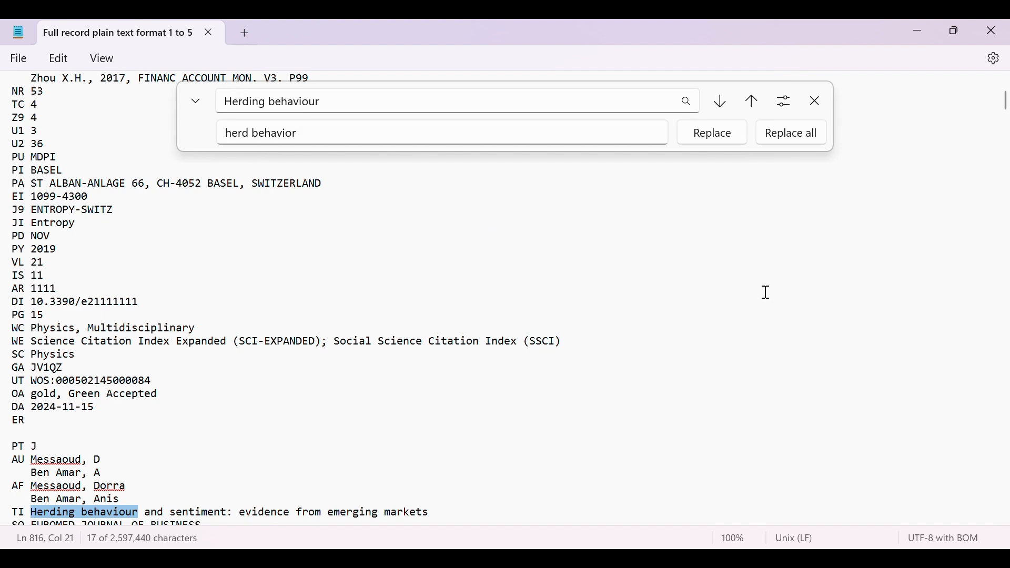
{"action": "left_click", "coordinate": [810, 140]}
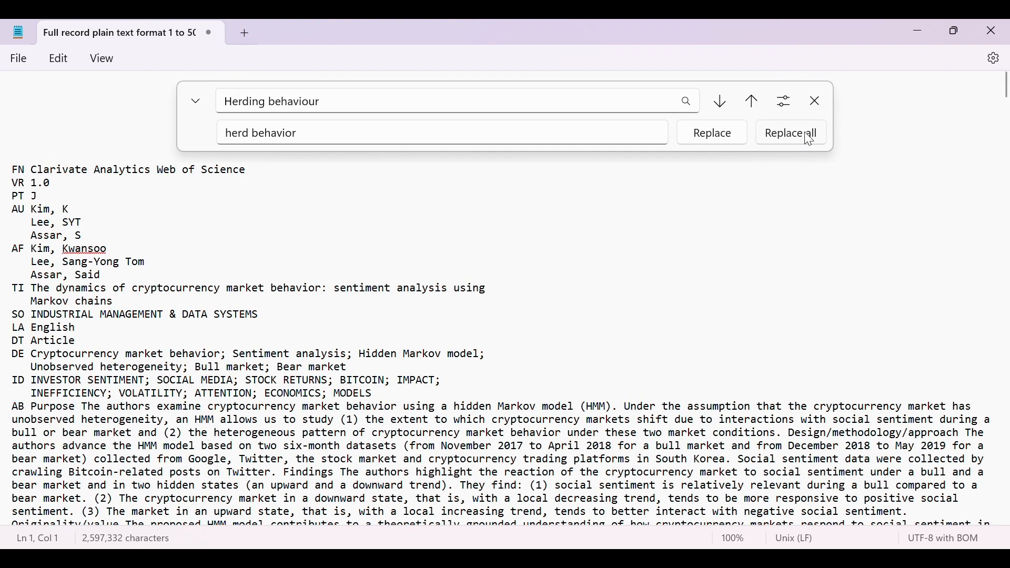
Replace all occurrences of lowercase "herding behaviour" with "herd behavior" and search once more for remaining ones.
{"action": "left_click", "coordinate": [232, 101]}
{"action": "key", "text": "BackSpace"}
{"action": "type", "text": "H"}
{"action": "key", "text": "BackSpace"}
{"action": "type", "text": "h"}
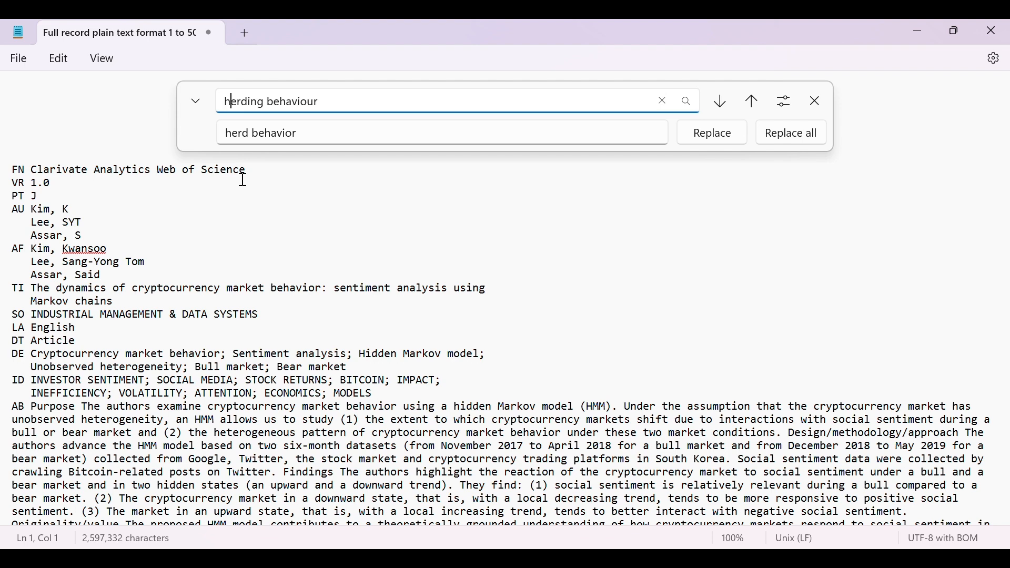
{"action": "left_click", "coordinate": [787, 139]}
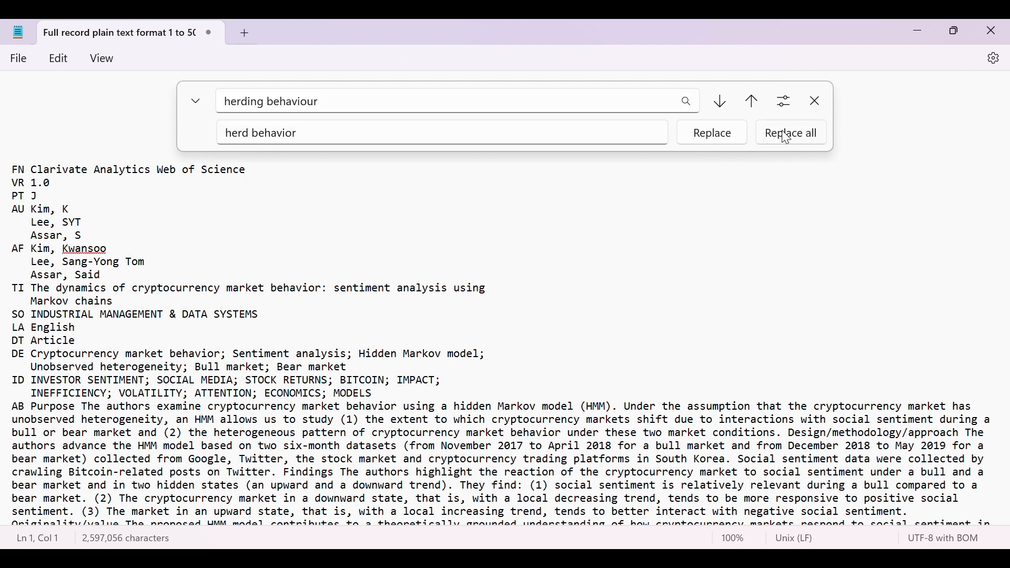
{"action": "left_click", "coordinate": [726, 105]}
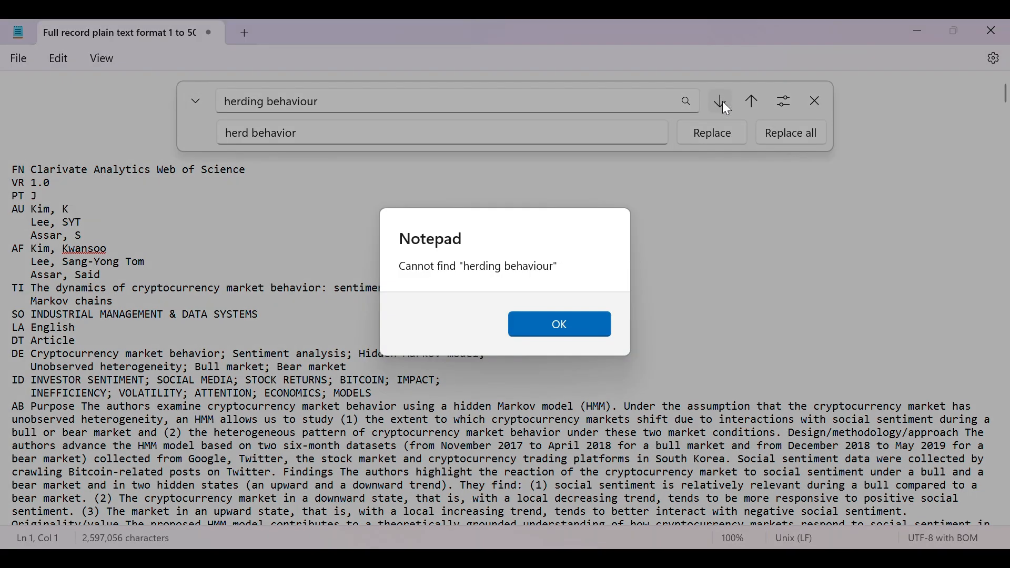
{"action": "left_click", "coordinate": [556, 328]}
Search the records for another spelling variant of "herding behaviour" by changing the end of the search term.
{"action": "left_click", "coordinate": [339, 99]}
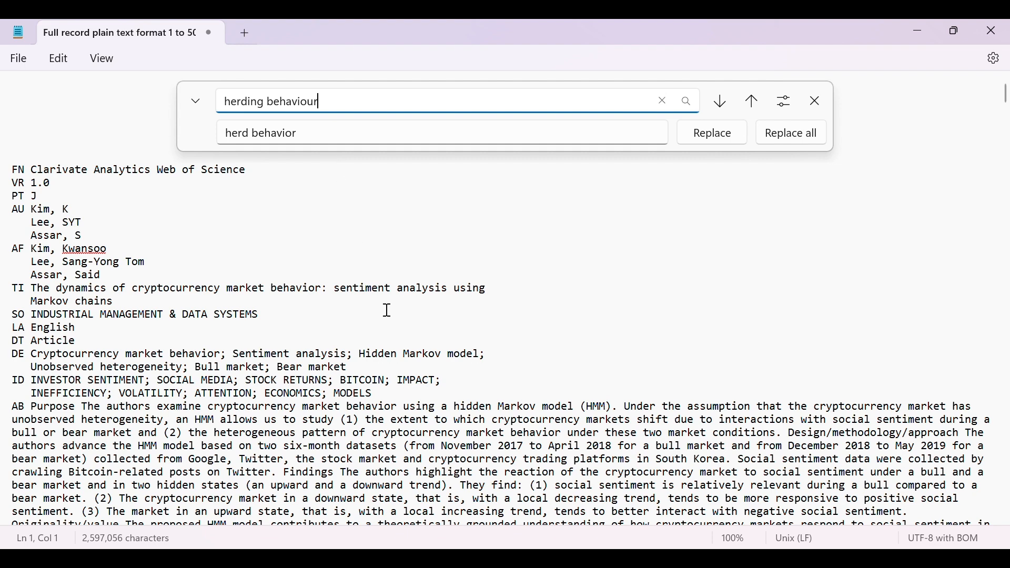
{"action": "key", "text": "BackSpace"}
{"action": "key", "text": "BackSpace"}
{"action": "type", "text": "ar"}
{"action": "left_click", "coordinate": [720, 102]}
{"action": "left_click", "coordinate": [544, 332]}
{"action": "left_click", "coordinate": [318, 102]}
Check the herding keyword variants in VOSviewer's keyword list, return to the records in Notepad, and search for "herding behavior".
{"action": "left_click", "coordinate": [640, 562]}
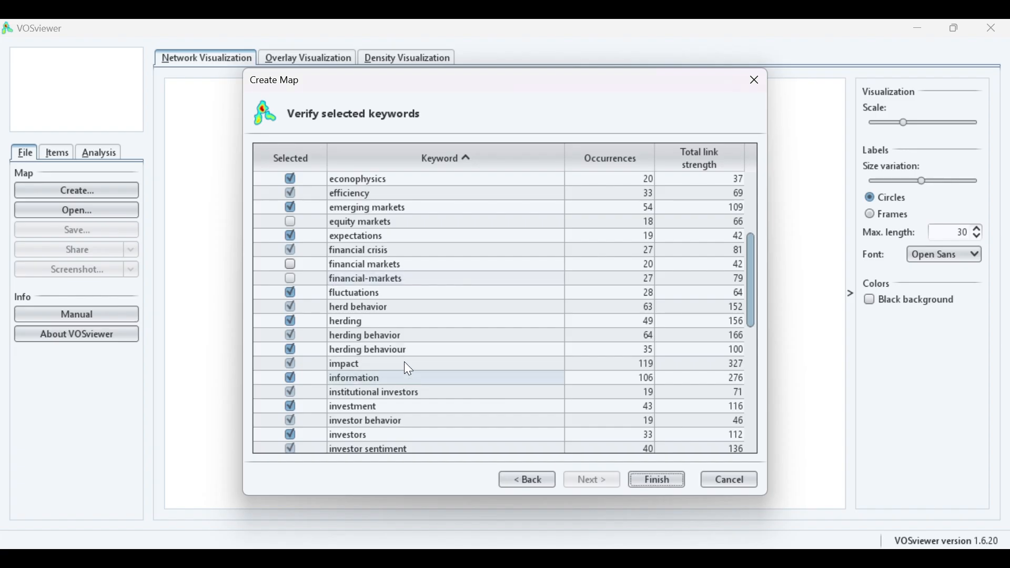
{"action": "left_click", "coordinate": [386, 340]}
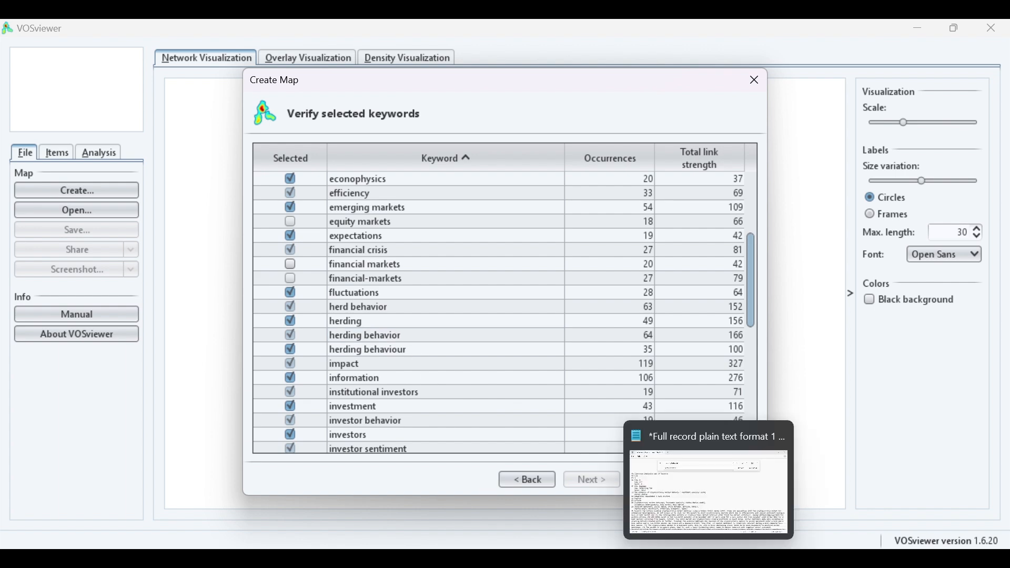
{"action": "left_click", "coordinate": [710, 561]}
{"action": "key", "text": "BackSpace"}
{"action": "key", "text": "BackSpace"}
{"action": "key", "text": "BackSpace"}
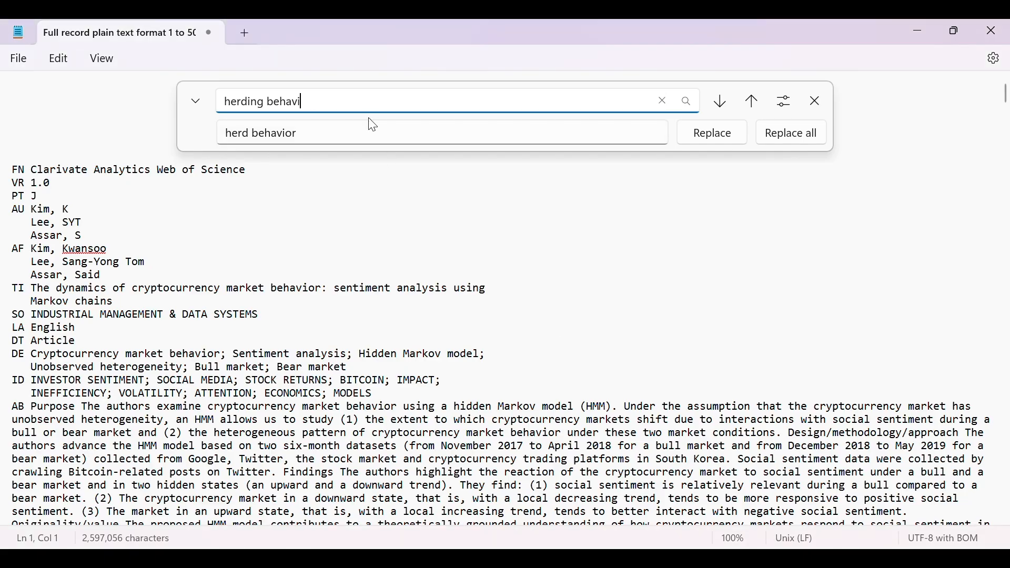
{"action": "type", "text": "ior"}
{"action": "left_click", "coordinate": [720, 101]}
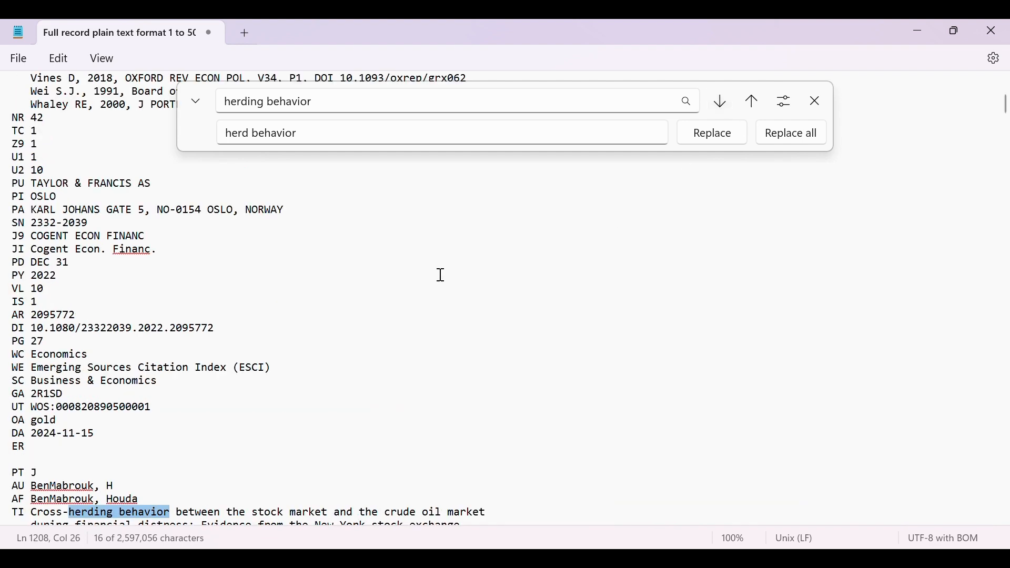
Change the search term to "Herding behavior" with a capital H and step through the occurrences.
{"action": "left_click", "coordinate": [233, 100]}
{"action": "key", "text": "BackSpace"}
{"action": "type", "text": "H"}
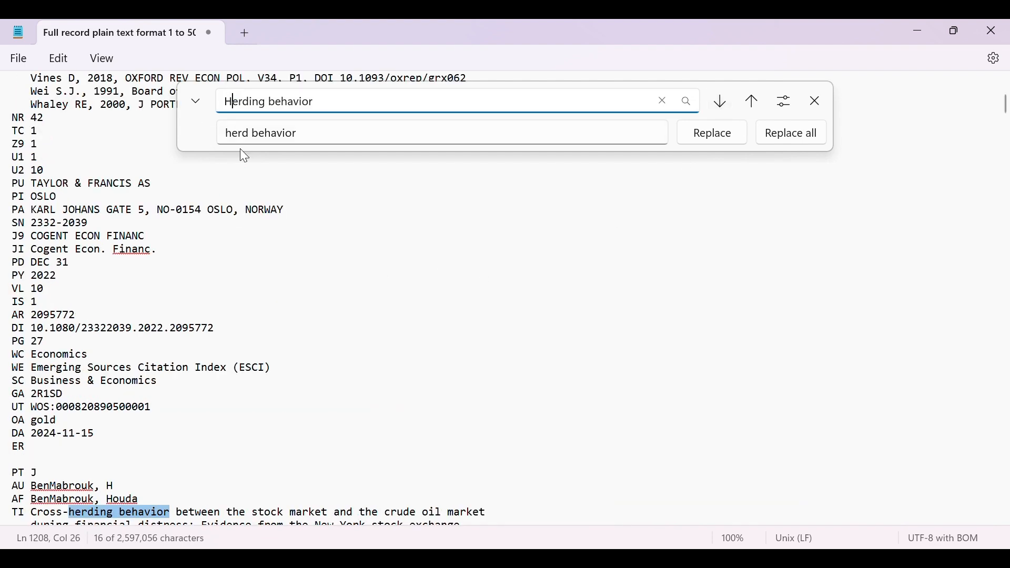
{"action": "left_click", "coordinate": [724, 103]}
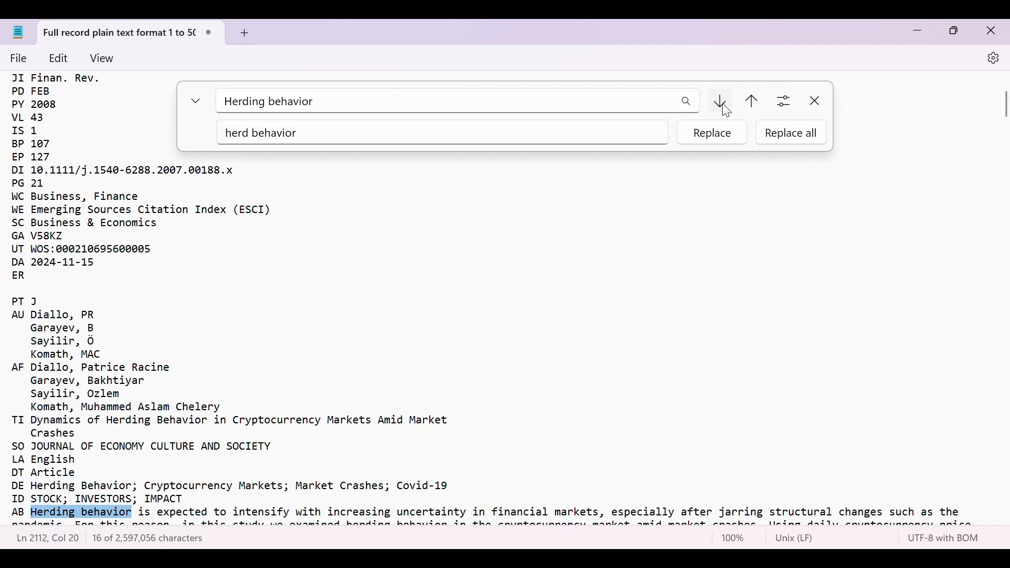
{"action": "left_click", "coordinate": [722, 102]}
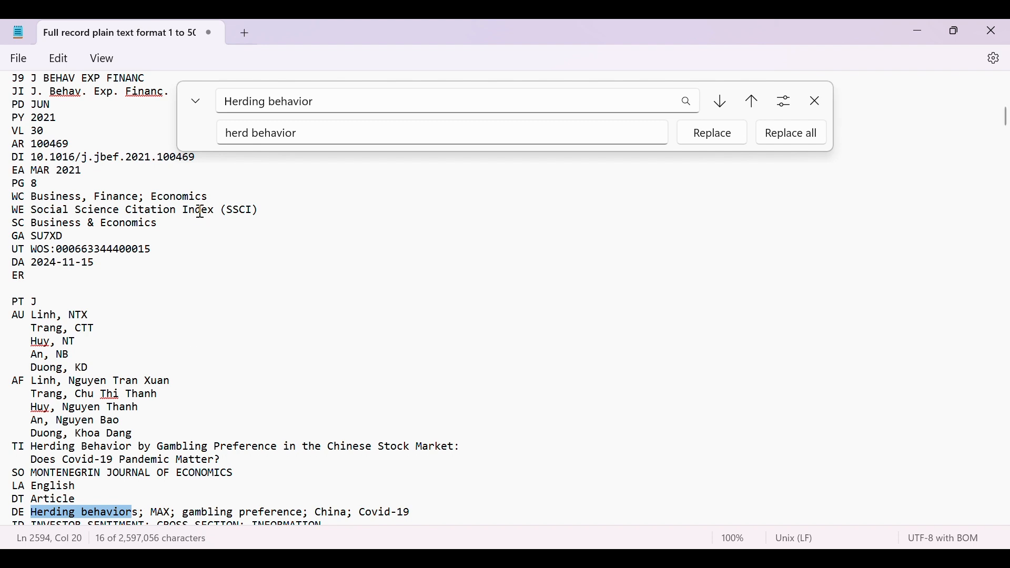
Replace all occurrences of lowercase "herding behavior" with "herd behavior".
{"action": "left_click", "coordinate": [235, 103]}
{"action": "left_click", "coordinate": [233, 101]}
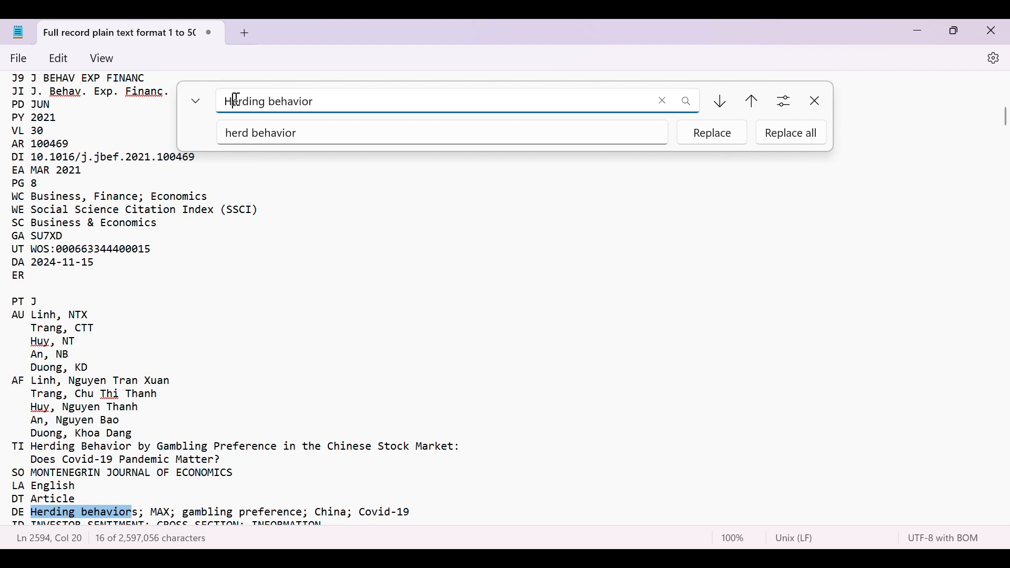
{"action": "key", "text": "BackSpace"}
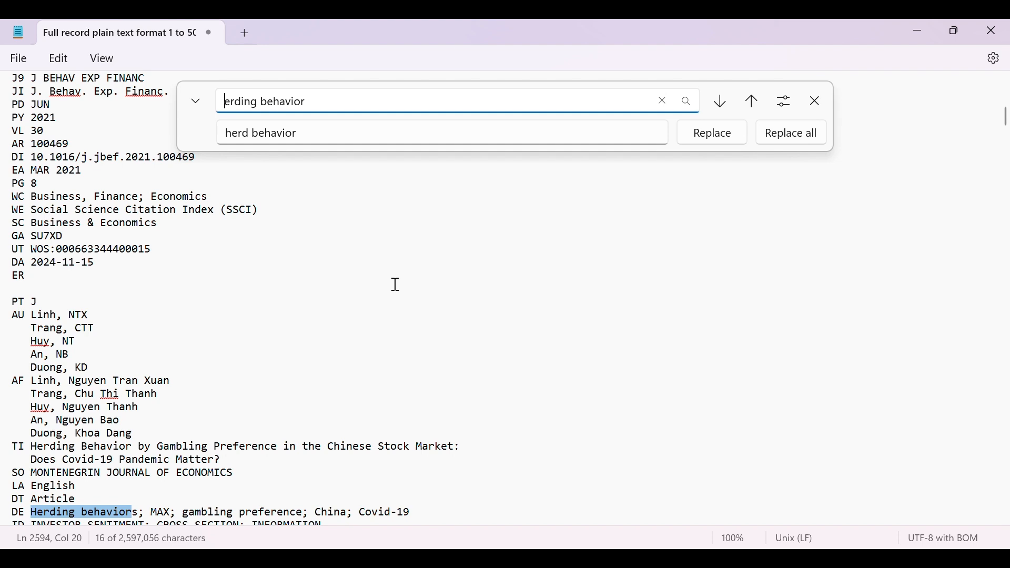
{"action": "type", "text": "h"}
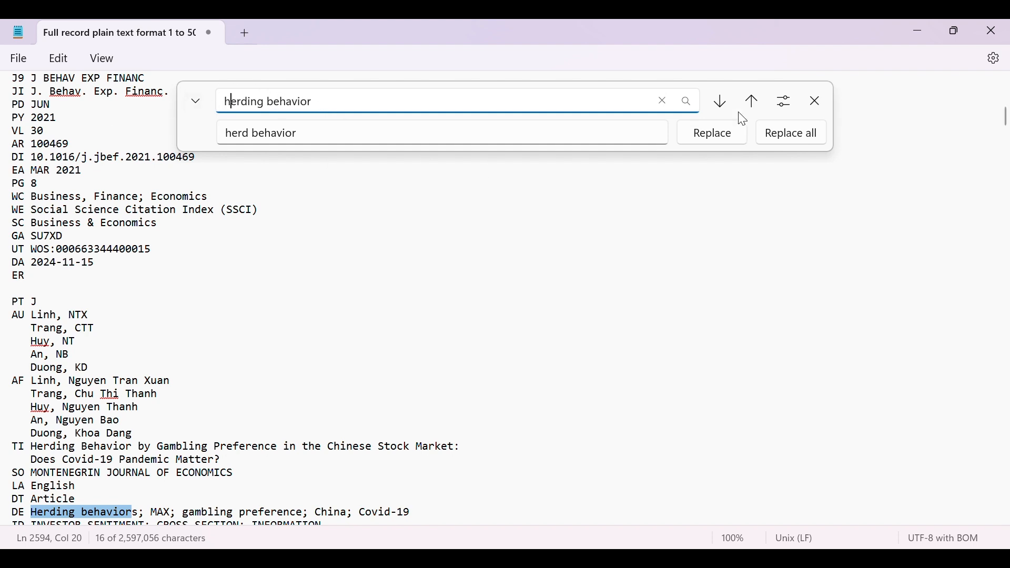
{"action": "left_click", "coordinate": [798, 141]}
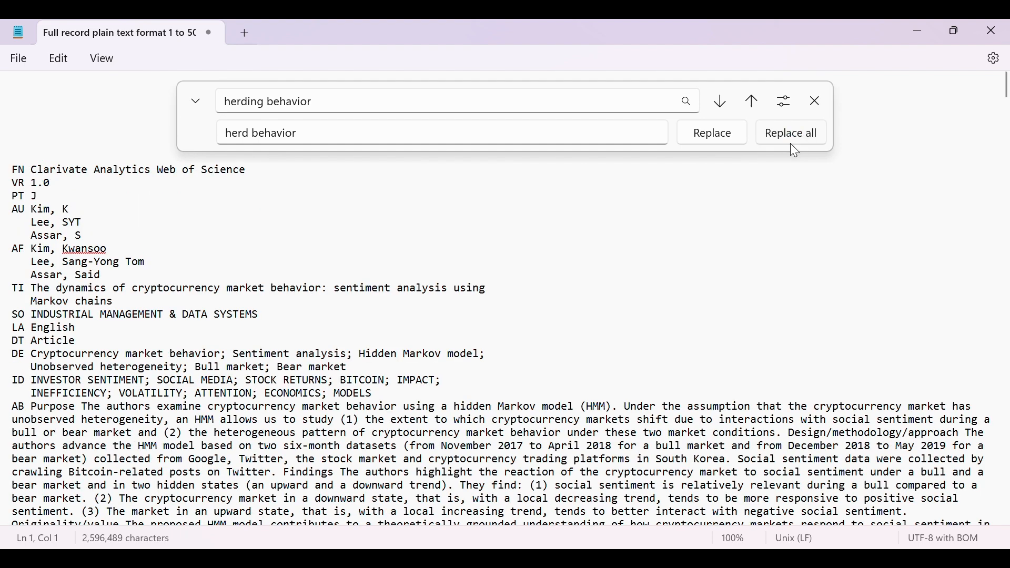
Replace all occurrences of capitalized "Herding behavior" with "herd behavior" and search again for any left over.
{"action": "left_click", "coordinate": [228, 101]}
{"action": "key", "text": "BackSpace"}
{"action": "type", "text": "H"}
{"action": "left_click", "coordinate": [792, 133]}
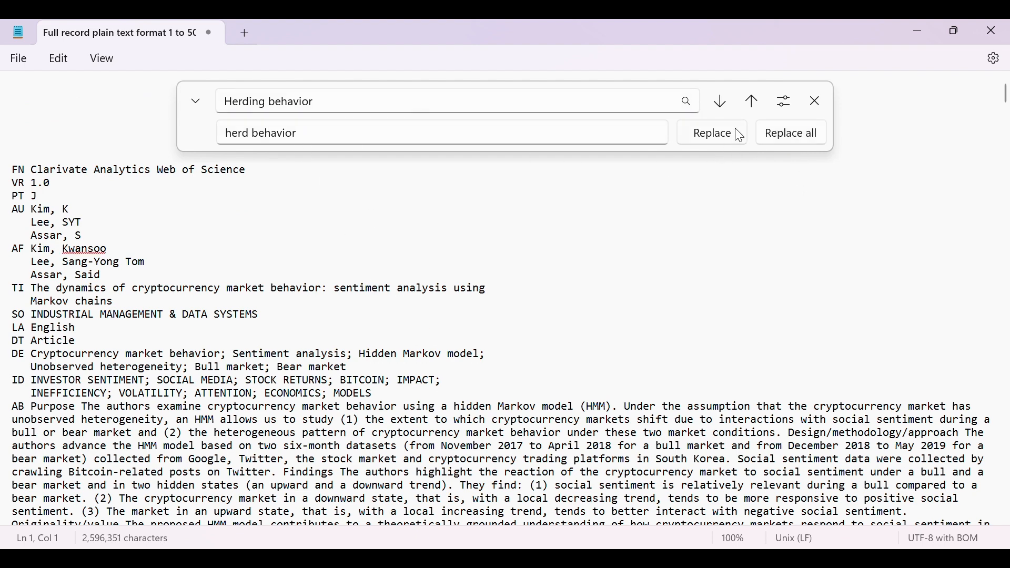
{"action": "left_click", "coordinate": [722, 103]}
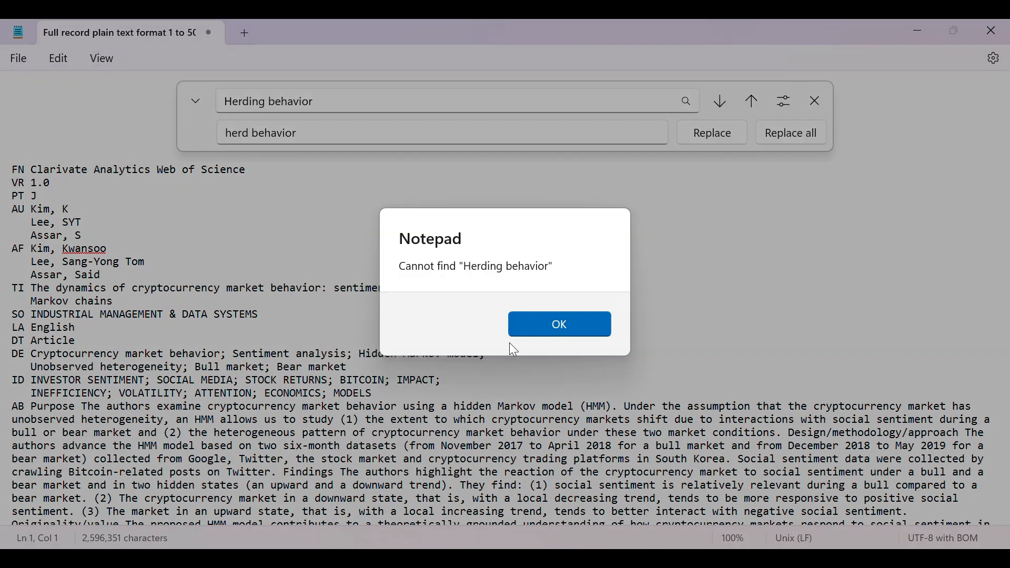
{"action": "left_click", "coordinate": [557, 331]}
Shorten the search term to "Herding" and replace all its occurrences with "herd behavior".
{"action": "left_click", "coordinate": [232, 102]}
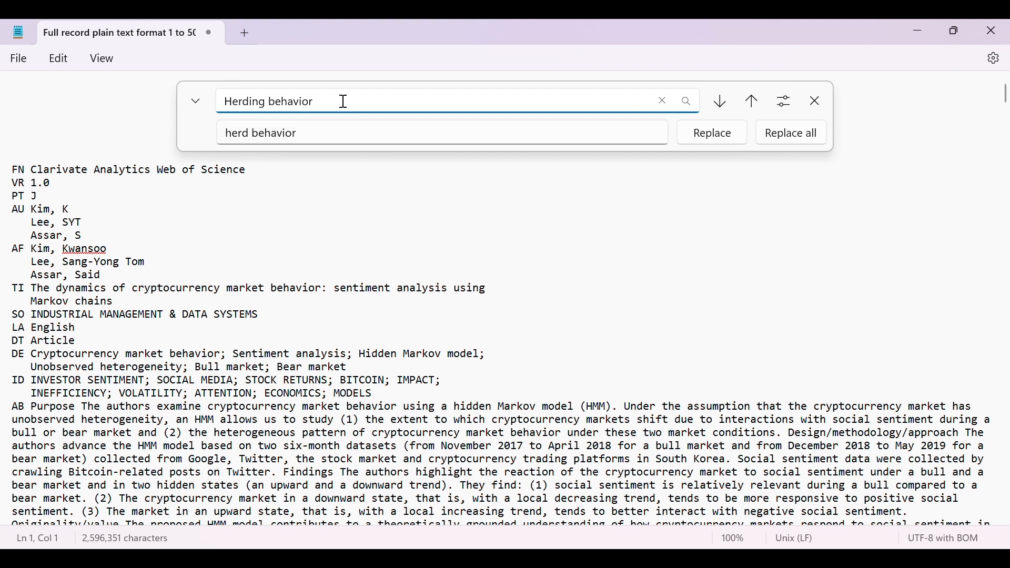
{"action": "left_click_drag", "start_coordinate": [329, 102], "coordinate": [269, 99]}
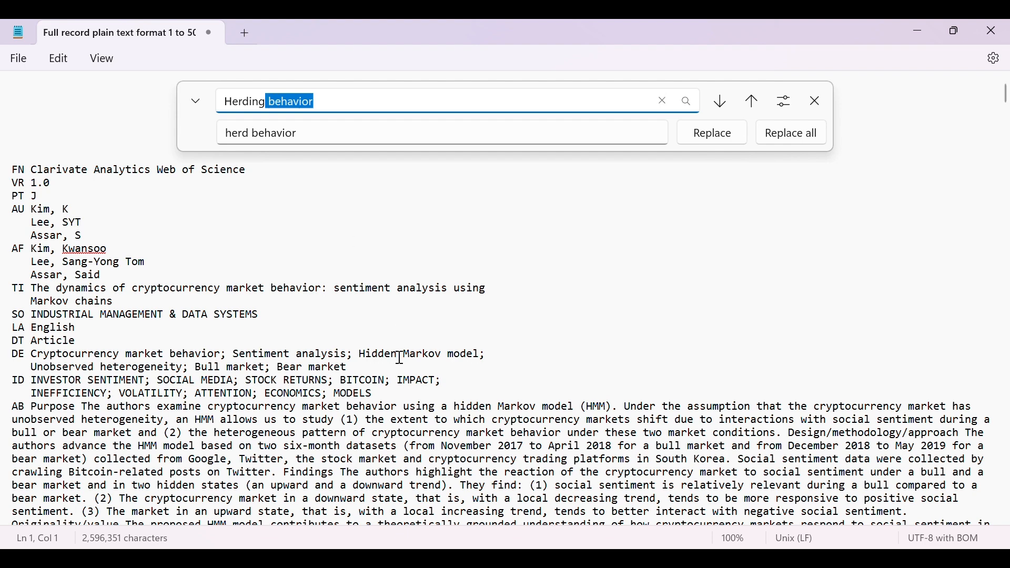
{"action": "key", "text": "BackSpace"}
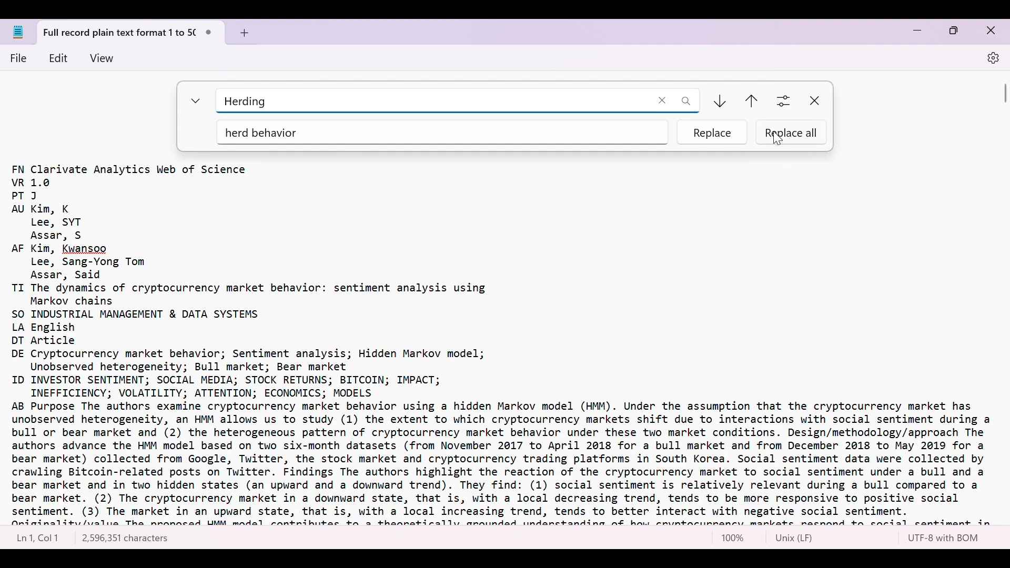
{"action": "left_click", "coordinate": [804, 141]}
Replace all occurrences of lowercase "herding" with "herd behavior" and search again for any left over.
{"action": "left_click", "coordinate": [232, 101]}
{"action": "key", "text": "BackSpace"}
{"action": "type", "text": "h"}
{"action": "left_click", "coordinate": [811, 124]}
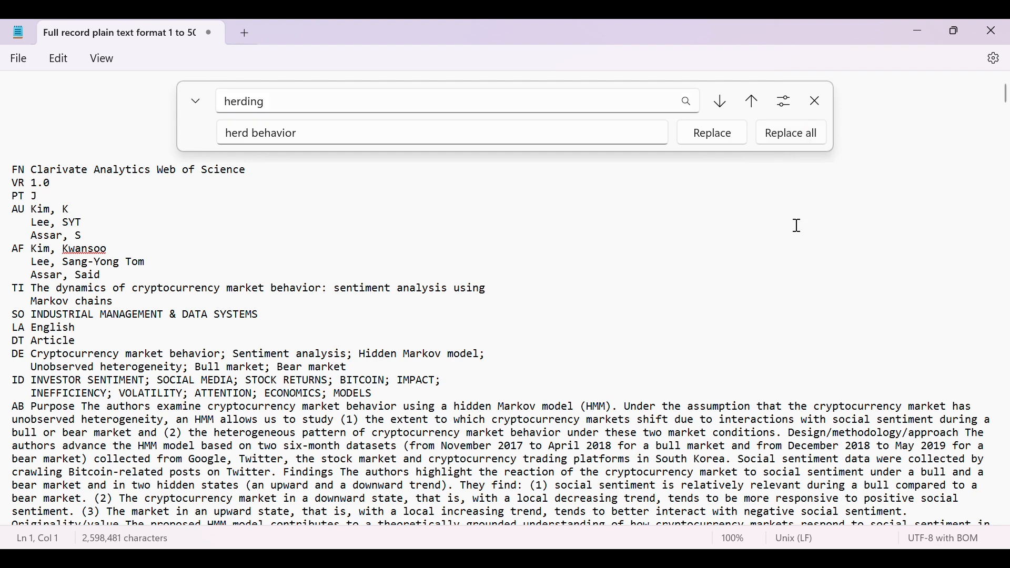
{"action": "left_click", "coordinate": [720, 101]}
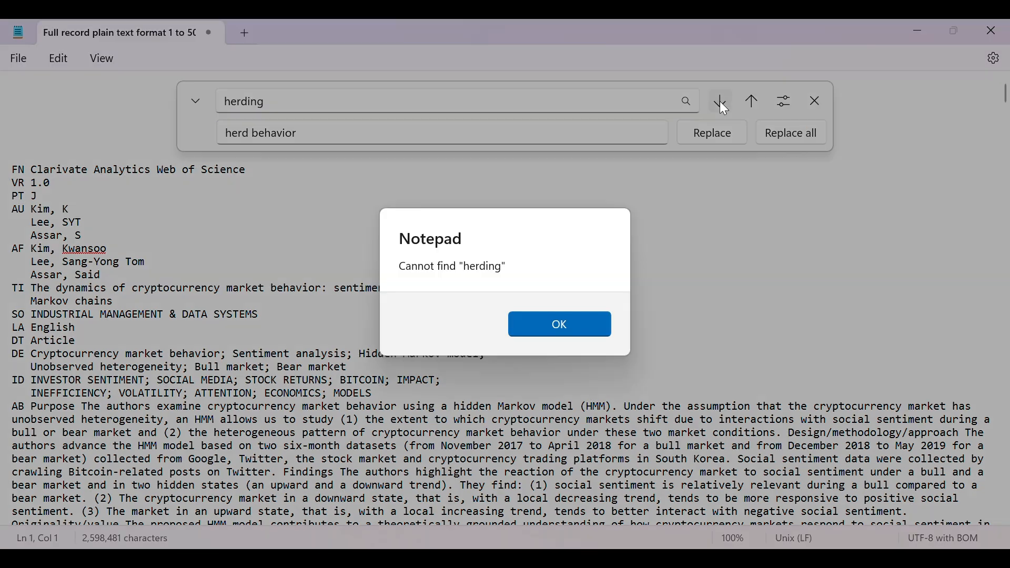
{"action": "left_click", "coordinate": [547, 325]}
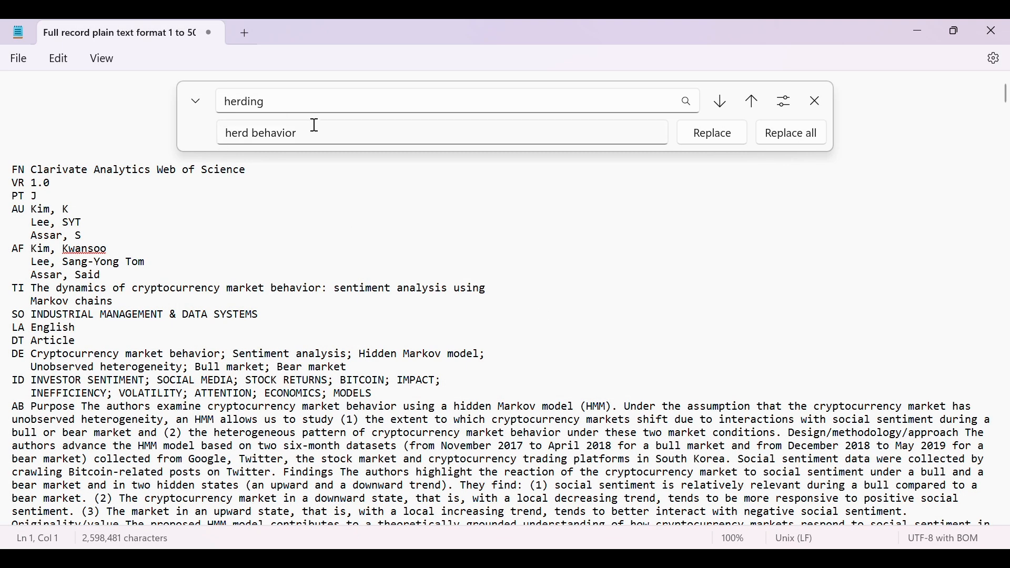
Search for the plural "herd behaviors", step through several matches, and replace all of them with "herd behavior".
{"action": "left_click", "coordinate": [288, 100]}
{"action": "left_click_drag", "start_coordinate": [288, 100], "coordinate": [210, 101]}
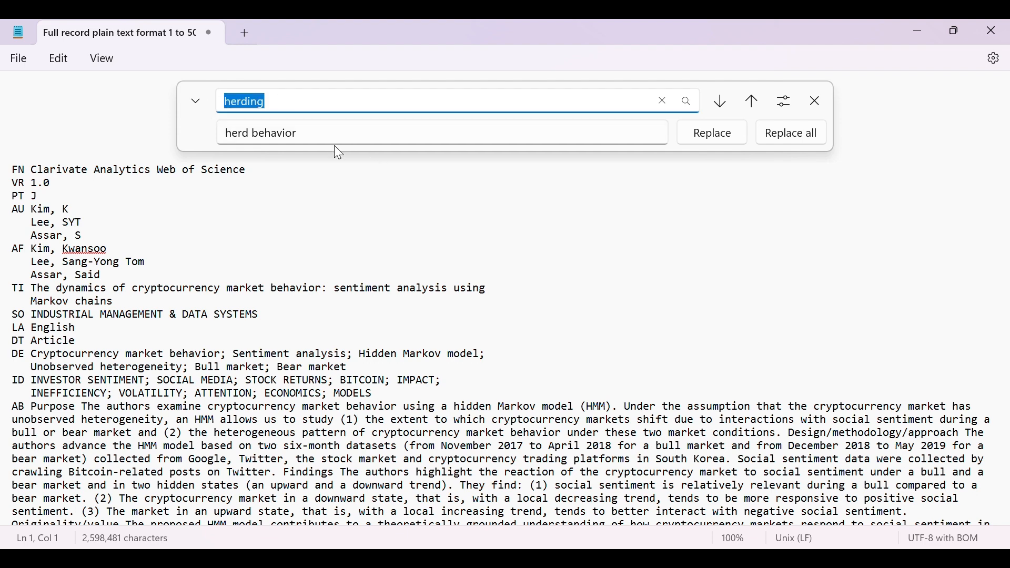
{"action": "key", "text": "Delete"}
{"action": "left_click_drag", "start_coordinate": [316, 133], "coordinate": [217, 133]}
{"action": "key", "text": "ctrl+c"}
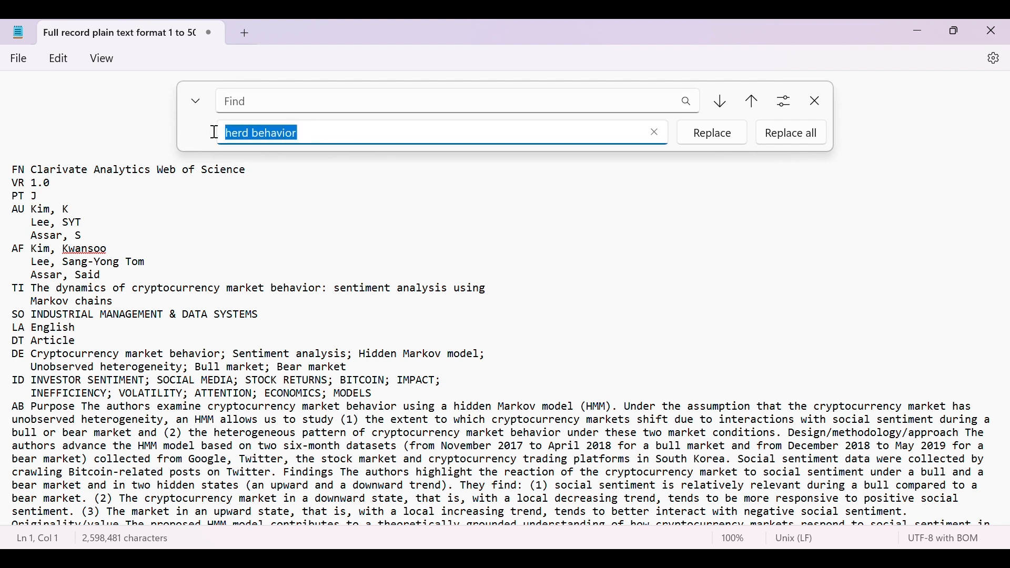
{"action": "left_click", "coordinate": [251, 103]}
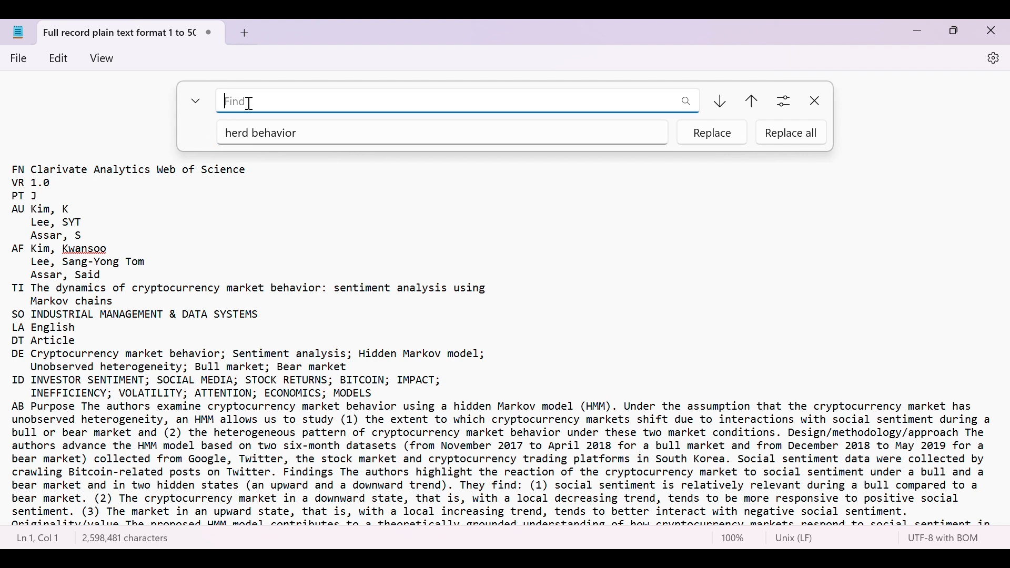
{"action": "key", "text": "ctrl+v"}
{"action": "type", "text": "s"}
{"action": "left_click", "coordinate": [726, 100]}
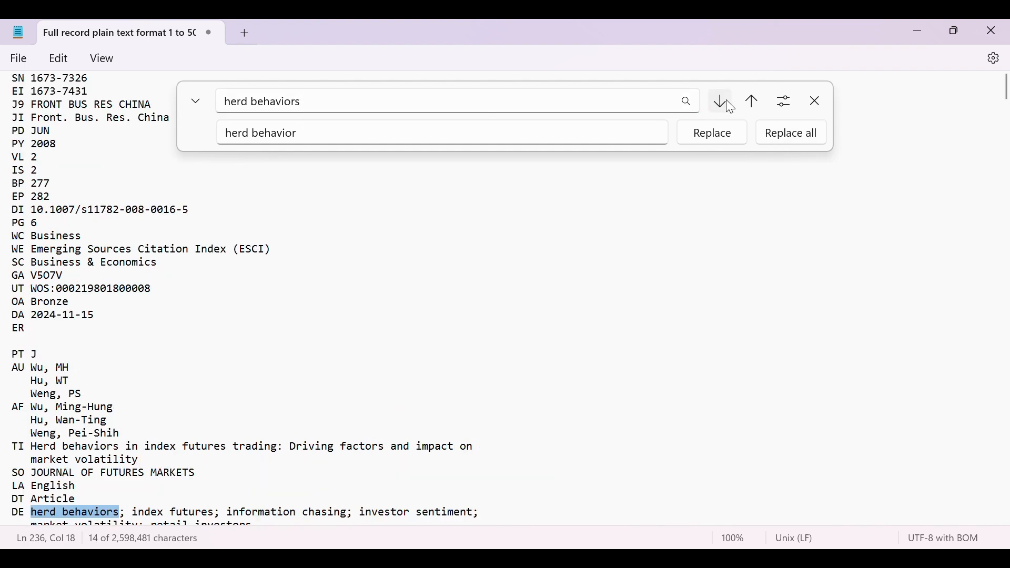
{"action": "left_click", "coordinate": [726, 100]}
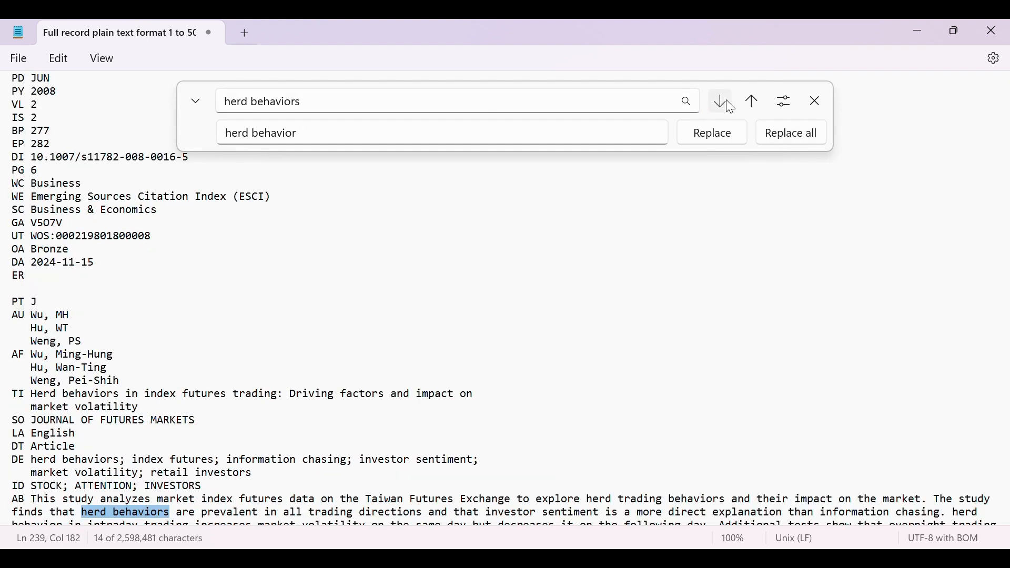
{"action": "left_click", "coordinate": [726, 100]}
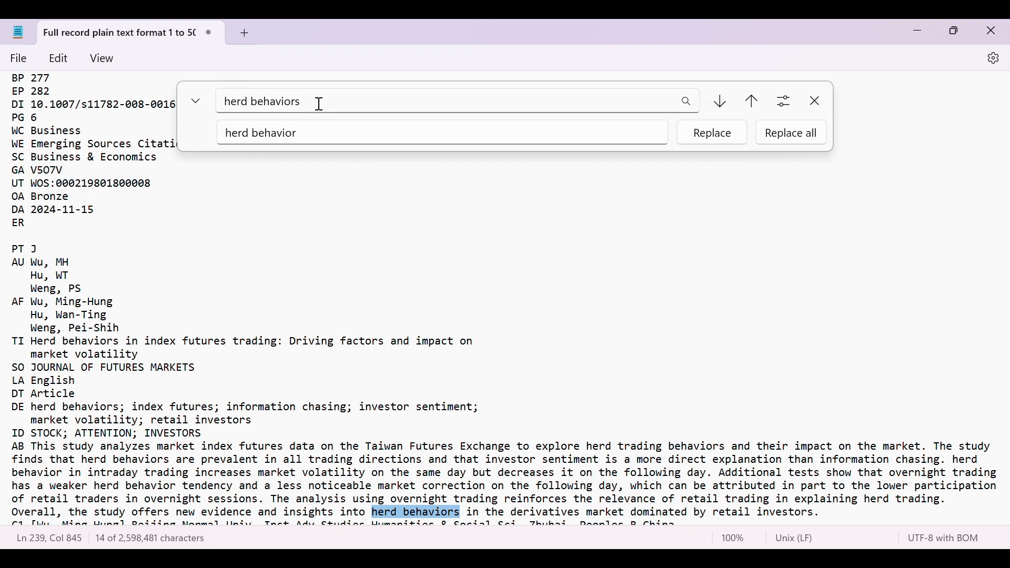
{"action": "left_click", "coordinate": [817, 131]}
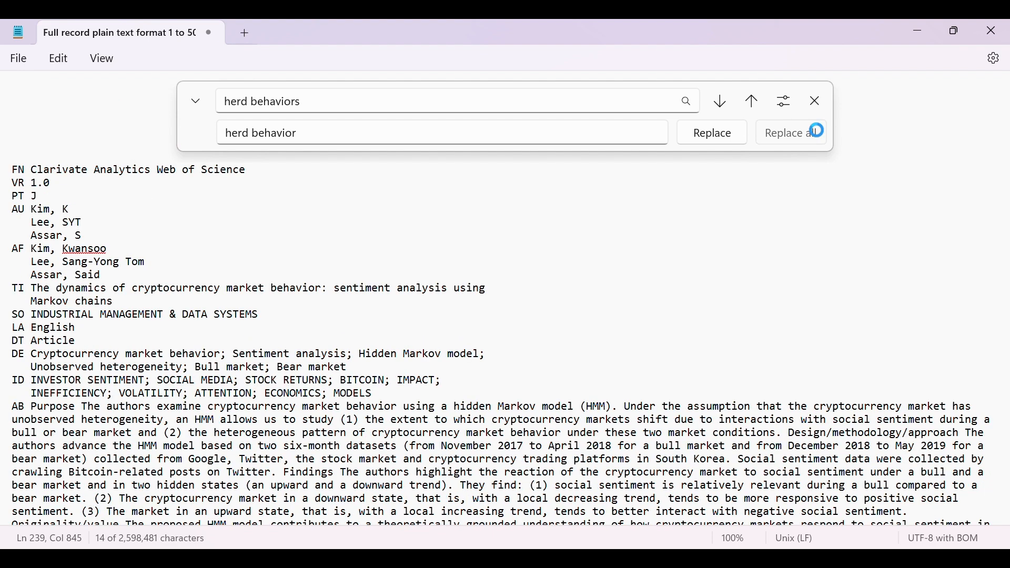
Replace all occurrences of capitalized "Herd behaviors" with "herd behavior" and search again for any left over.
{"action": "left_click", "coordinate": [231, 101]}
{"action": "key", "text": "BackSpace"}
{"action": "type", "text": "H"}
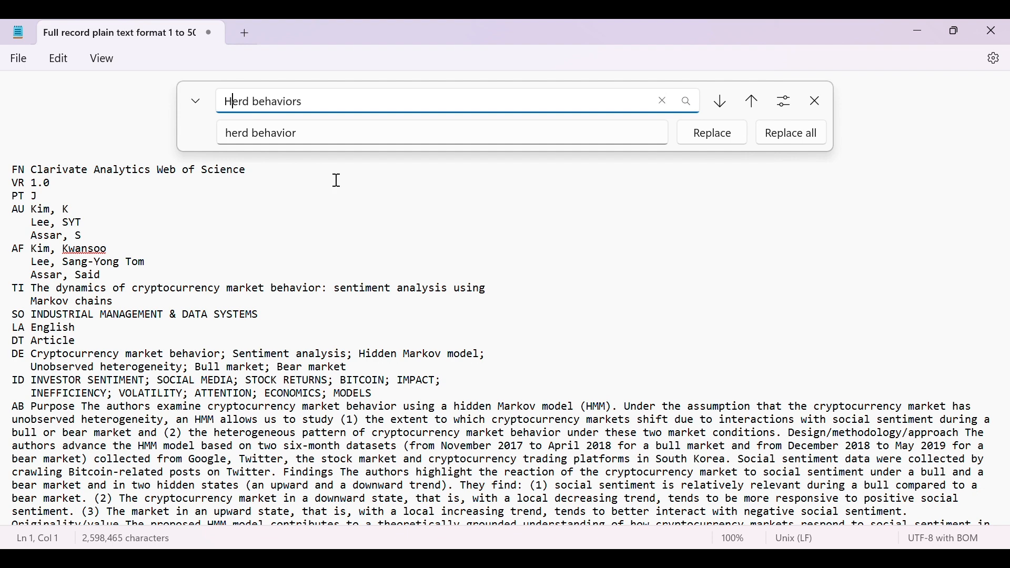
{"action": "left_click", "coordinate": [721, 100]}
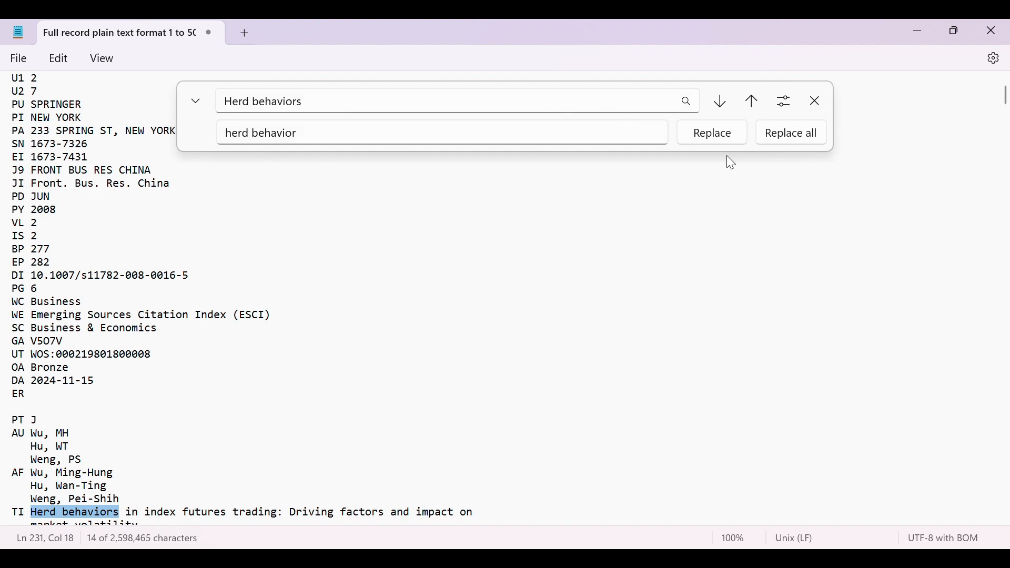
{"action": "left_click", "coordinate": [796, 134]}
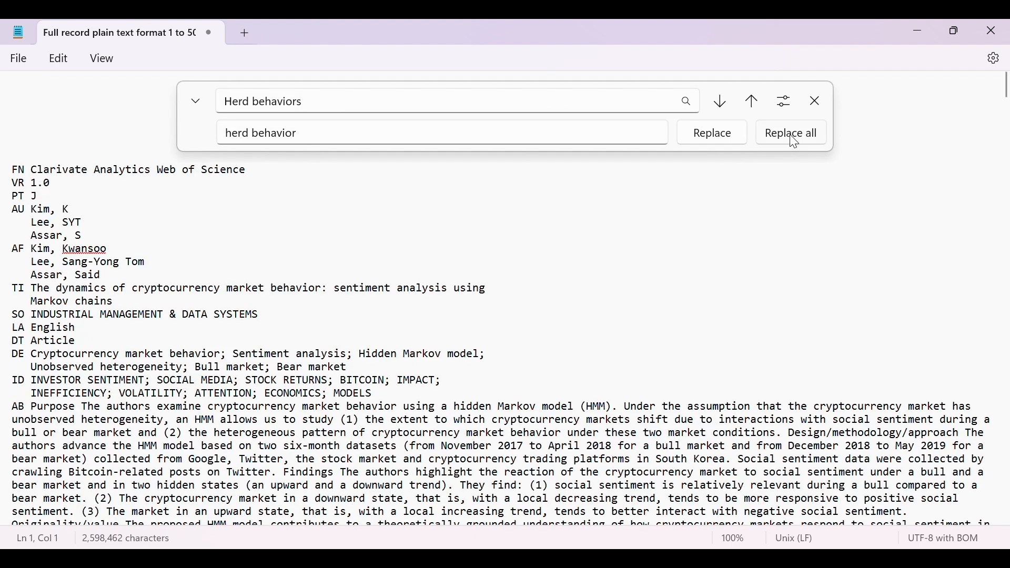
{"action": "left_click", "coordinate": [724, 105]}
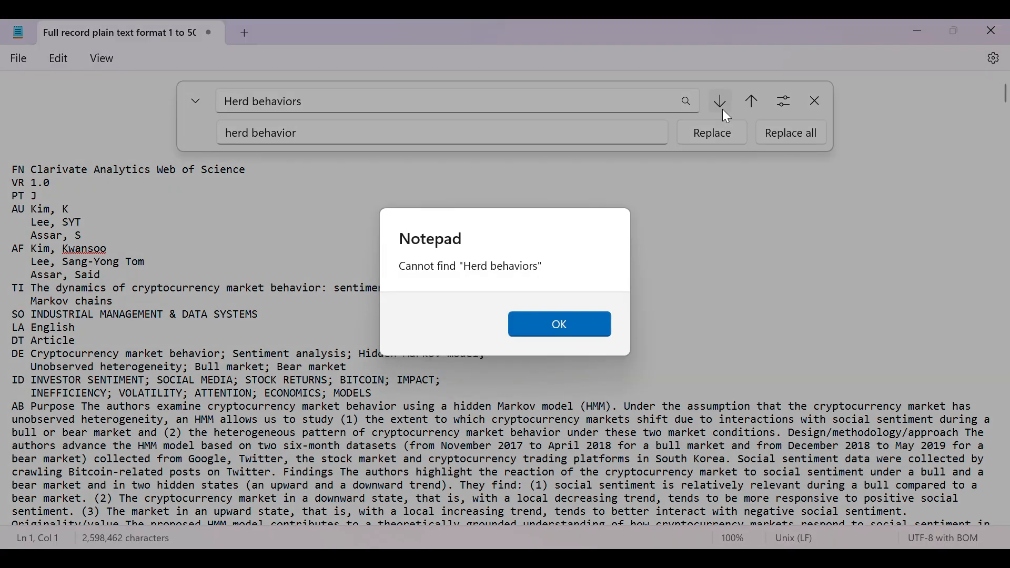
{"action": "left_click", "coordinate": [575, 322]}
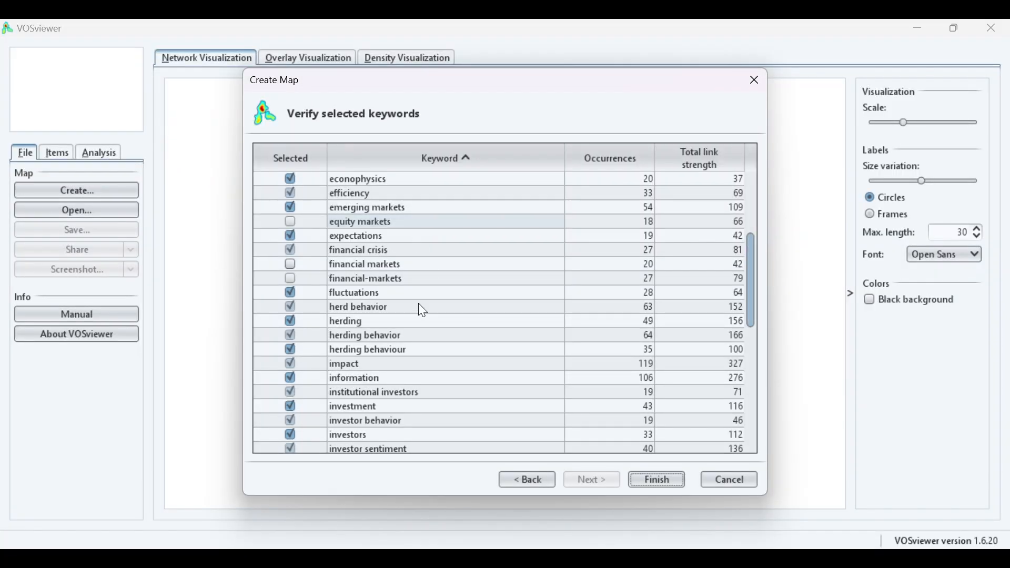
Switch to VOSviewer and examine the selected keywords list for other duplicate variants, such as singular and plural forms.
{"action": "scroll", "coordinate": [421, 285], "scroll_direction": "up", "scroll_amount": 4}
{"action": "scroll", "coordinate": [371, 307], "scroll_direction": "down", "scroll_amount": 5}
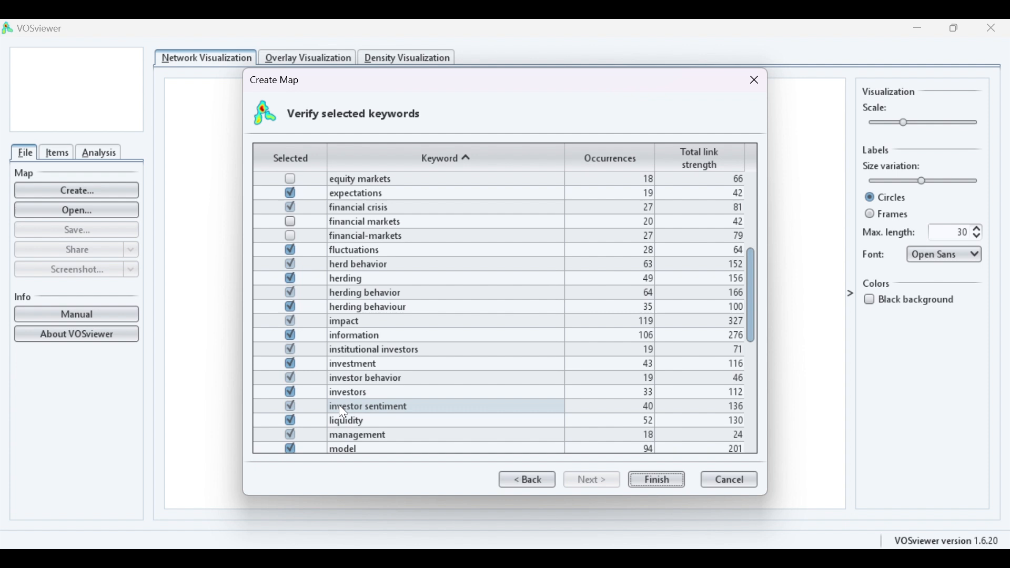
{"action": "scroll", "coordinate": [339, 405], "scroll_direction": "down", "scroll_amount": 1}
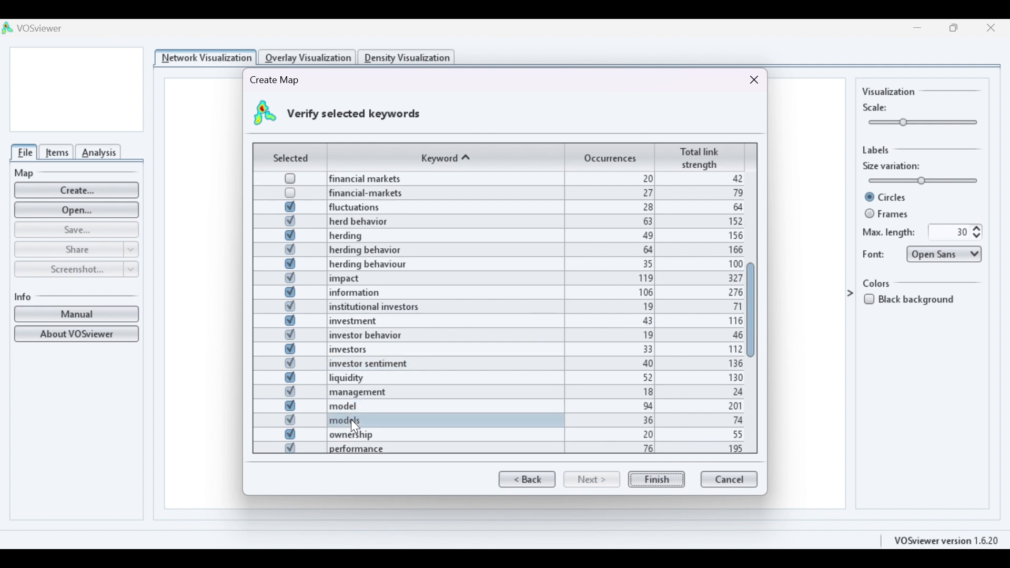
{"action": "scroll", "coordinate": [355, 427], "scroll_direction": "down", "scroll_amount": 3}
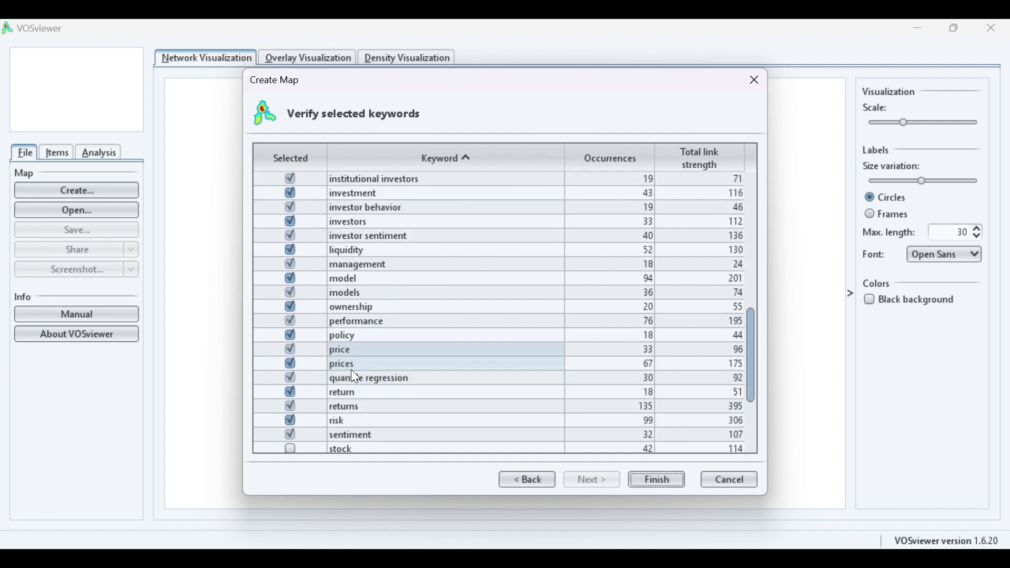
{"action": "scroll", "coordinate": [371, 395], "scroll_direction": "down", "scroll_amount": 1}
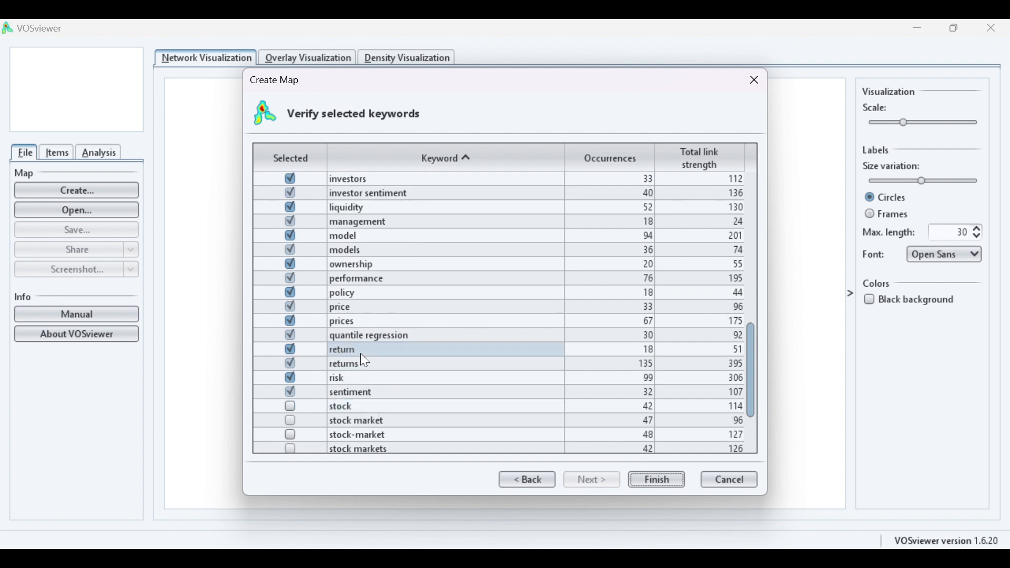
{"action": "scroll", "coordinate": [365, 368], "scroll_direction": "down", "scroll_amount": 2}
{"action": "scroll", "coordinate": [361, 365], "scroll_direction": "down", "scroll_amount": 1}
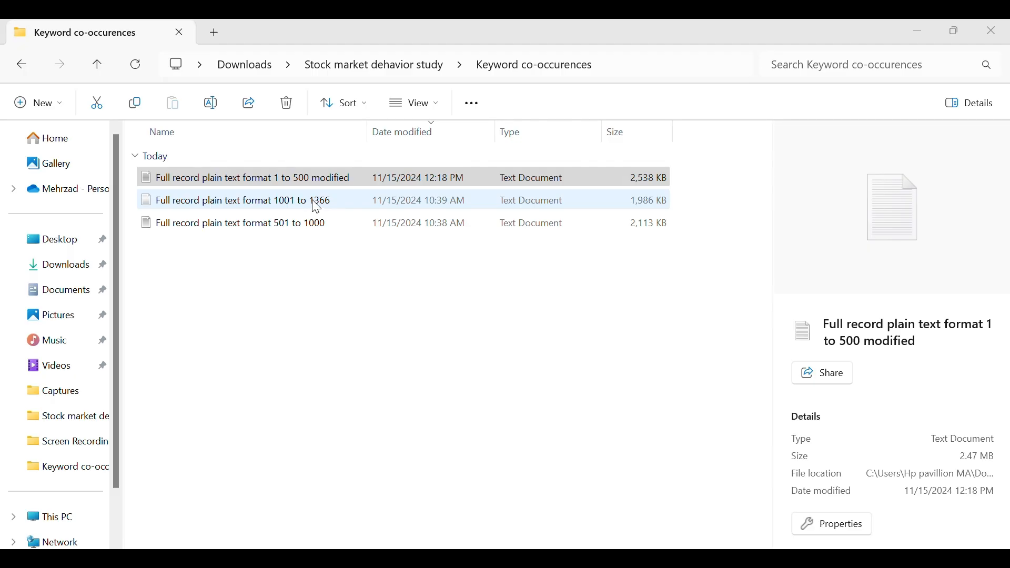
Open the "Full record plain text format 501 to 1000" file and close the "1 to 500 modified" file, saving its changes.
{"action": "double_click", "coordinate": [308, 227]}
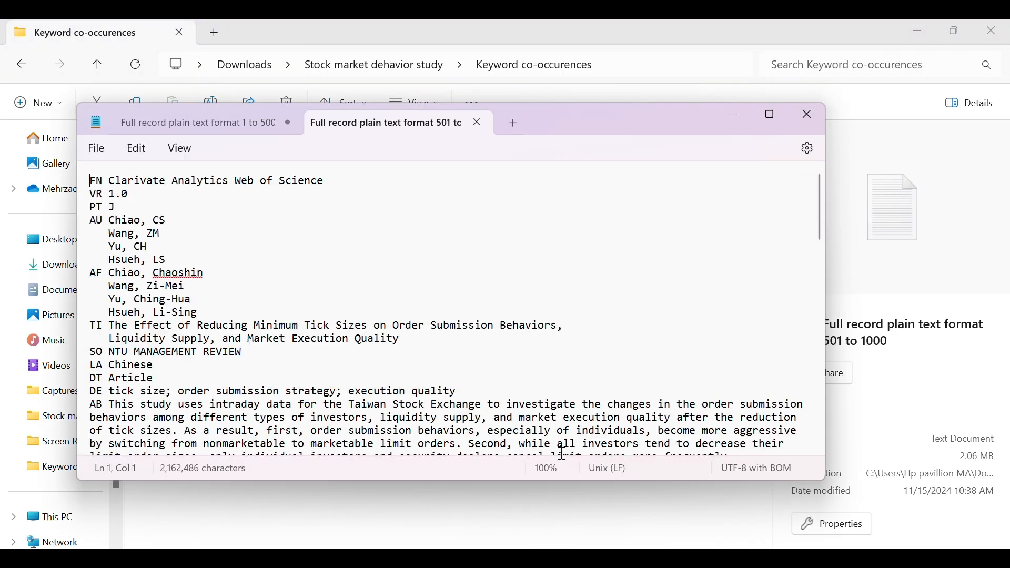
{"action": "left_click", "coordinate": [286, 122]}
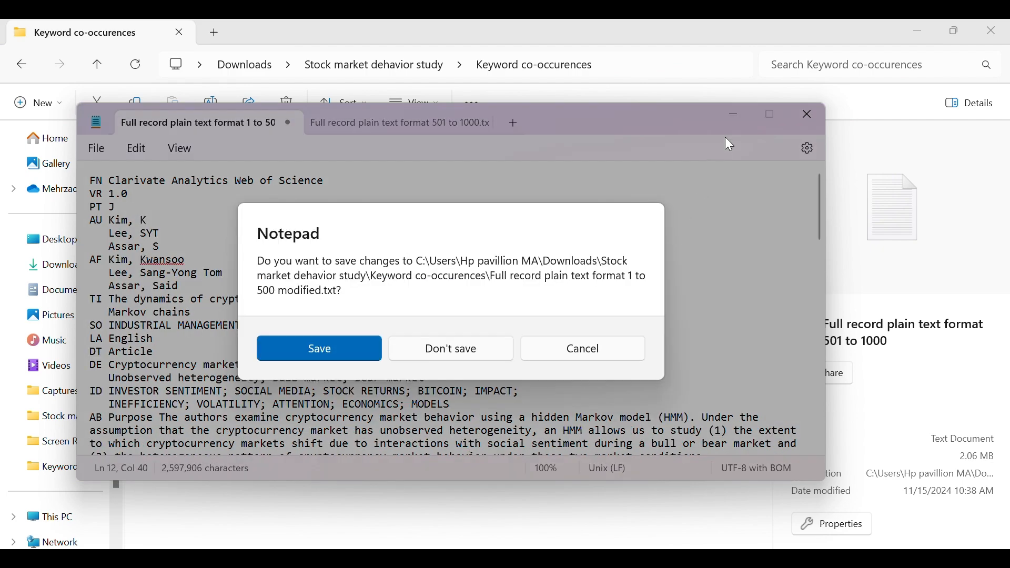
{"action": "left_click", "coordinate": [342, 348]}
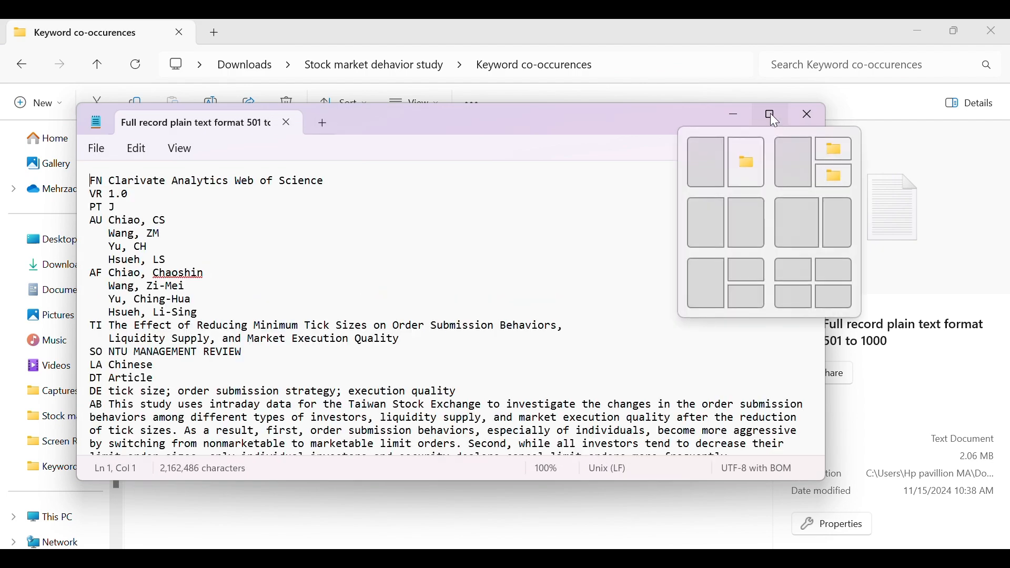
{"action": "left_click", "coordinate": [772, 115]}
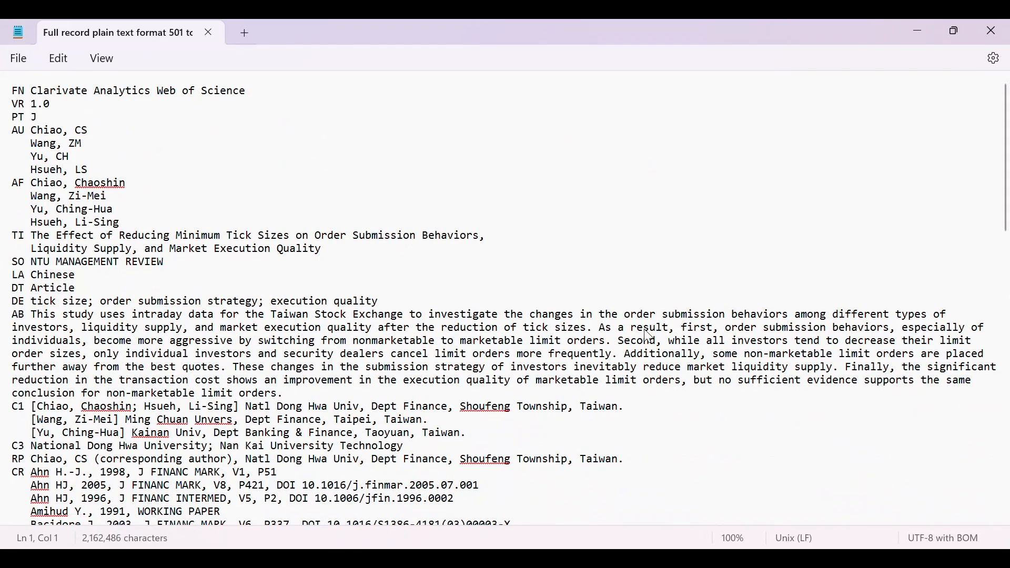
Replace all occurrences of capitalized "Herding behaviour" with "herd behavior" in the 501 to 1000 file.
{"action": "key", "text": "ctrl+h"}
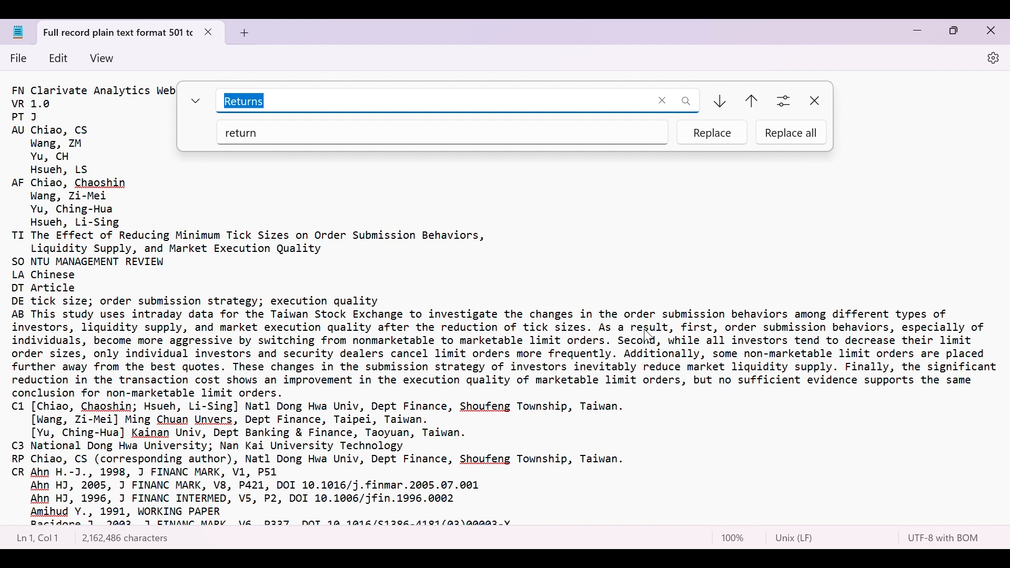
{"action": "type", "text": "Herding"}
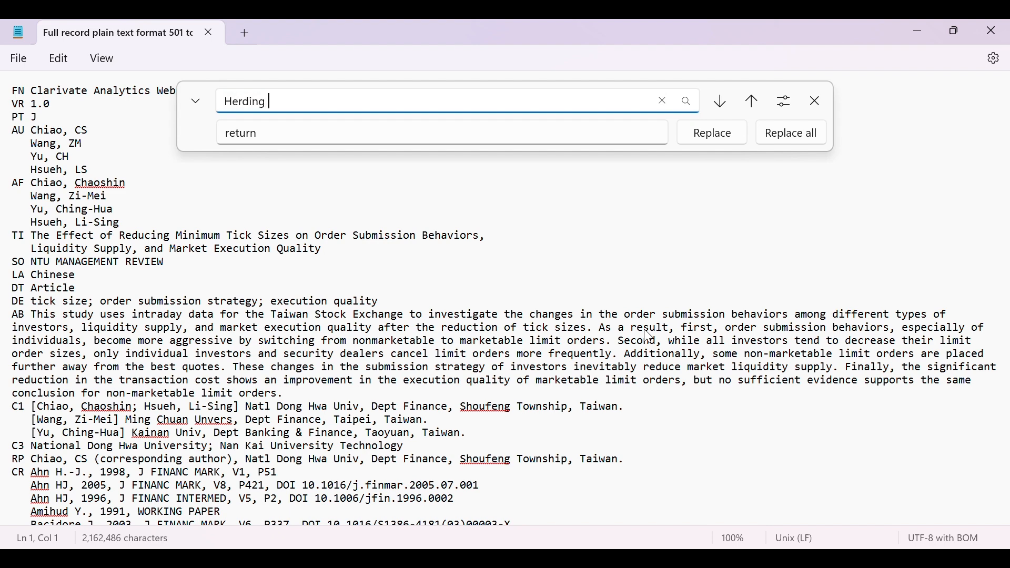
{"action": "type", "text": " behaviour"}
{"action": "double_click", "coordinate": [264, 135]}
{"action": "key", "text": "BackSpace"}
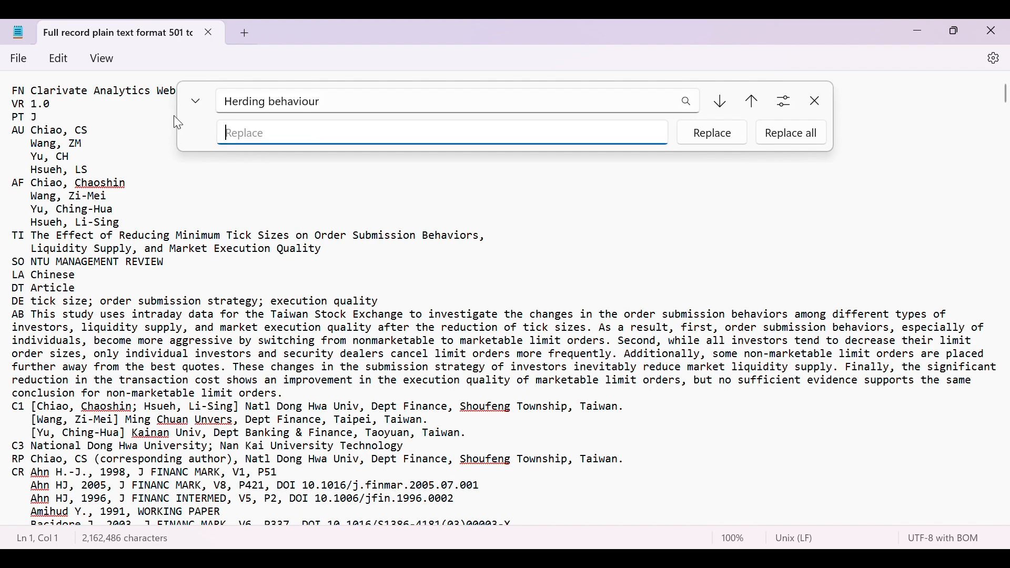
{"action": "type", "text": "herd behaviou"}
{"action": "key", "text": "BackSpace"}
{"action": "type", "text": "r"}
{"action": "left_click", "coordinate": [724, 103]}
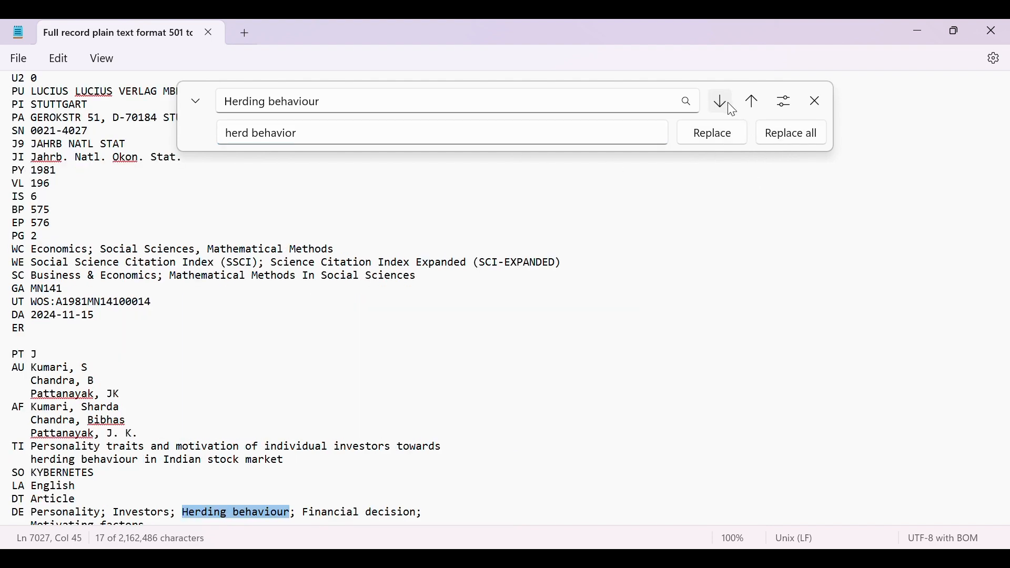
{"action": "left_click", "coordinate": [725, 103]}
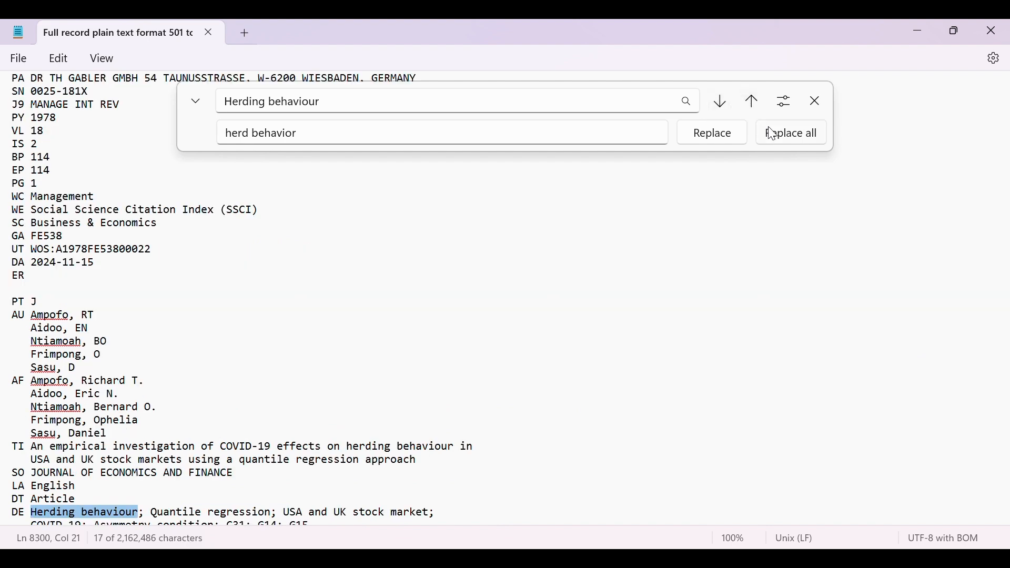
{"action": "left_click", "coordinate": [768, 132]}
Replace all occurrences of lowercase "herding behaviour" with "herd behavior".
{"action": "left_click", "coordinate": [226, 103]}
{"action": "left_click", "coordinate": [233, 102]}
{"action": "key", "text": "BackSpace"}
{"action": "type", "text": "h"}
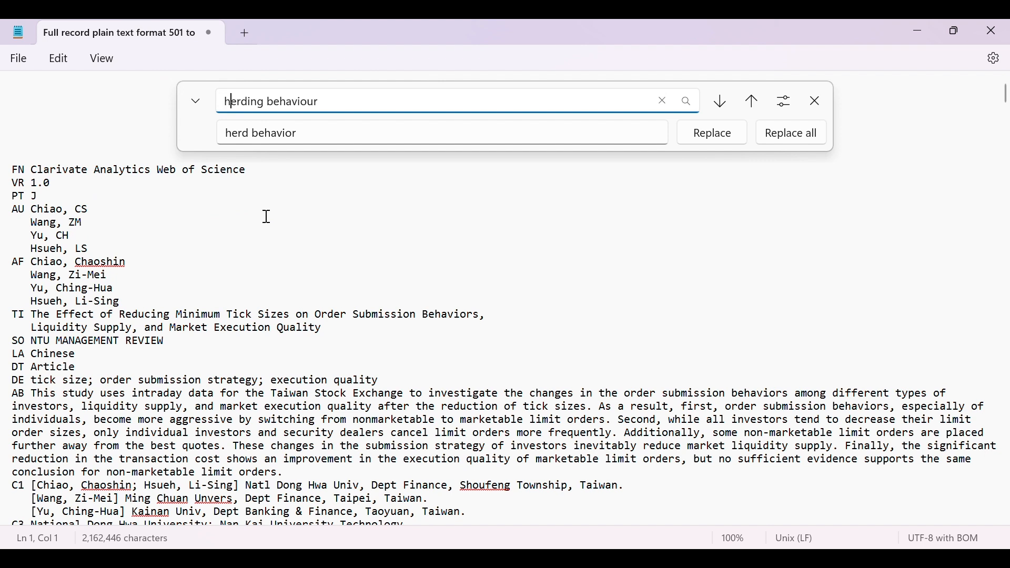
{"action": "left_click", "coordinate": [805, 136]}
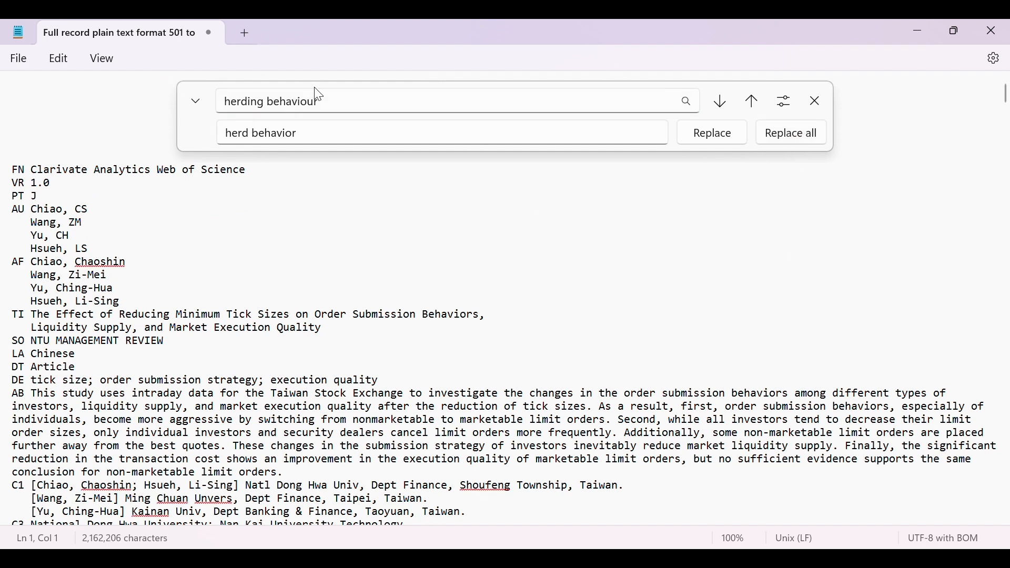
Change the search term to the American spelling "herding behavior" and replace all its occurrences with "herd behavior".
{"action": "left_click", "coordinate": [316, 101]}
{"action": "key", "text": "BackSpace"}
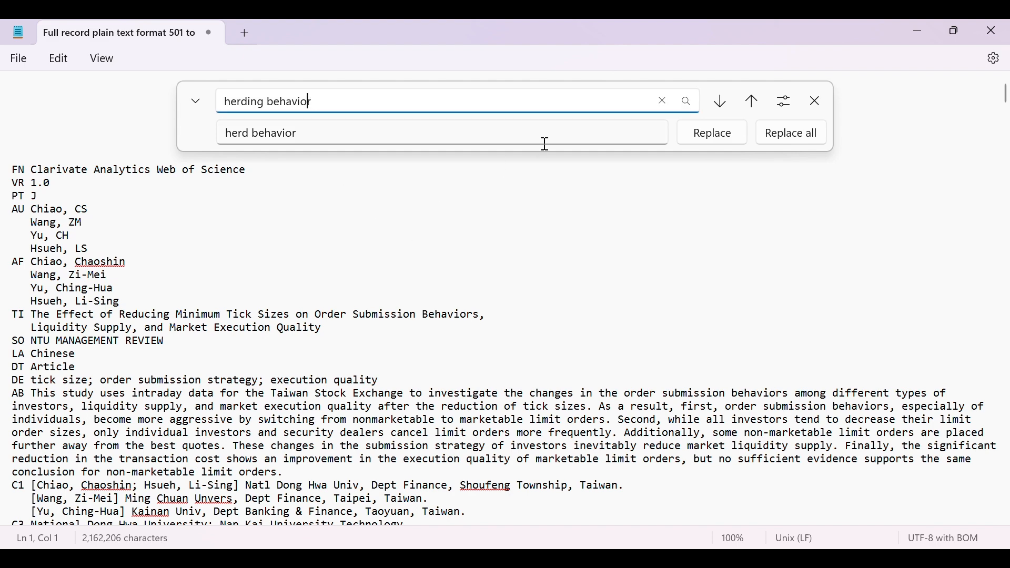
{"action": "left_click", "coordinate": [725, 102]}
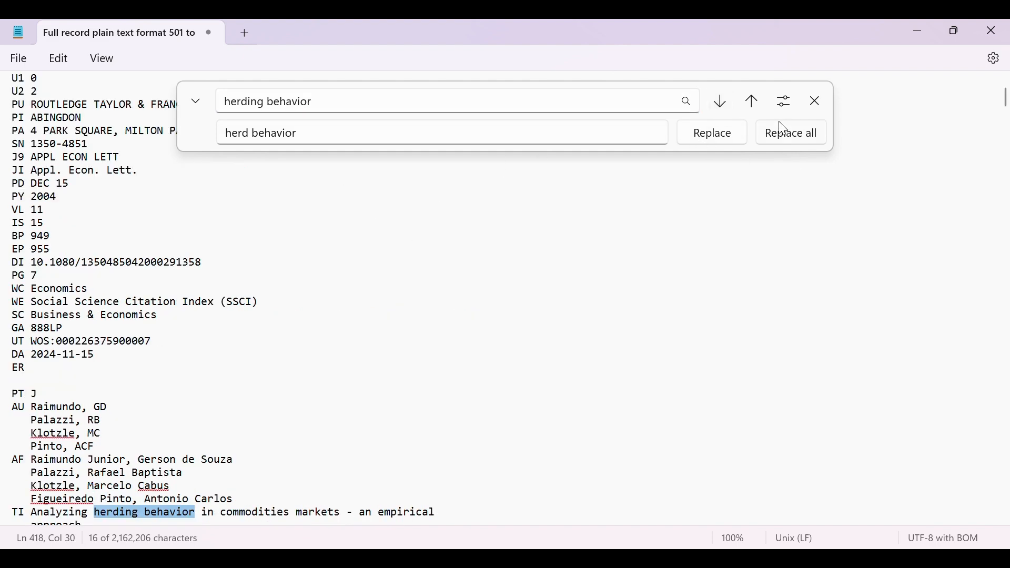
{"action": "left_click", "coordinate": [794, 136]}
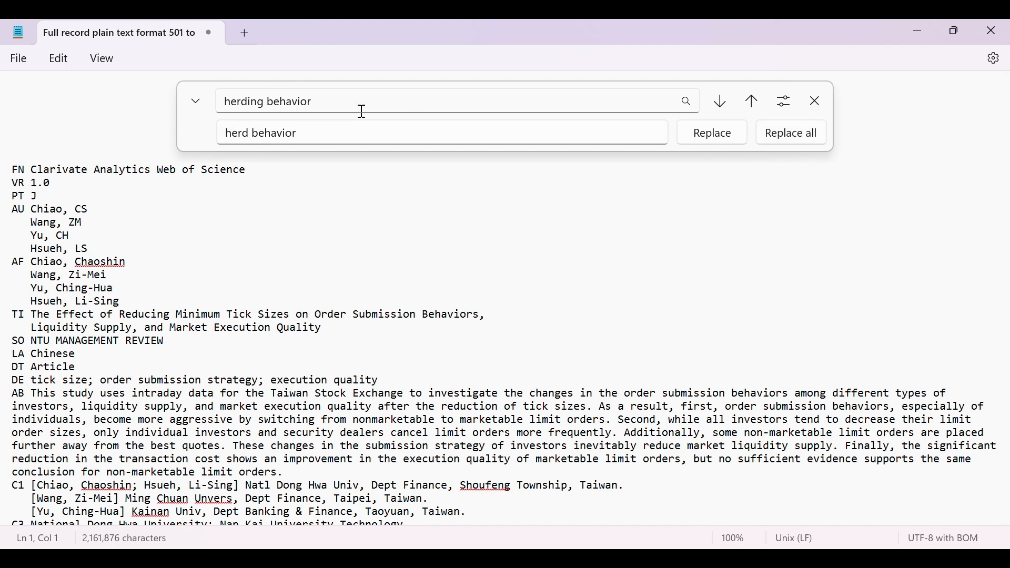
Replace all occurrences of capitalized "Herding behavior" with "herd behavior" and search again for any left over.
{"action": "left_click", "coordinate": [232, 100]}
{"action": "key", "text": "BackSpace"}
{"action": "type", "text": "H"}
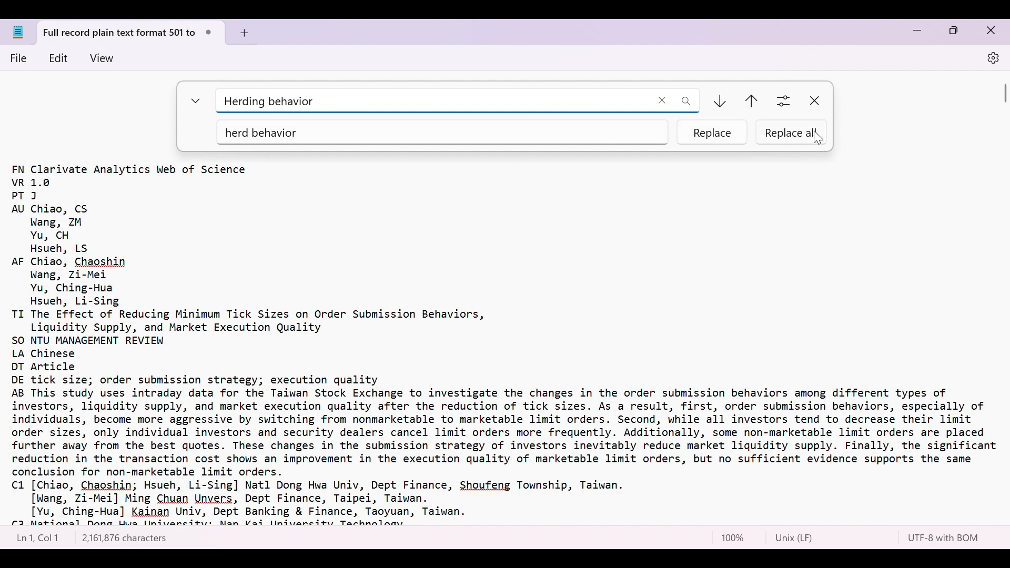
{"action": "left_click", "coordinate": [723, 103]}
{"action": "left_click", "coordinate": [797, 136]}
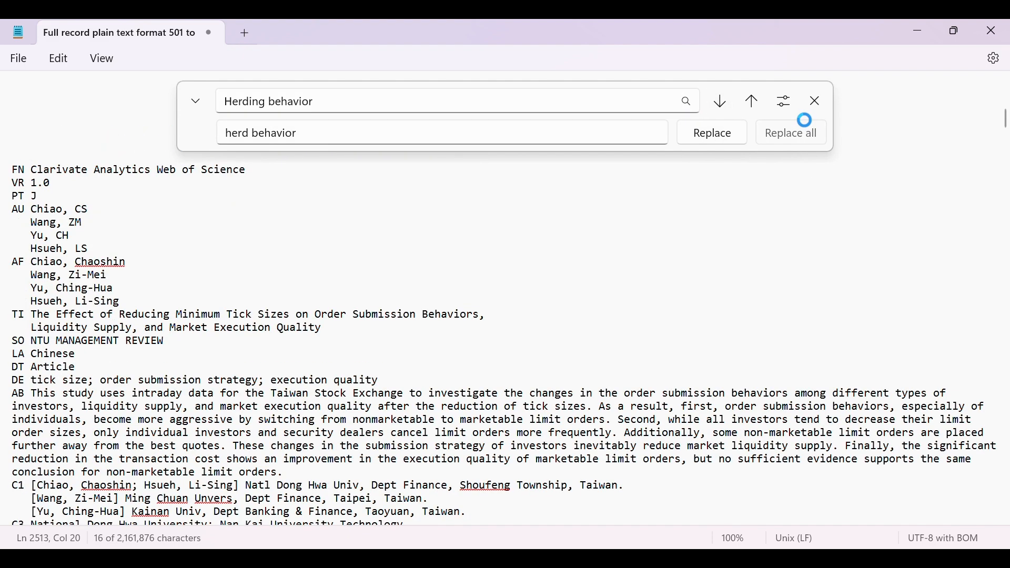
{"action": "left_click", "coordinate": [723, 103]}
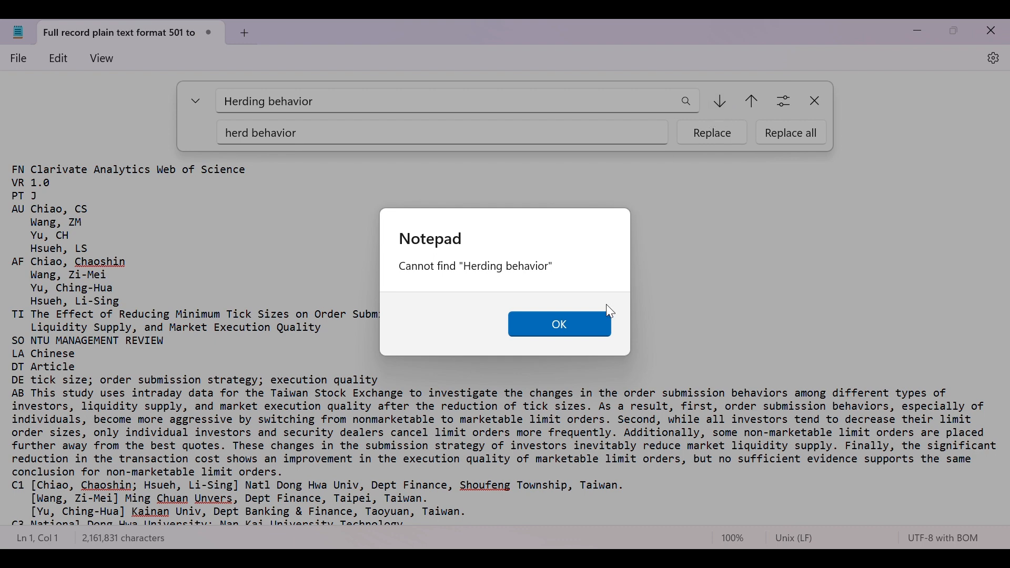
{"action": "left_click", "coordinate": [589, 322]}
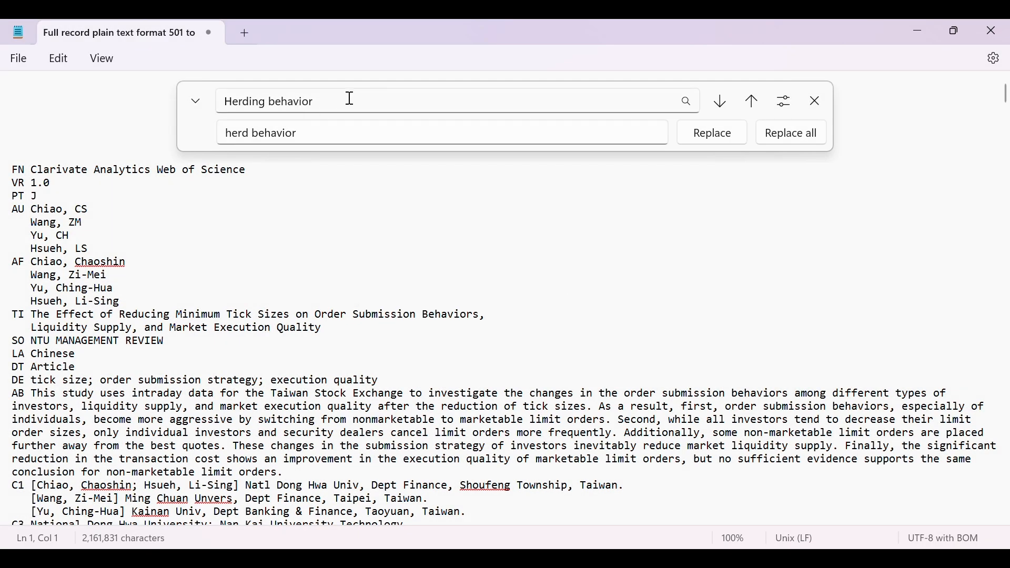
Shorten the search term to "Herding" and replace all its occurrences with "herd behavior".
{"action": "left_click", "coordinate": [350, 98]}
{"action": "key", "text": "BackSpace"}
{"action": "key", "text": "BackSpace"}
{"action": "key", "text": "BackSpace"}
{"action": "key", "text": "BackSpace"}
{"action": "key", "text": "BackSpace"}
{"action": "key", "text": "BackSpace"}
{"action": "key", "text": "BackSpace"}
{"action": "key", "text": "BackSpace"}
{"action": "key", "text": "BackSpace"}
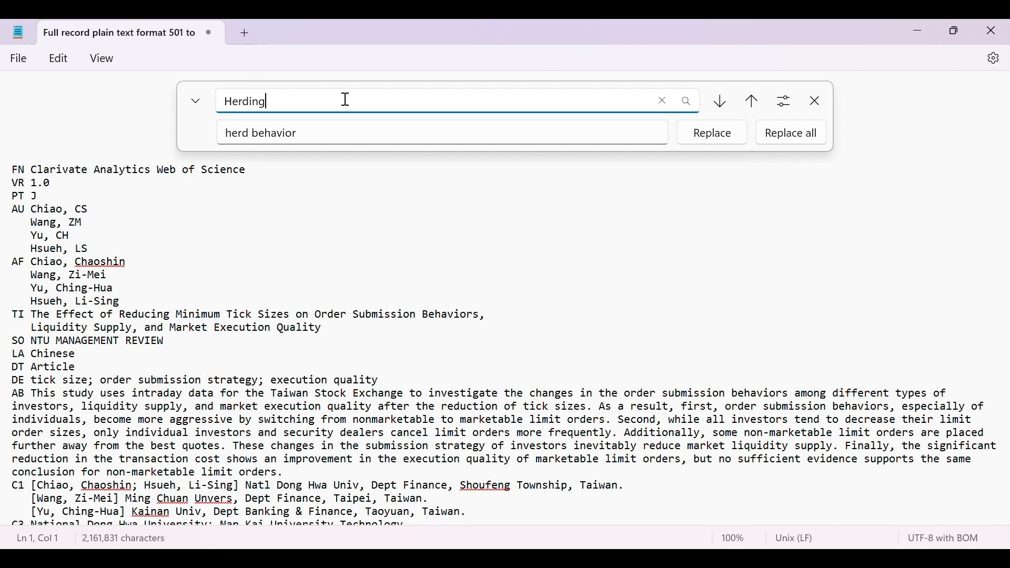
{"action": "left_click", "coordinate": [793, 138]}
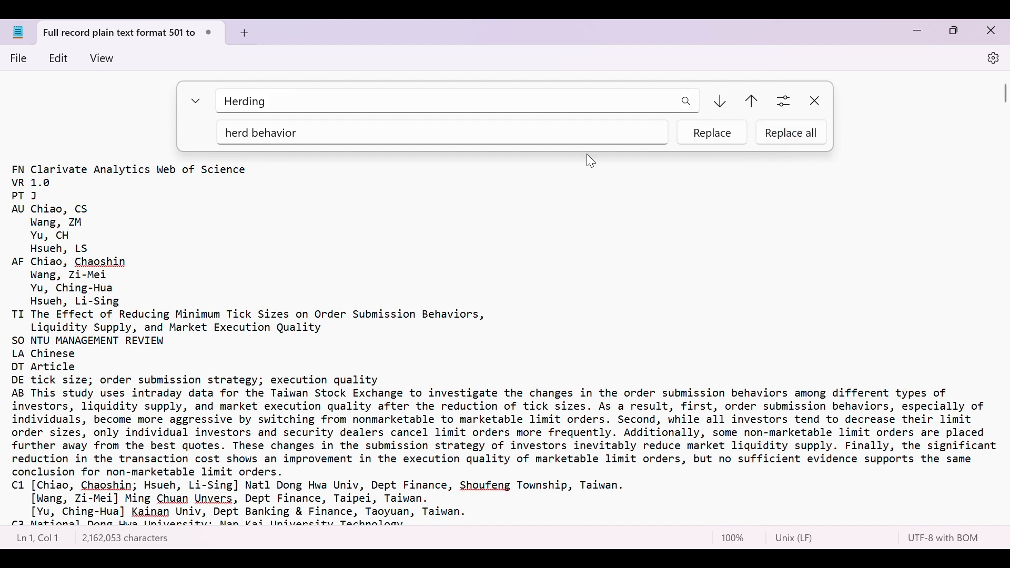
Replace all occurrences of lowercase "herding" with "herd behavior" and search again for any left over.
{"action": "left_click", "coordinate": [236, 101]}
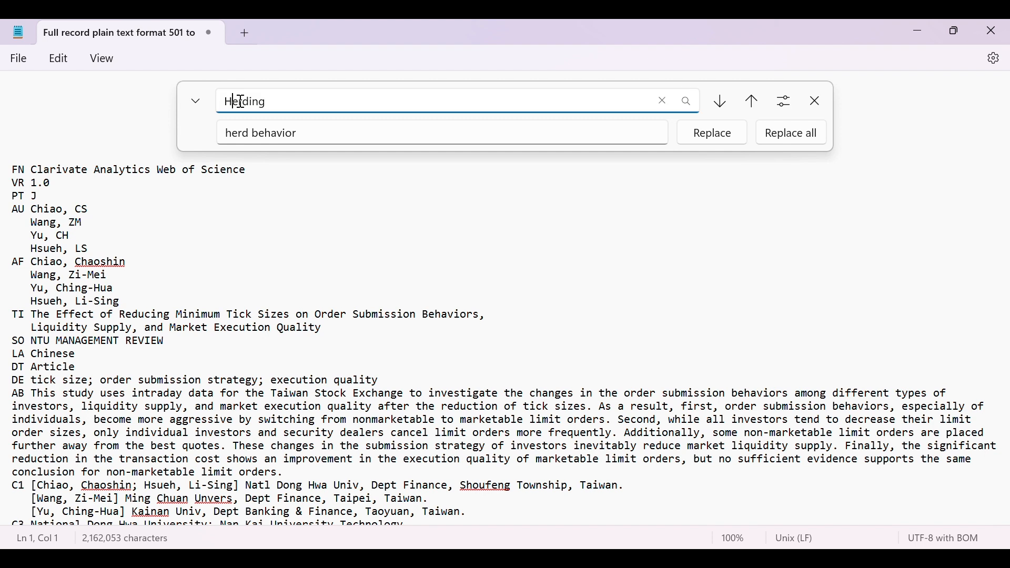
{"action": "key", "text": "BackSpace"}
{"action": "type", "text": "h"}
{"action": "left_click", "coordinate": [789, 134]}
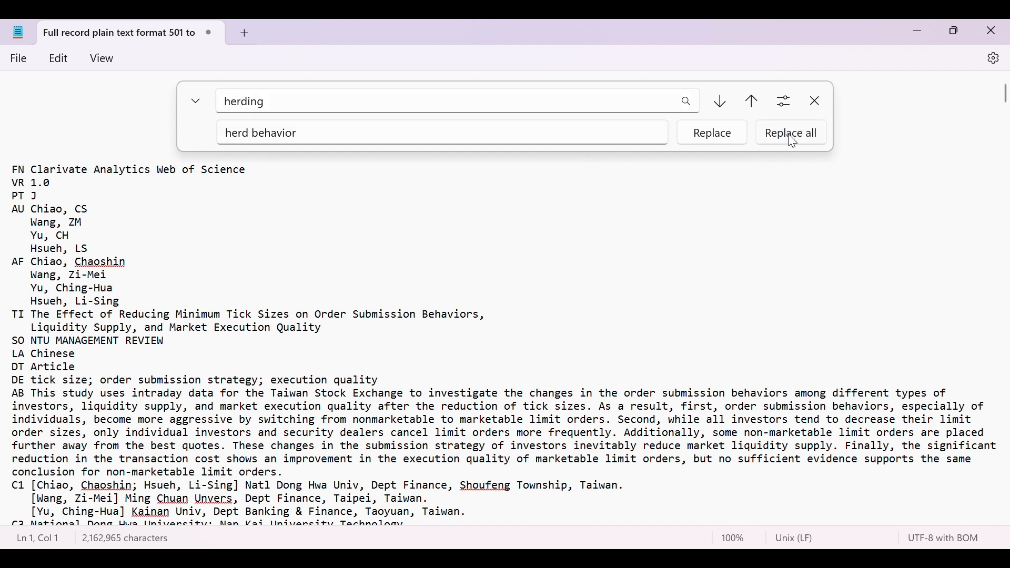
{"action": "left_click", "coordinate": [721, 101]}
{"action": "left_click", "coordinate": [598, 327]}
Copy the replacement term into the search term, make it "herd behaviors", and replace all its occurrences with "herd behavior".
{"action": "left_click_drag", "start_coordinate": [293, 133], "coordinate": [210, 129]}
{"action": "key", "text": "ctrl+c"}
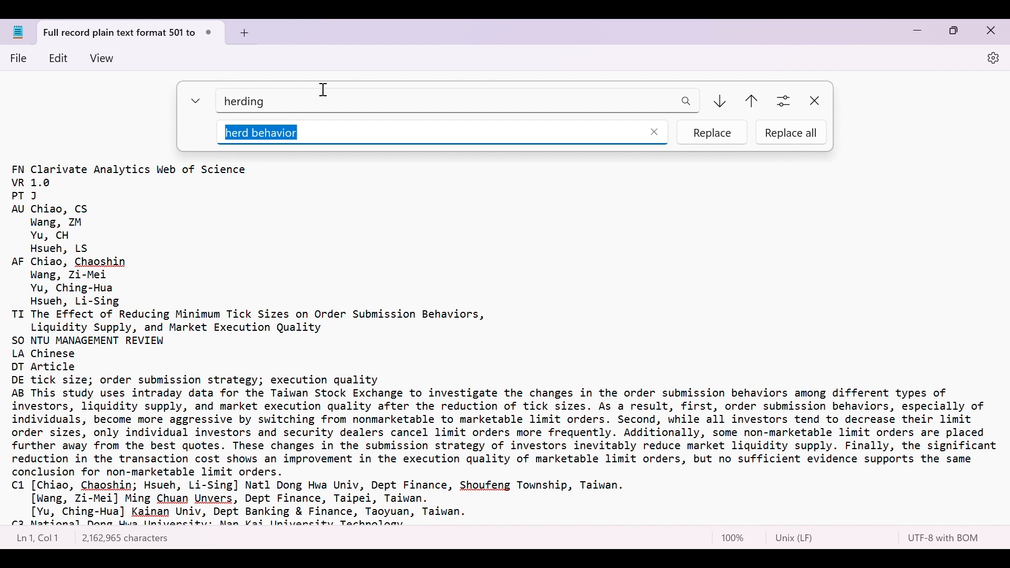
{"action": "left_click", "coordinate": [299, 99]}
{"action": "left_click_drag", "start_coordinate": [297, 101], "coordinate": [182, 106]}
{"action": "key", "text": "ctrl+v"}
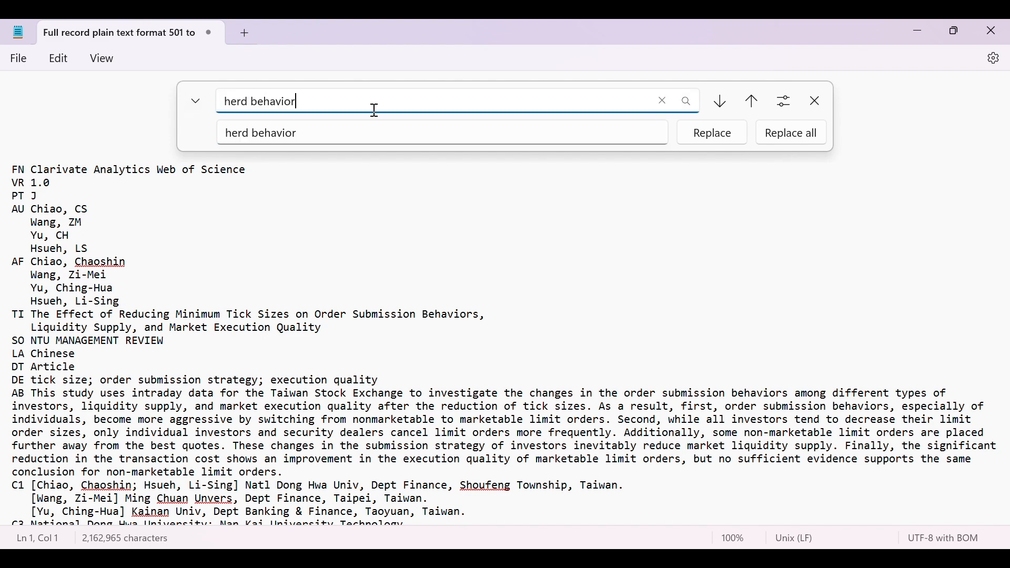
{"action": "type", "text": "s"}
{"action": "left_click", "coordinate": [721, 101]}
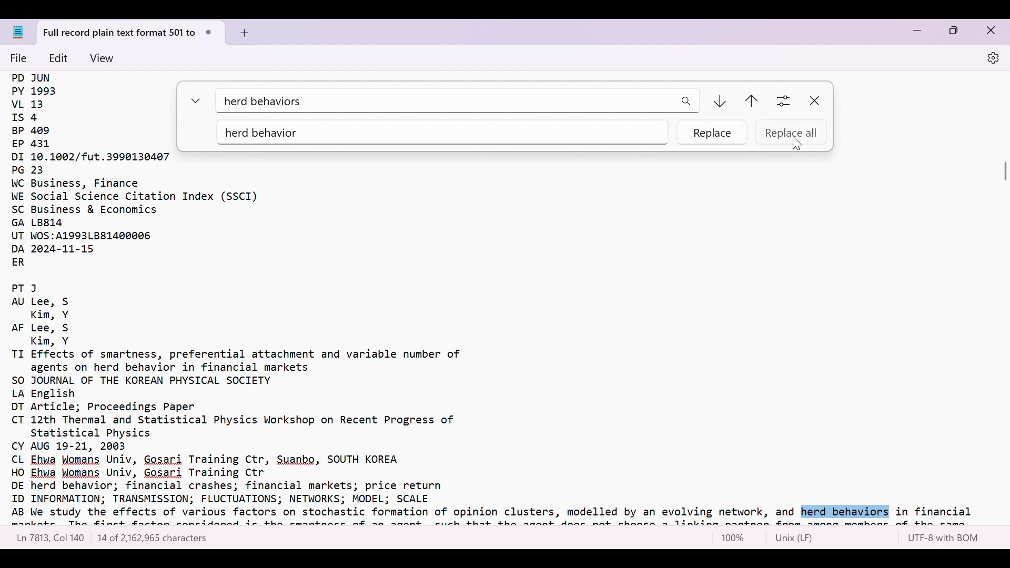
{"action": "left_click", "coordinate": [794, 137]}
Replace all occurrences of capitalized "Herd behaviors" with "herd behavior" and search again for any left over.
{"action": "left_click", "coordinate": [233, 103]}
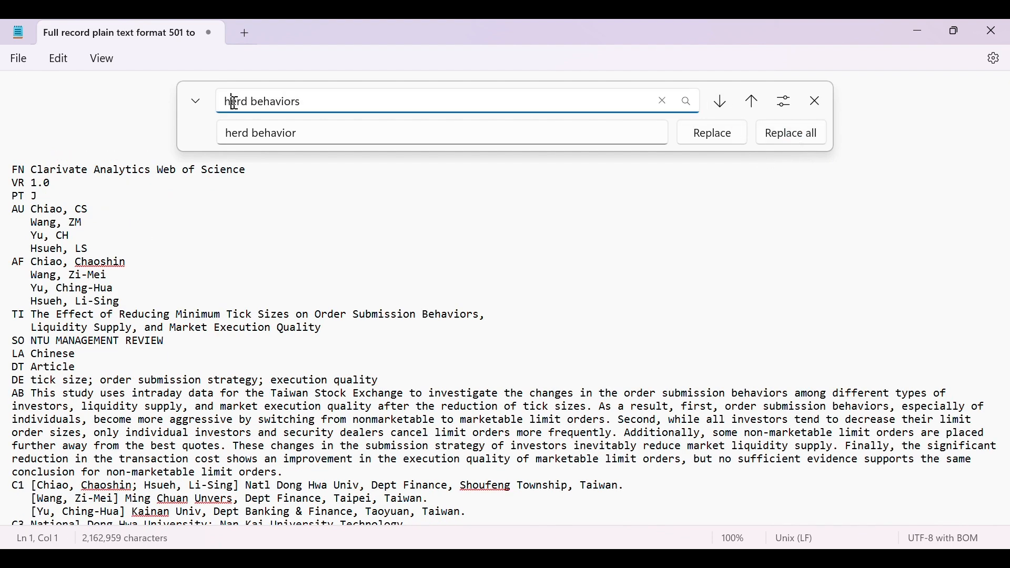
{"action": "key", "text": "BackSpace"}
{"action": "type", "text": "H"}
{"action": "left_click", "coordinate": [818, 141]}
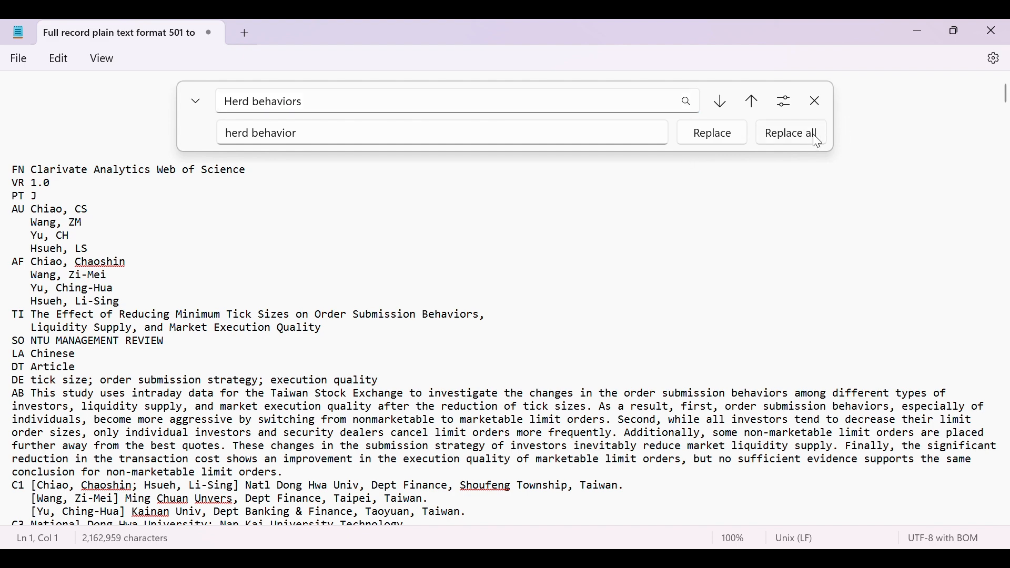
{"action": "left_click", "coordinate": [724, 105]}
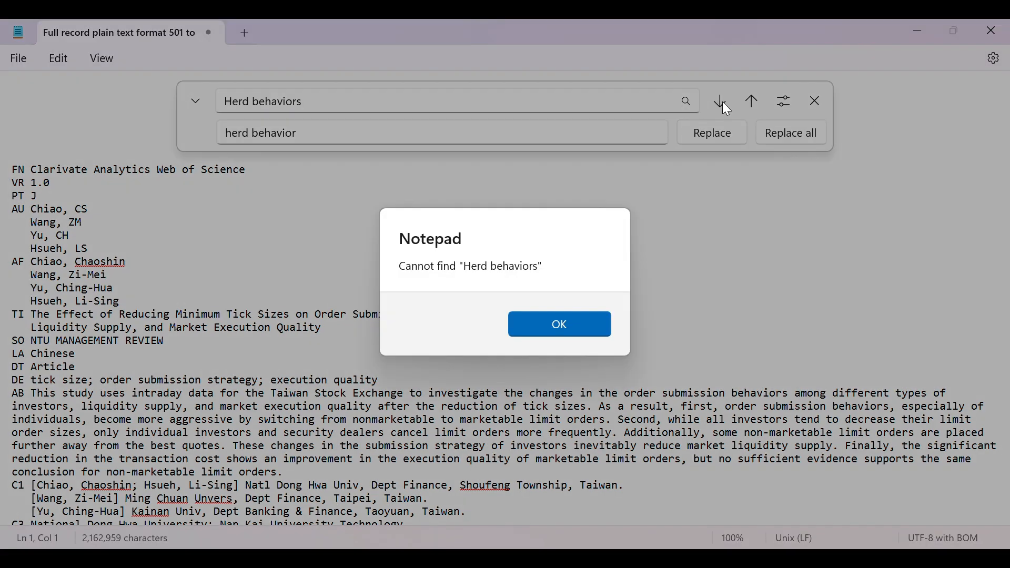
{"action": "left_click", "coordinate": [568, 315]}
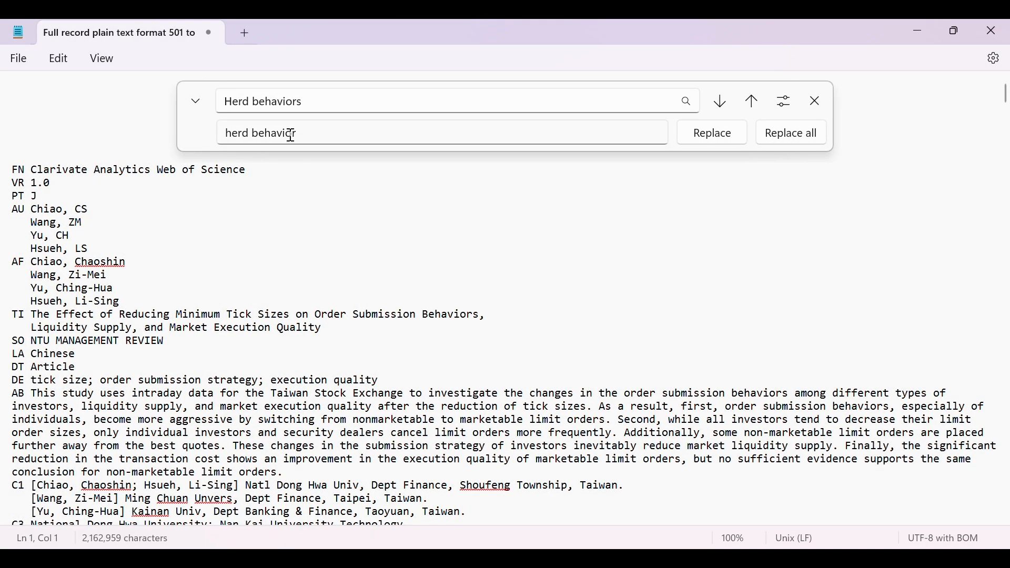
Replace all occurrences of the plural "models" with "model" throughout the record file.
{"action": "left_click_drag", "start_coordinate": [318, 97], "coordinate": [214, 94]}
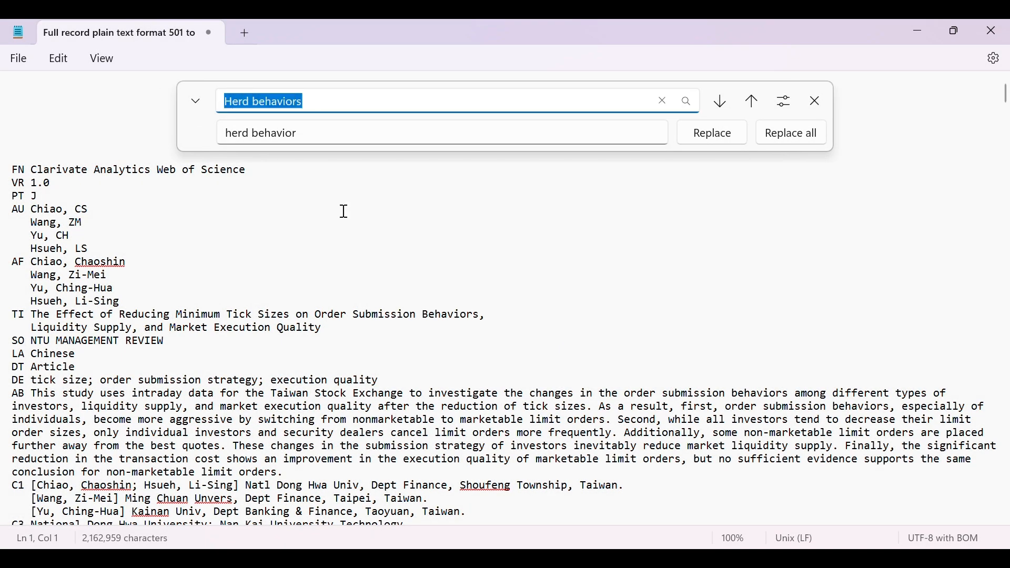
{"action": "type", "text": "models"}
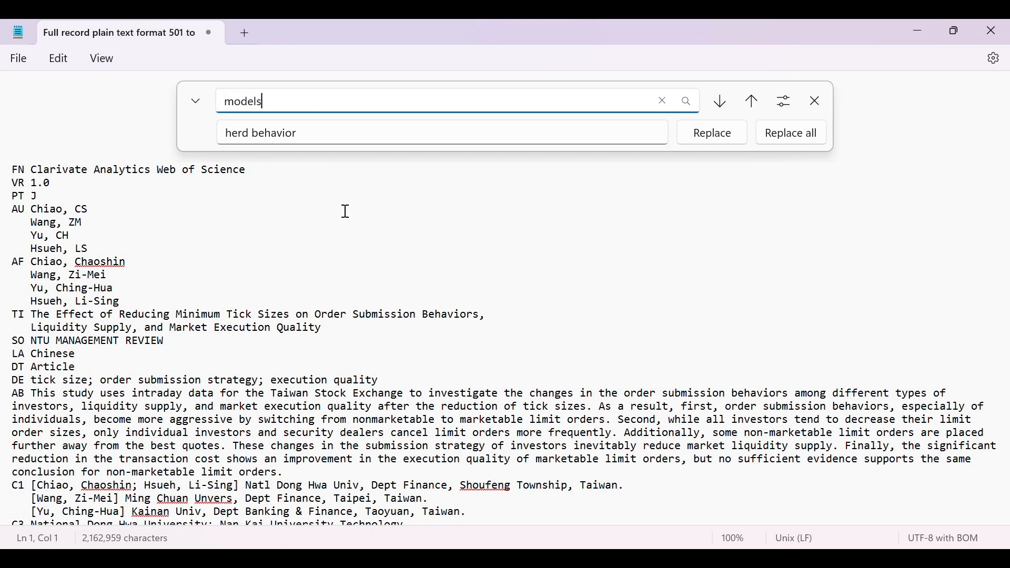
{"action": "left_click_drag", "start_coordinate": [339, 127], "coordinate": [195, 131]}
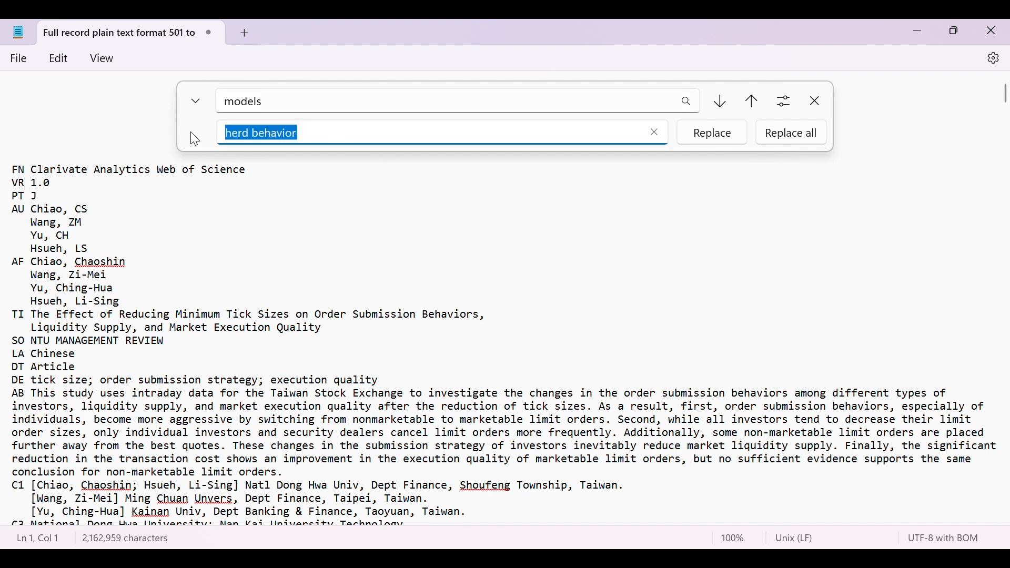
{"action": "type", "text": "model"}
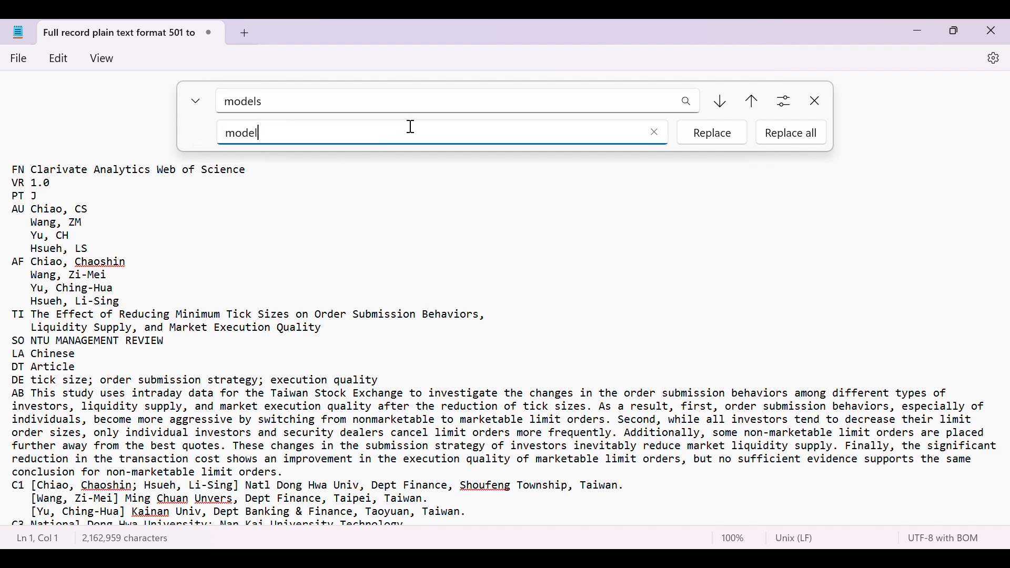
{"action": "left_click", "coordinate": [803, 144]}
Replace all occurrences of capitalized "Models" with "model" and search again for any left over.
{"action": "left_click", "coordinate": [237, 105]}
{"action": "key", "text": "BackSpace"}
{"action": "type", "text": "M"}
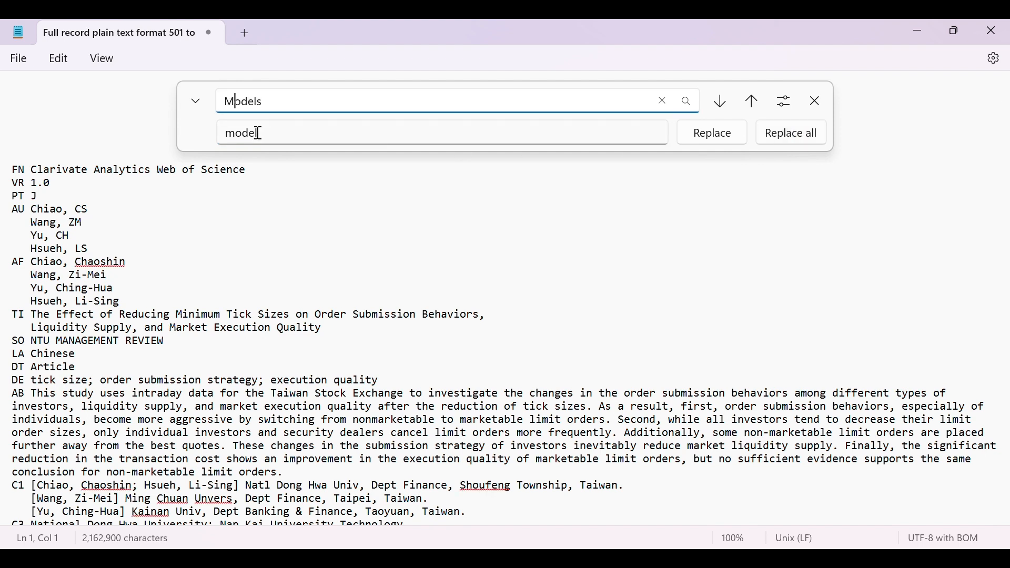
{"action": "left_click", "coordinate": [727, 105]}
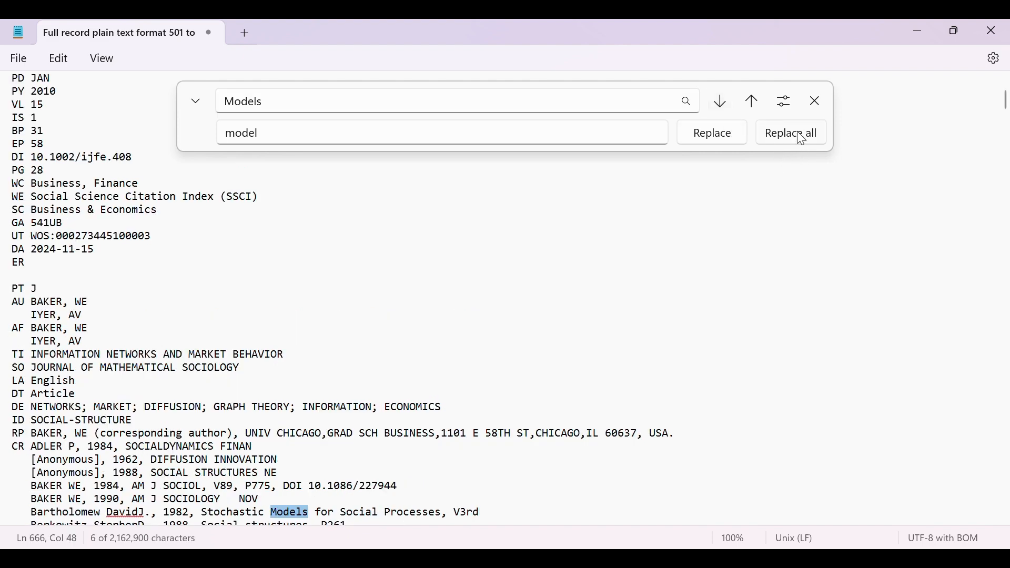
{"action": "left_click", "coordinate": [781, 144]}
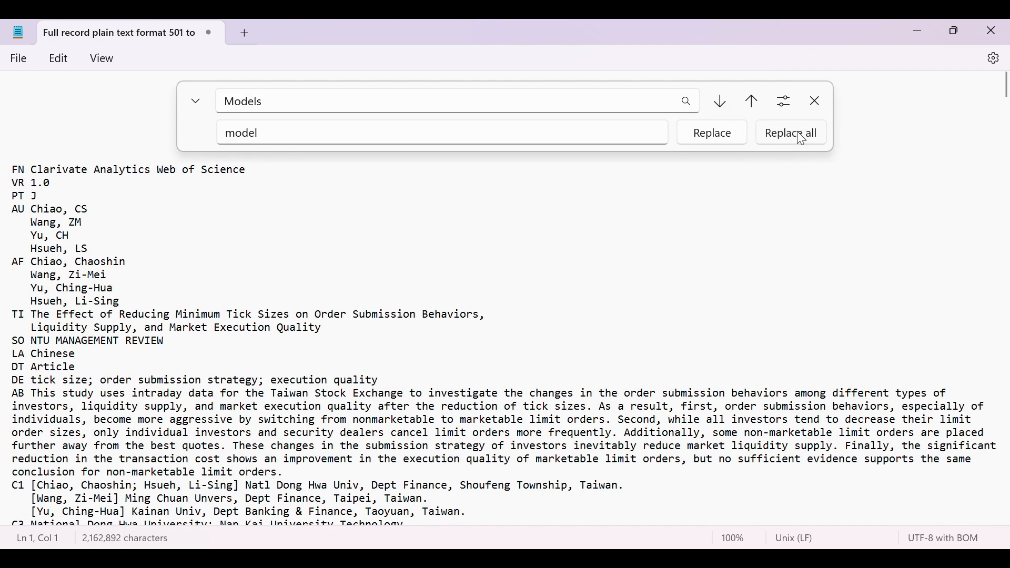
{"action": "left_click", "coordinate": [719, 103]}
{"action": "left_click", "coordinate": [532, 323]}
Replace all occurrences of the plural "prices" with "price" throughout the record file.
{"action": "left_click", "coordinate": [265, 102]}
{"action": "left_click_drag", "start_coordinate": [284, 104], "coordinate": [210, 106]}
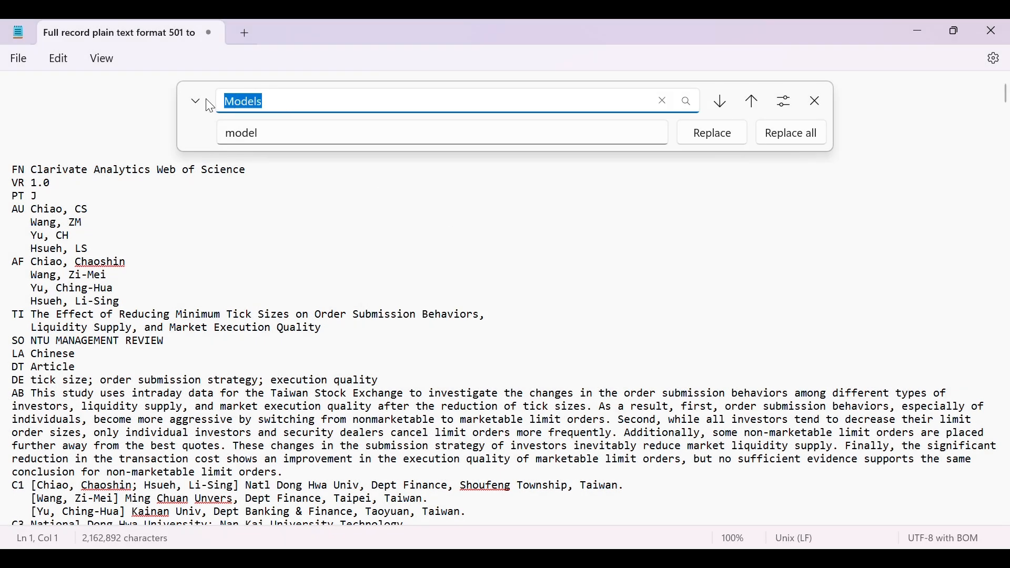
{"action": "type", "text": "prices"}
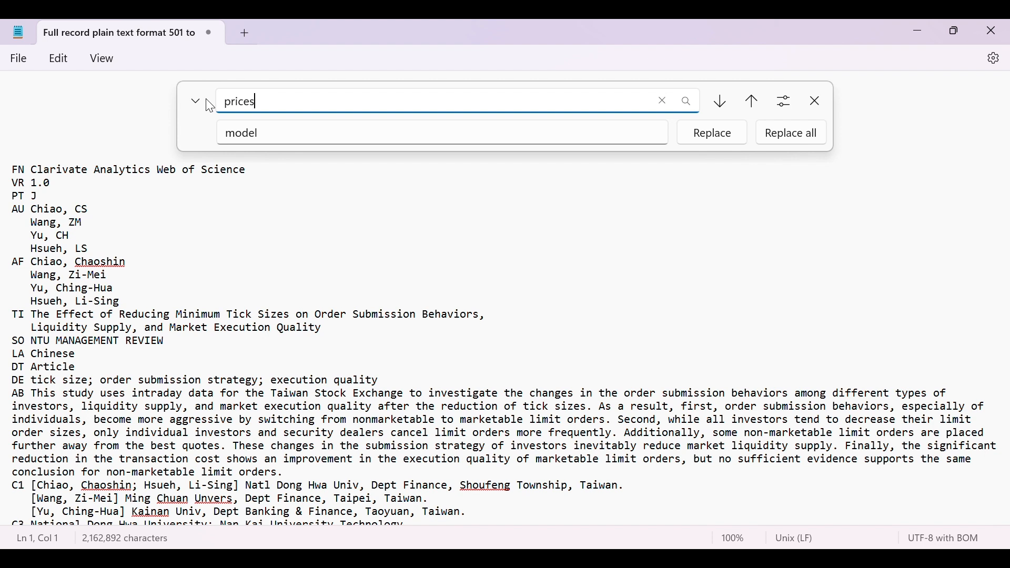
{"action": "left_click", "coordinate": [265, 134]}
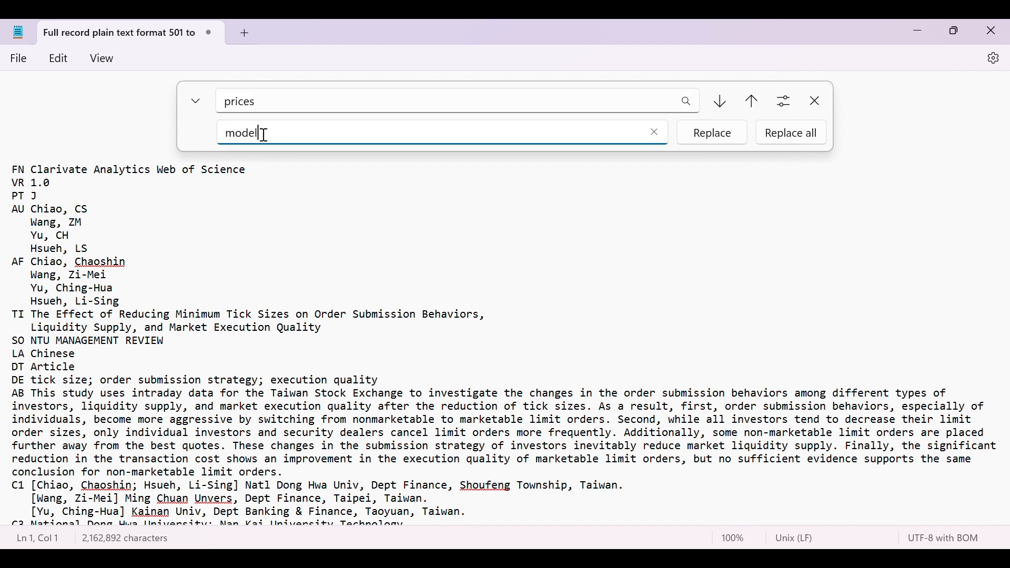
{"action": "key", "text": "BackSpace"}
{"action": "key", "text": "BackSpace"}
{"action": "key", "text": "BackSpace"}
{"action": "type", "text": "price"}
{"action": "left_click", "coordinate": [720, 101]}
{"action": "left_click", "coordinate": [801, 140]}
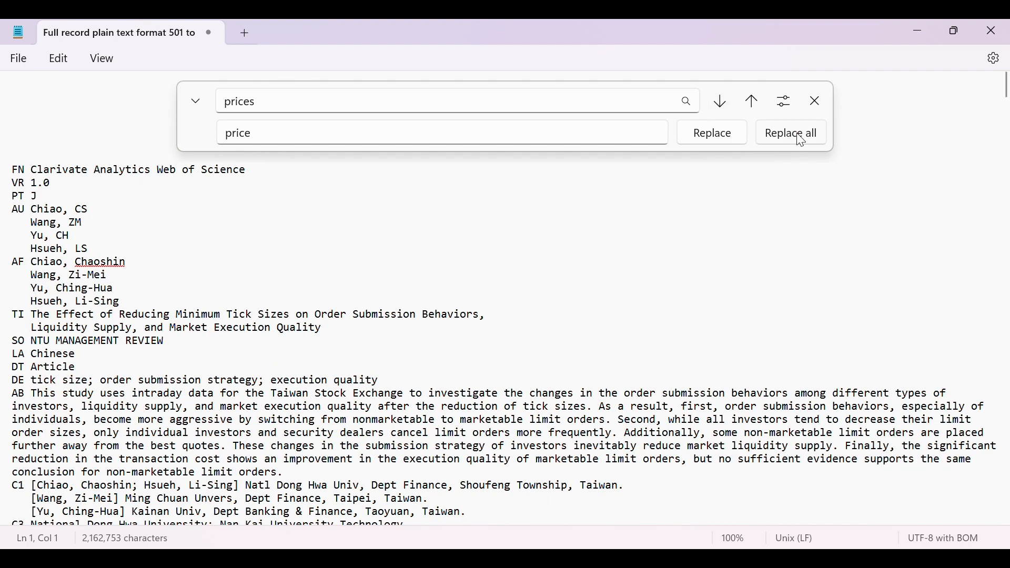
Replace all occurrences of capitalized "Prices" with "price" and search again for any left over.
{"action": "left_click", "coordinate": [229, 102]}
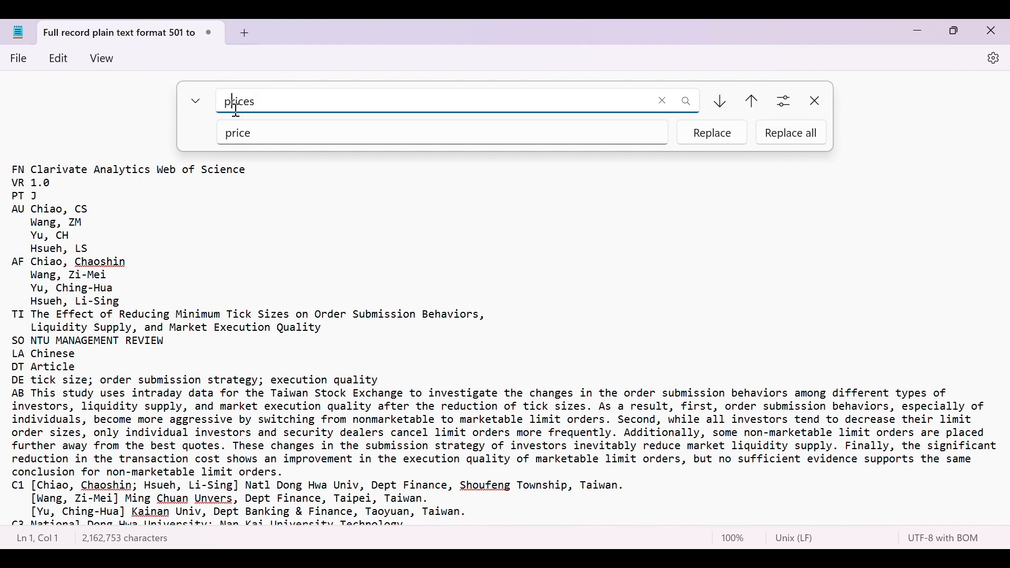
{"action": "key", "text": "BackSpace"}
{"action": "type", "text": "P"}
{"action": "left_click", "coordinate": [800, 132]}
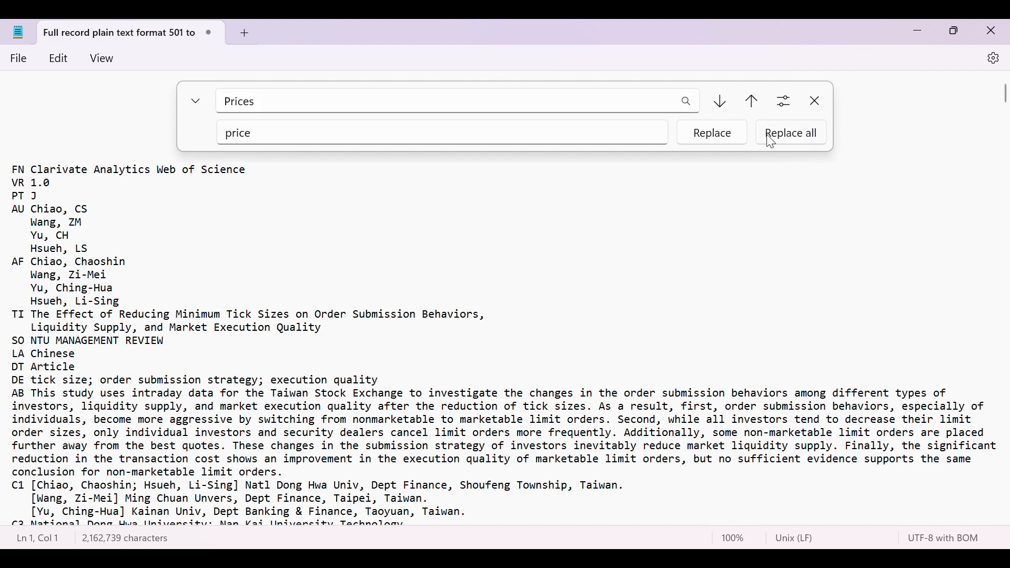
{"action": "left_click", "coordinate": [720, 100]}
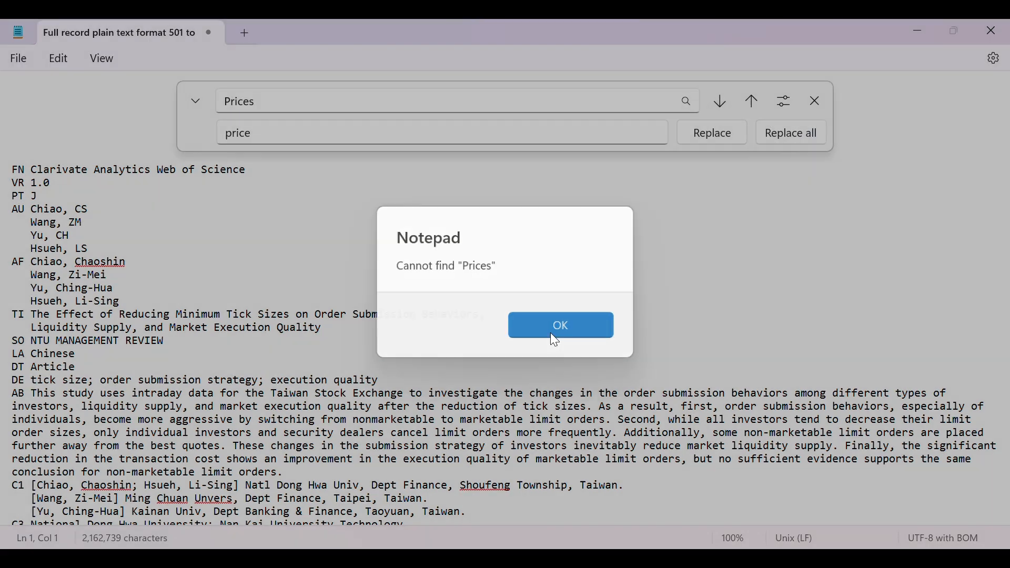
{"action": "left_click", "coordinate": [551, 334]}
Replace all occurrences of the plural "returns" with "return" throughout the record file.
{"action": "left_click", "coordinate": [269, 105]}
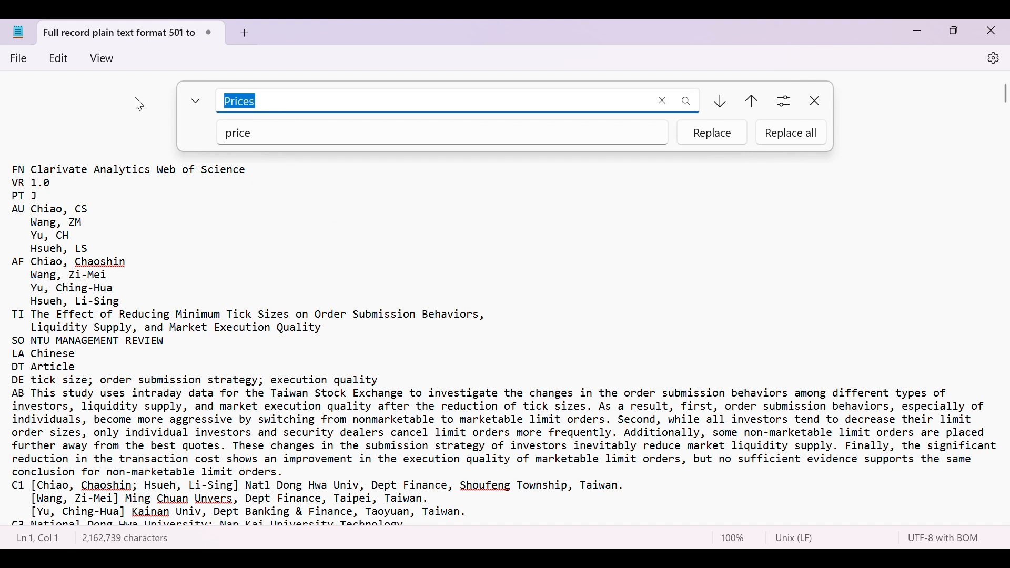
{"action": "type", "text": "returns"}
{"action": "left_click", "coordinate": [272, 130]}
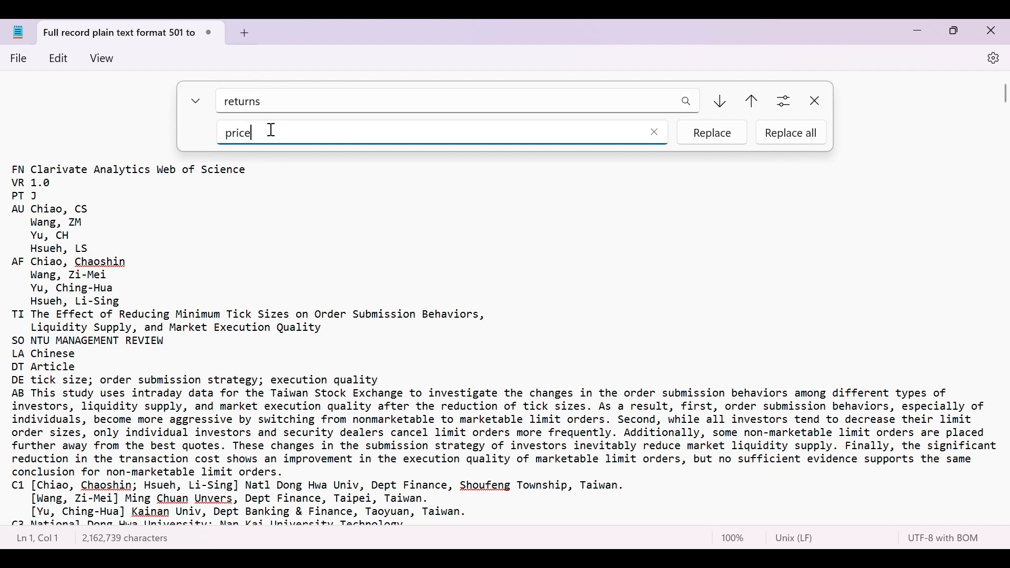
{"action": "key", "text": "BackSpace"}
{"action": "key", "text": "BackSpace"}
{"action": "key", "text": "BackSpace"}
{"action": "key", "text": "BackSpace"}
{"action": "key", "text": "BackSpace"}
{"action": "type", "text": "retur"}
{"action": "left_click", "coordinate": [725, 99]}
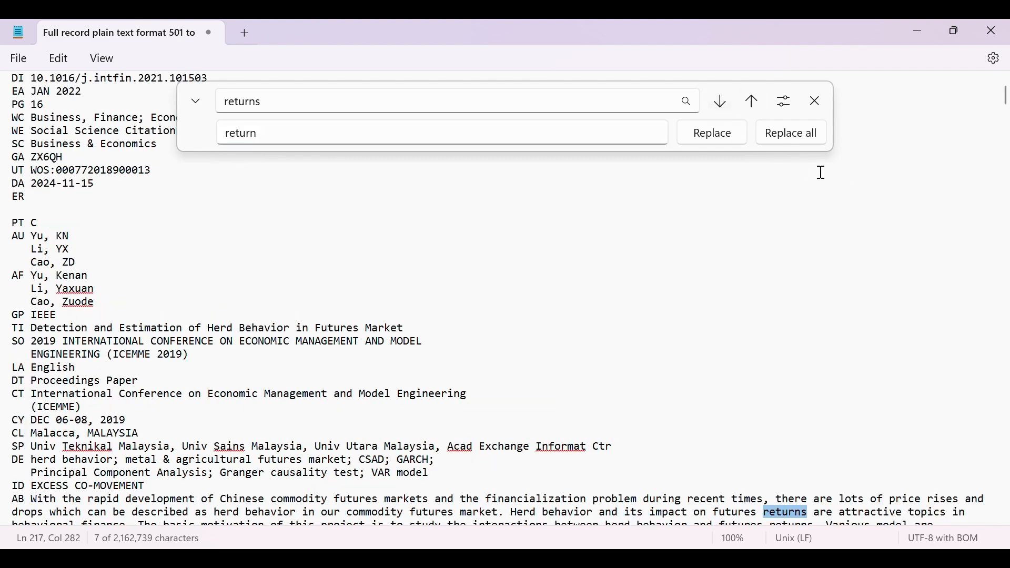
{"action": "left_click", "coordinate": [792, 137]}
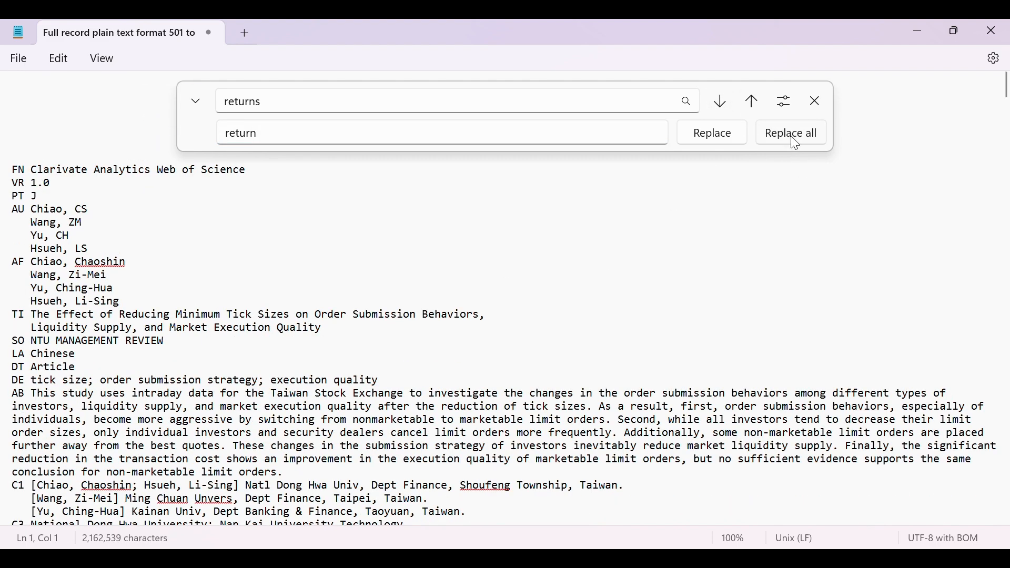
Replace all occurrences of capitalized "Returns" with "return" and search again for any left over.
{"action": "left_click", "coordinate": [227, 103]}
{"action": "key", "text": "Delete"}
{"action": "type", "text": "R"}
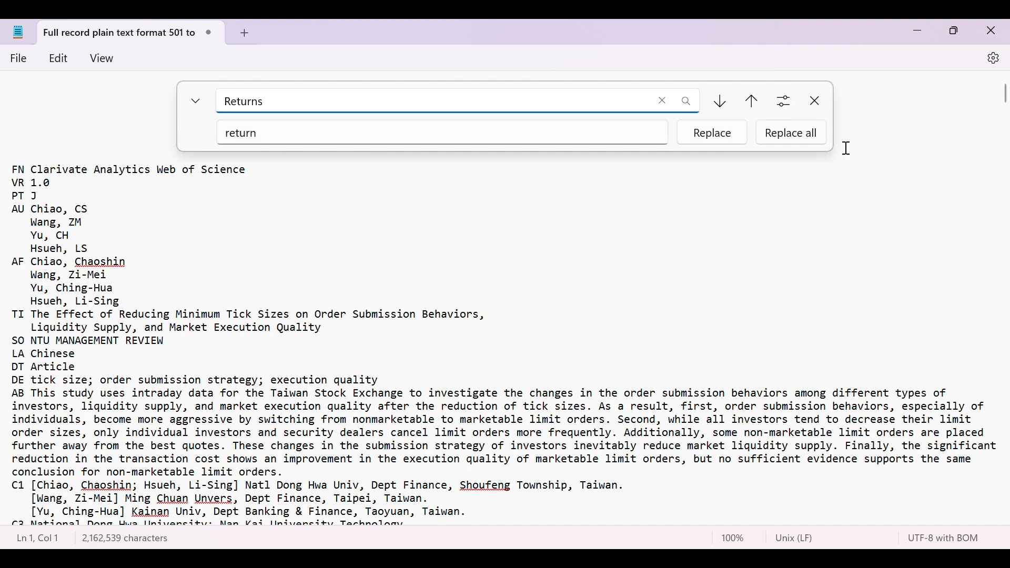
{"action": "left_click", "coordinate": [782, 140]}
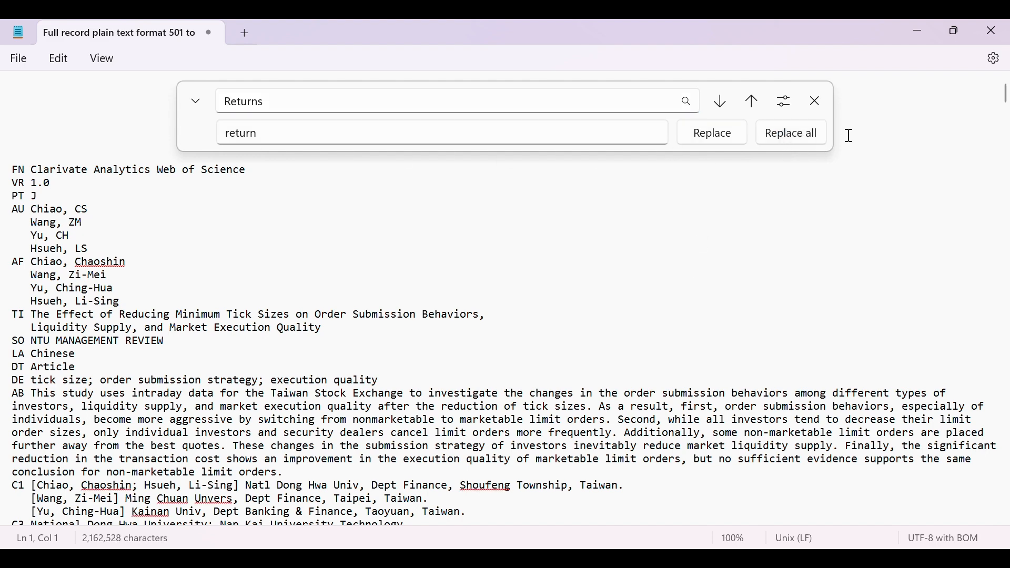
{"action": "left_click", "coordinate": [724, 104]}
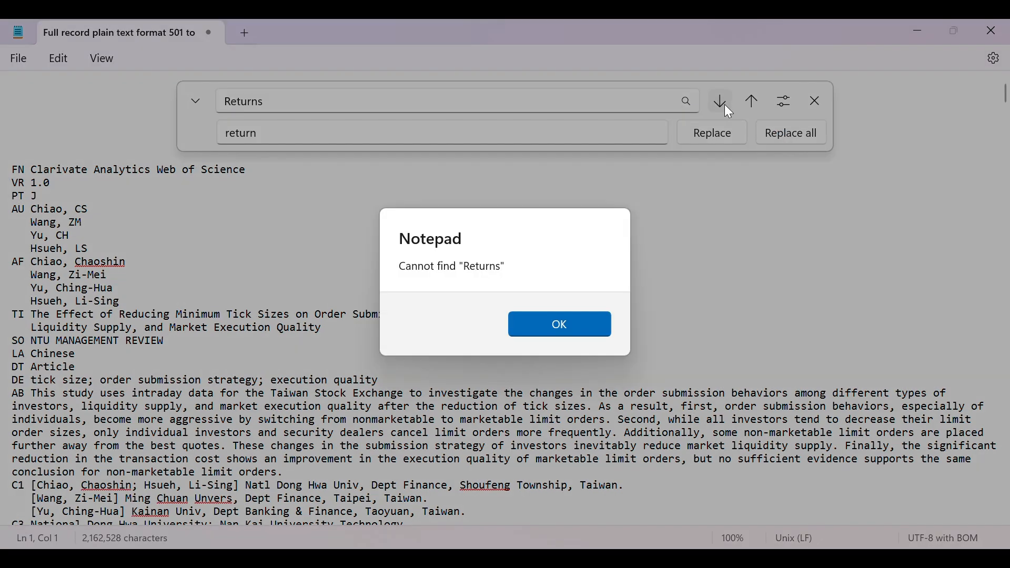
{"action": "left_click", "coordinate": [582, 324]}
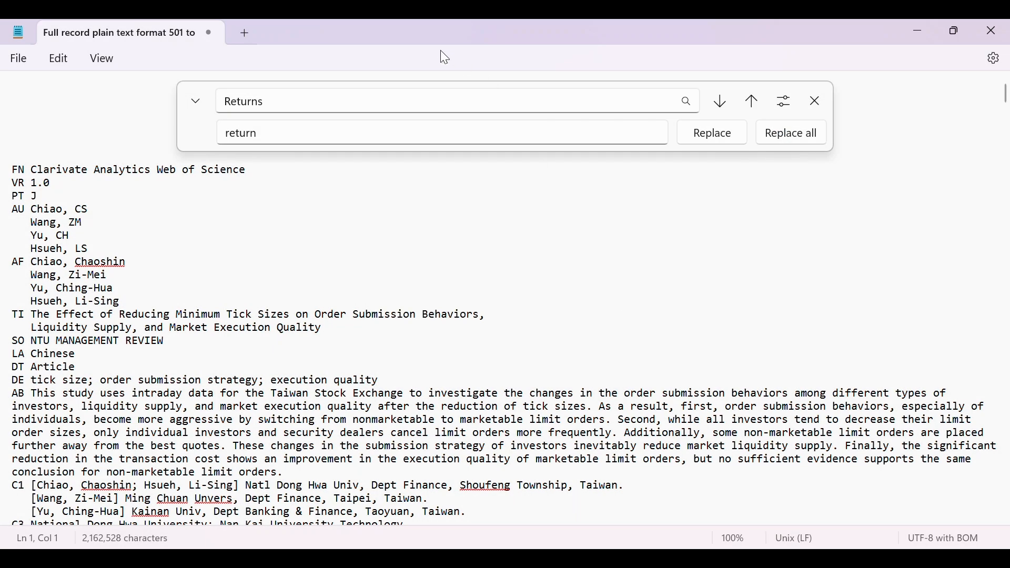